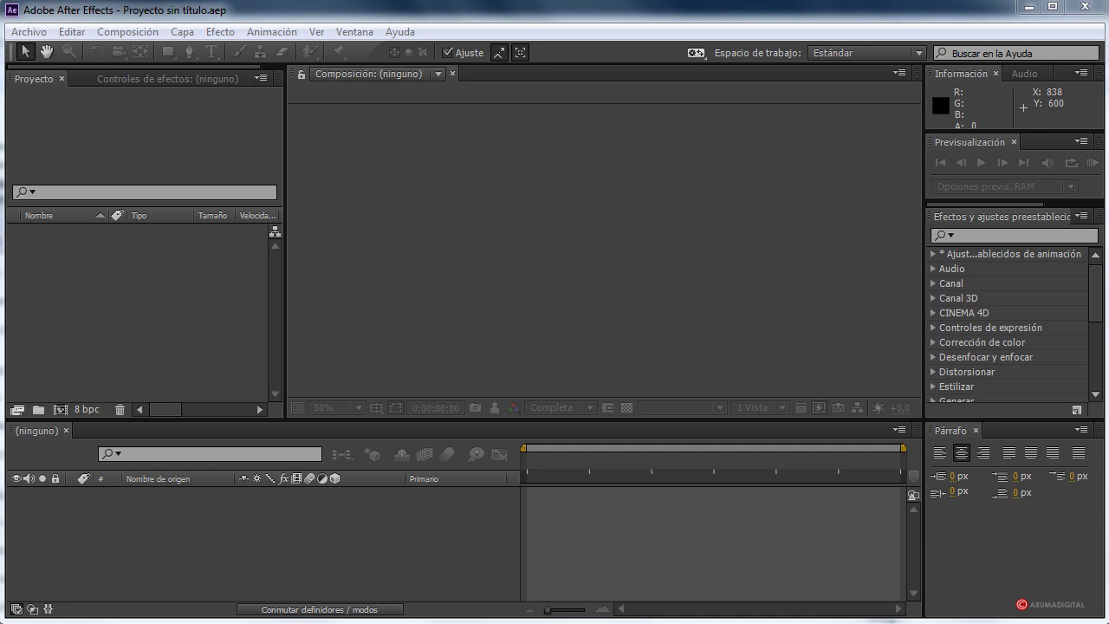
# Create a composition with the HDV/HDTV 720 25 preset, 1280 x 720 px, 25 fps and a duration of 0:00:20:00.
pyautogui.click(149, 31)
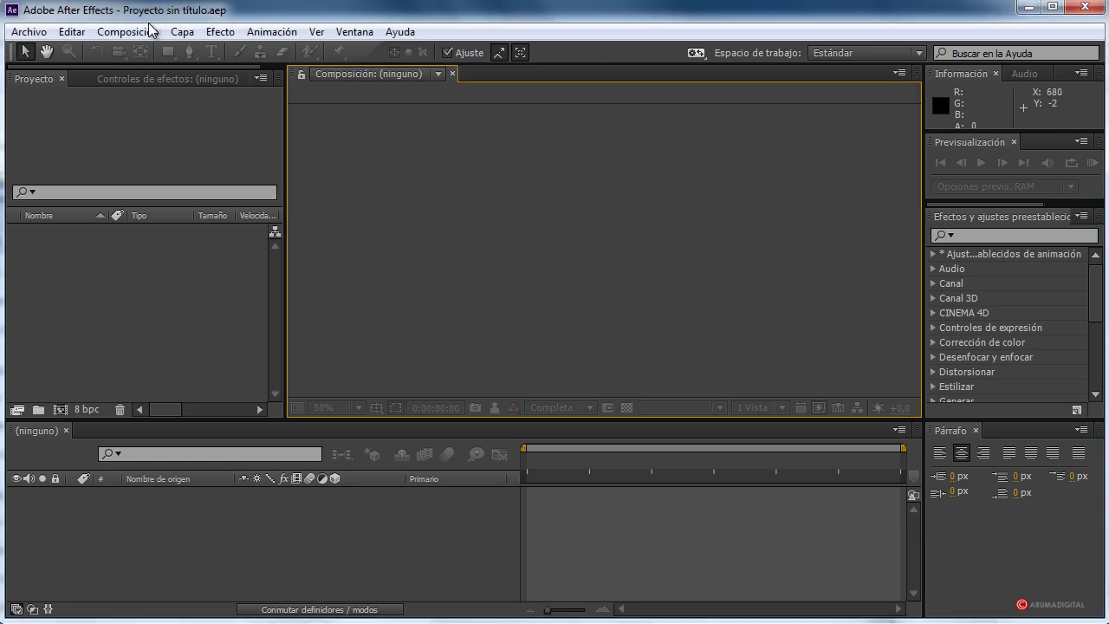
pyautogui.click(154, 52)
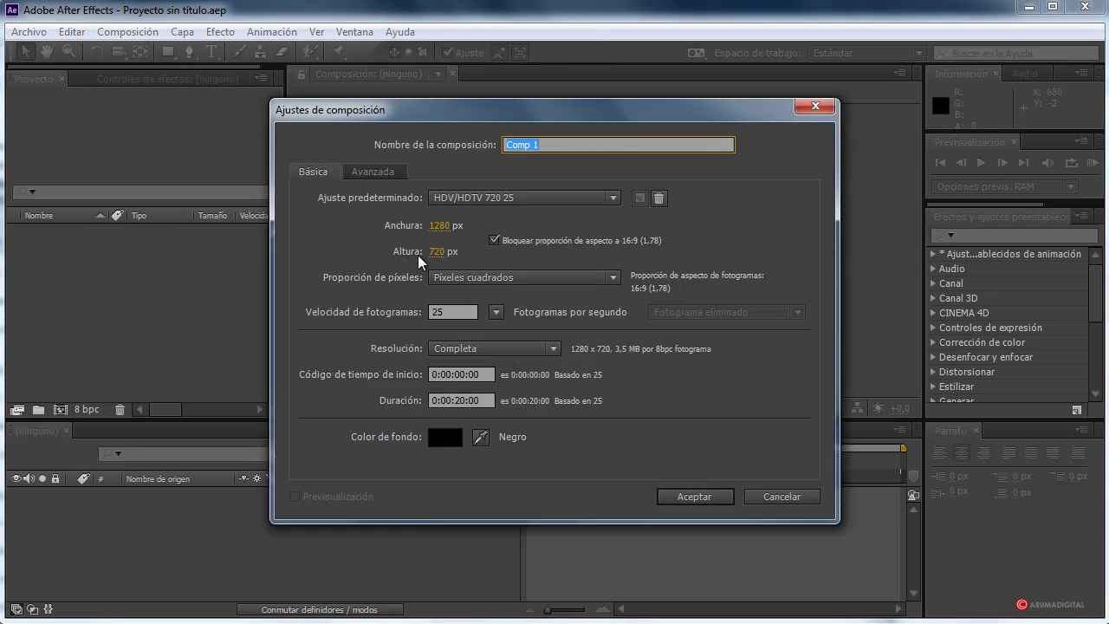
pyautogui.click(683, 495)
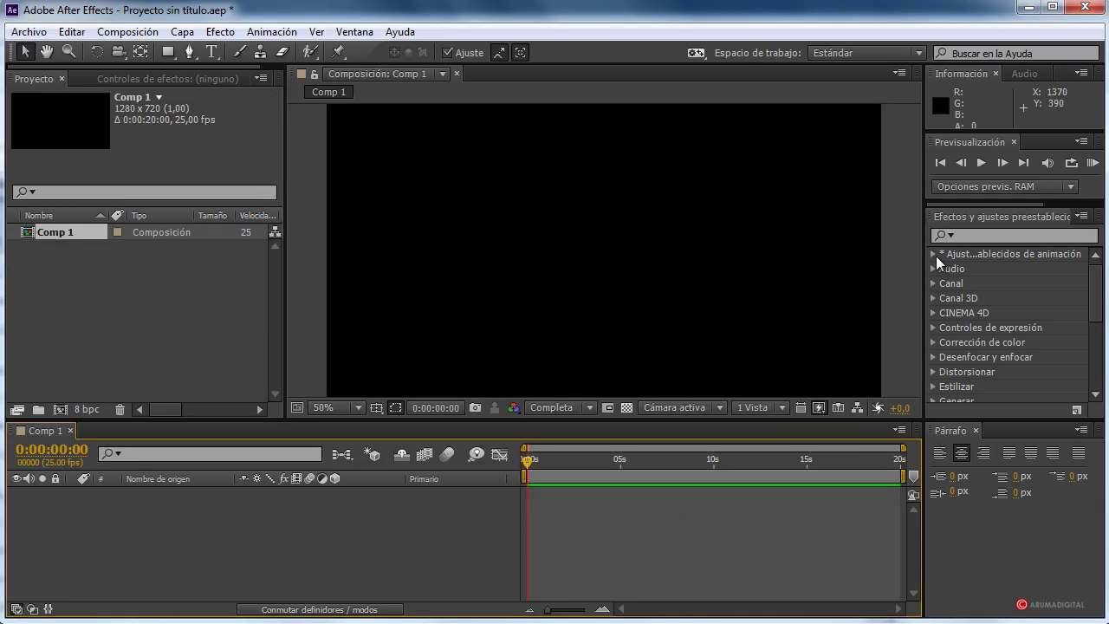
# Add a dark blue solid layer of 1280 x 720 px to the composition.
pyautogui.click(219, 33)
pyautogui.moveTo(182, 31)
pyautogui.moveTo(193, 52)
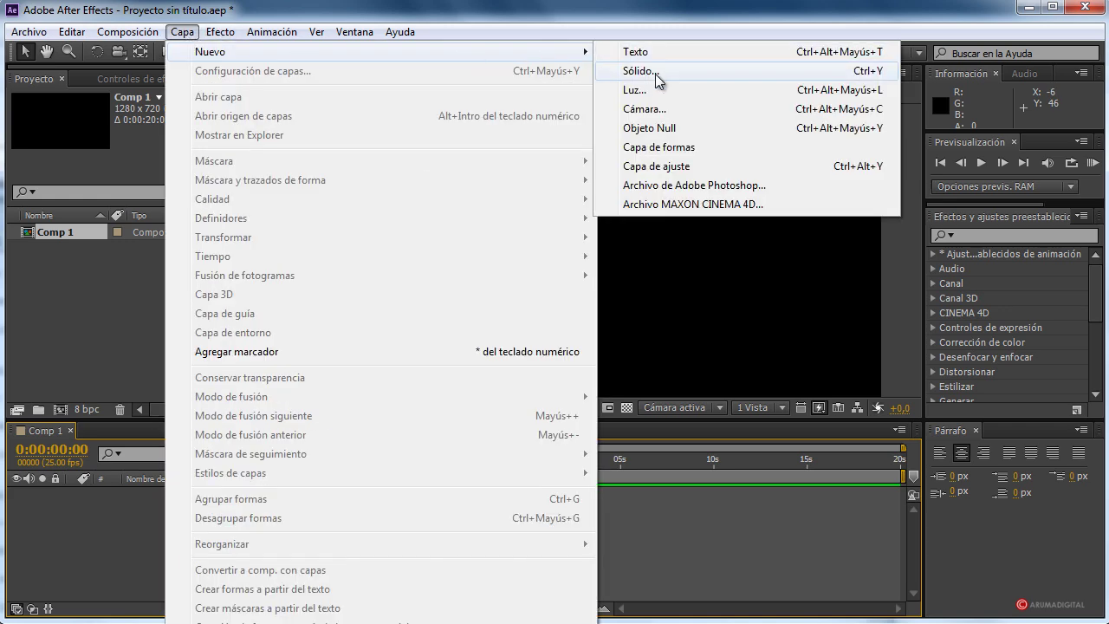
pyautogui.click(641, 78)
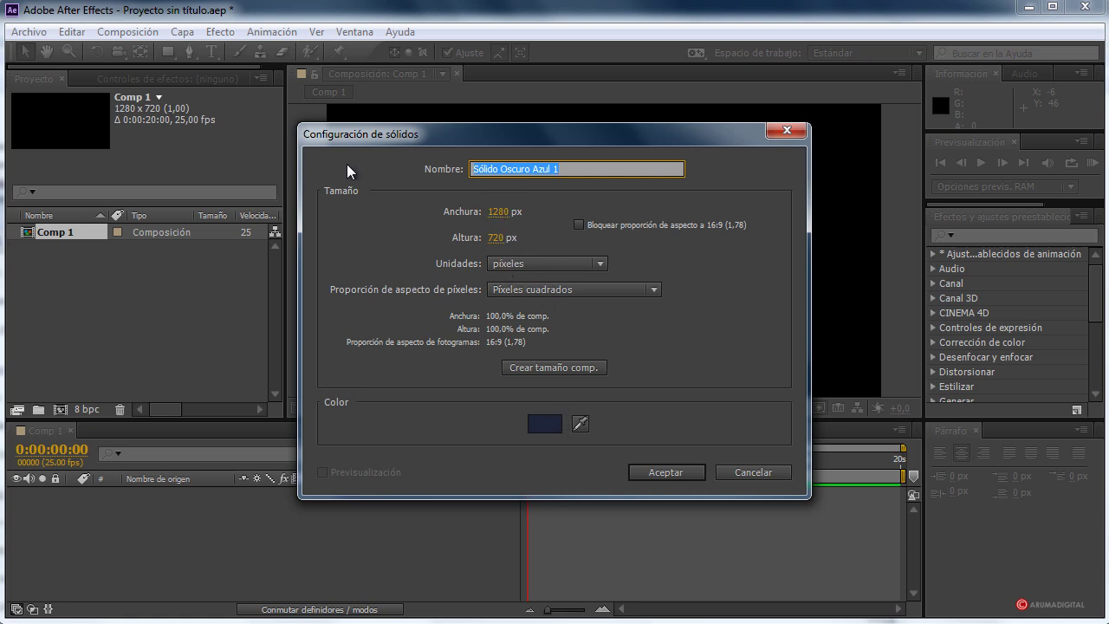
pyautogui.click(664, 472)
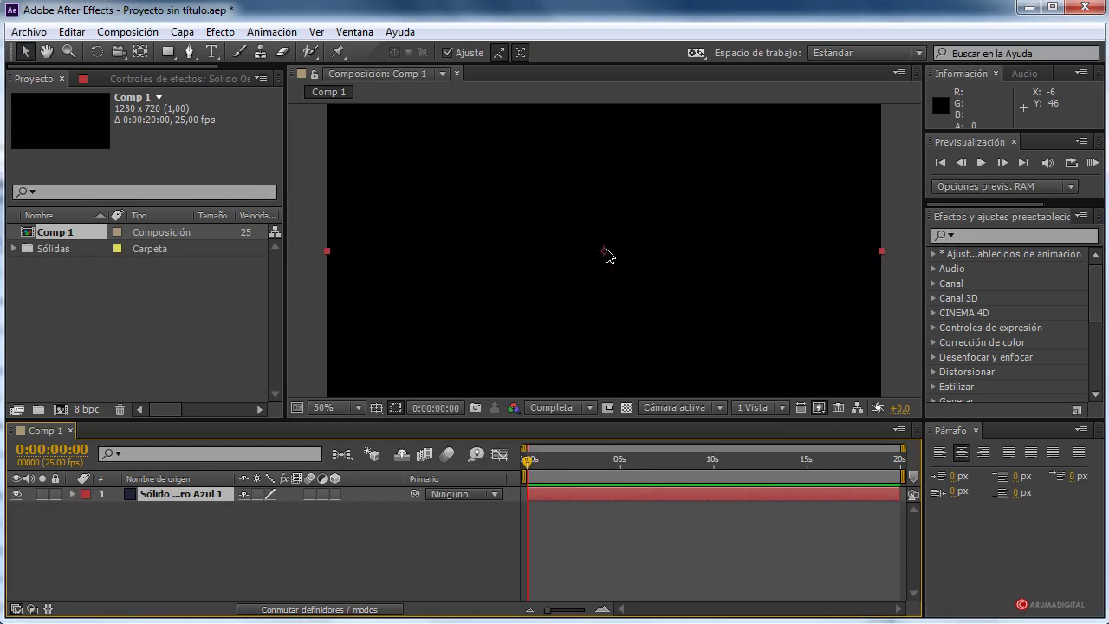
# Search the effects for "ruido" and apply Ruido fractal to the solid layer.
pyautogui.click(973, 236)
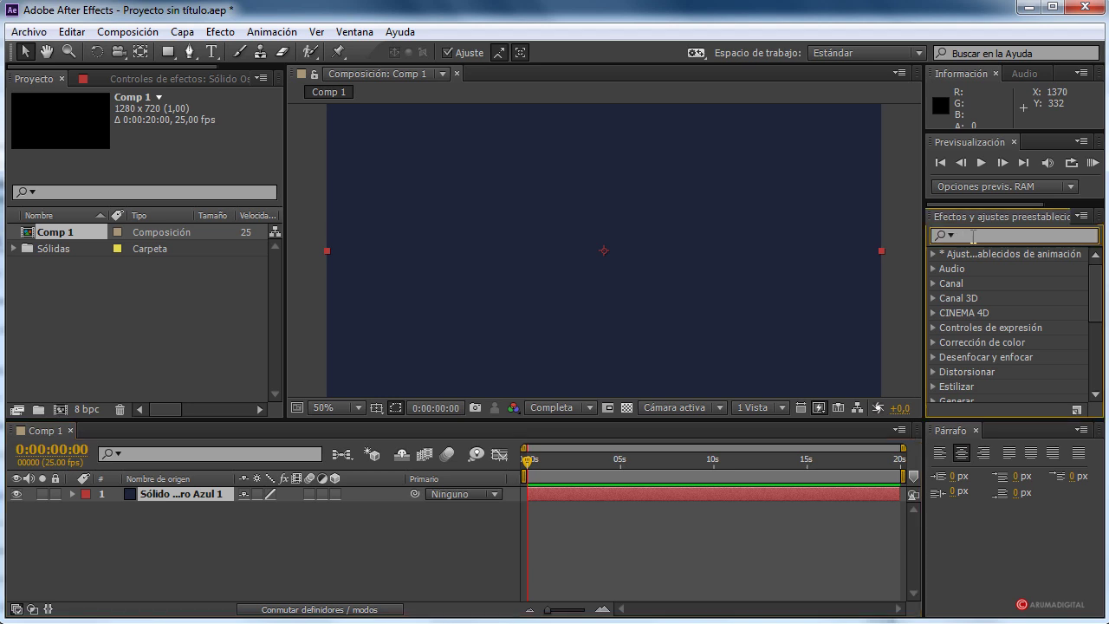
pyautogui.write('ruido')
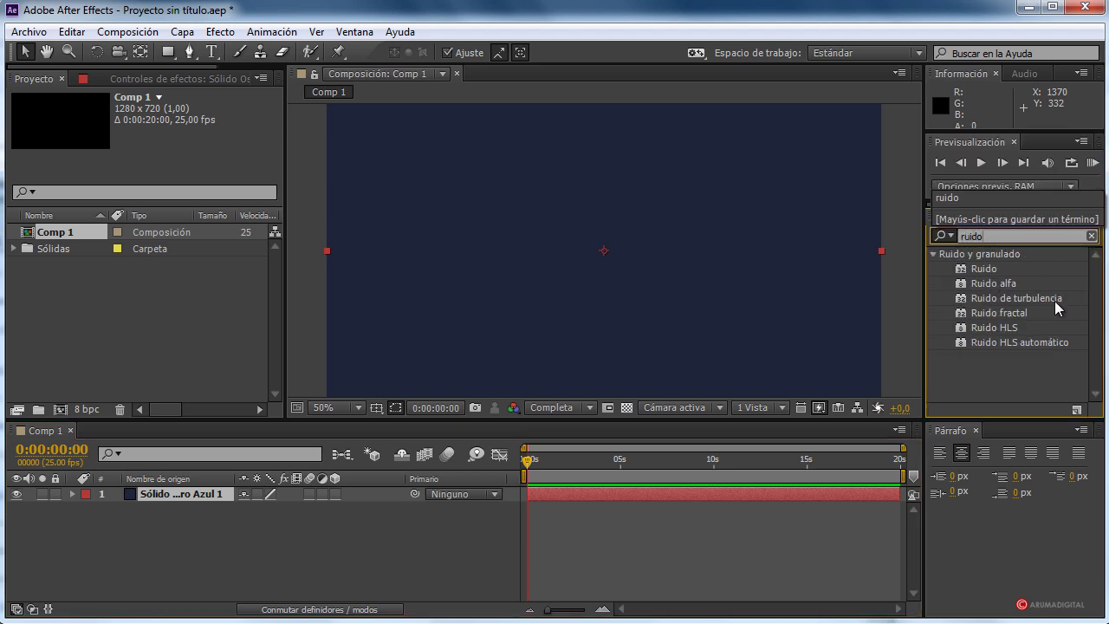
pyautogui.moveTo(1022, 314); pyautogui.dragTo(708, 286)
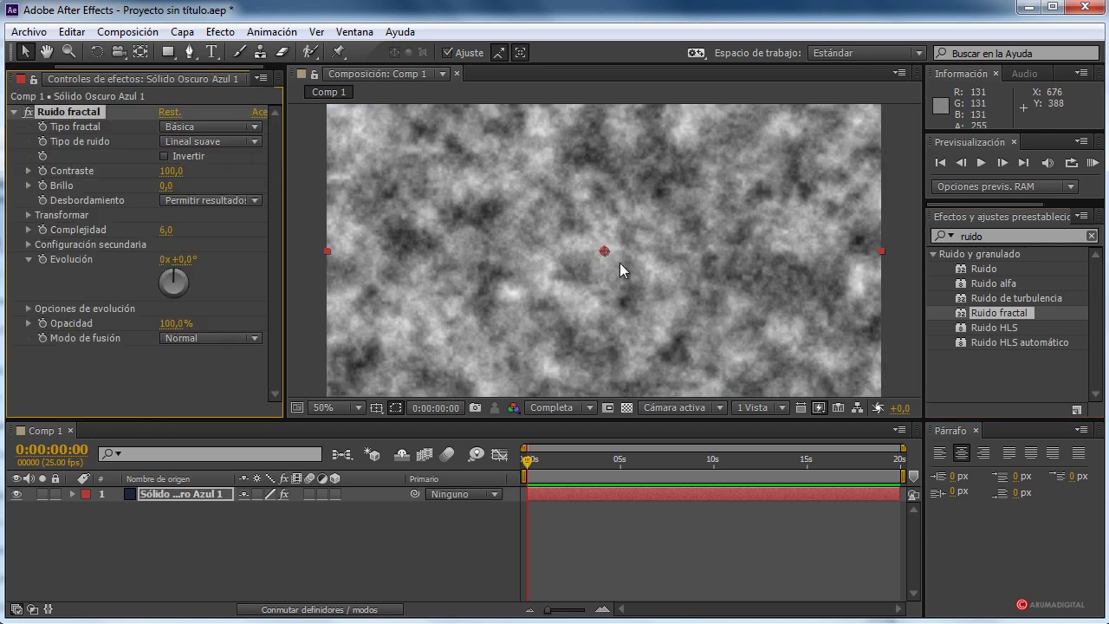
pyautogui.click(1002, 236)
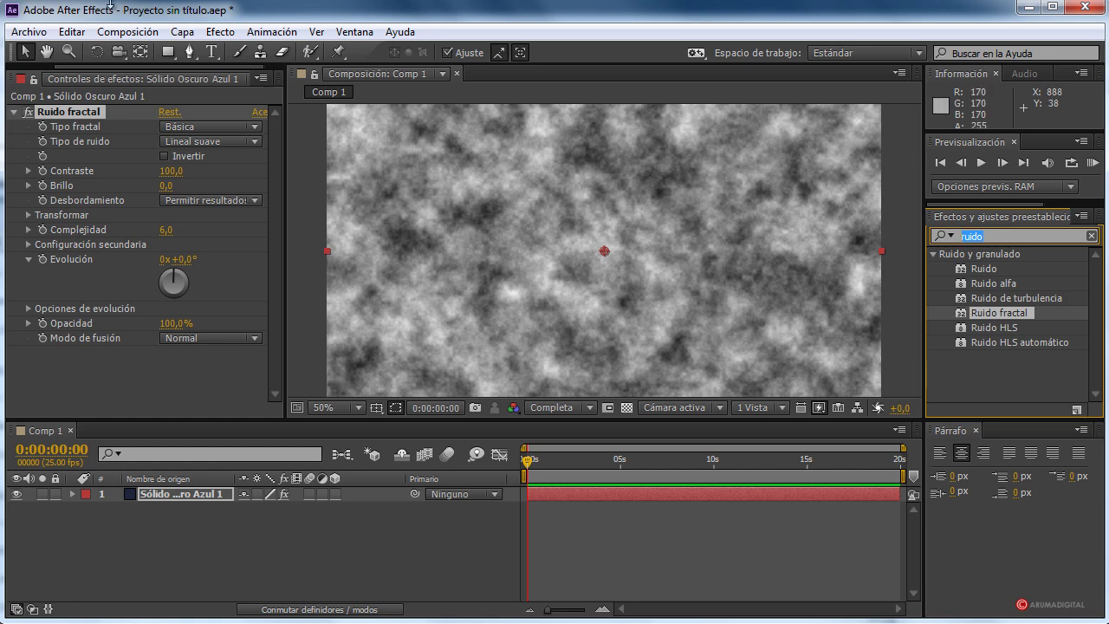
# Turn off Escala uniforme in the fractal noise's Transformar settings and set the scale width to 4098.
pyautogui.click(27, 214)
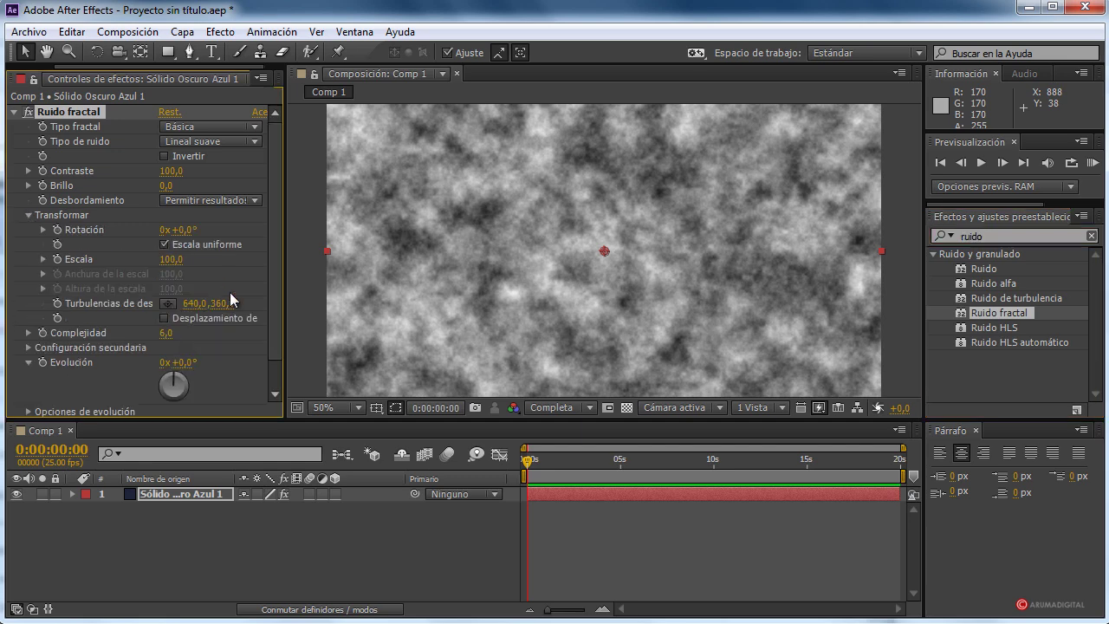
pyautogui.click(164, 245)
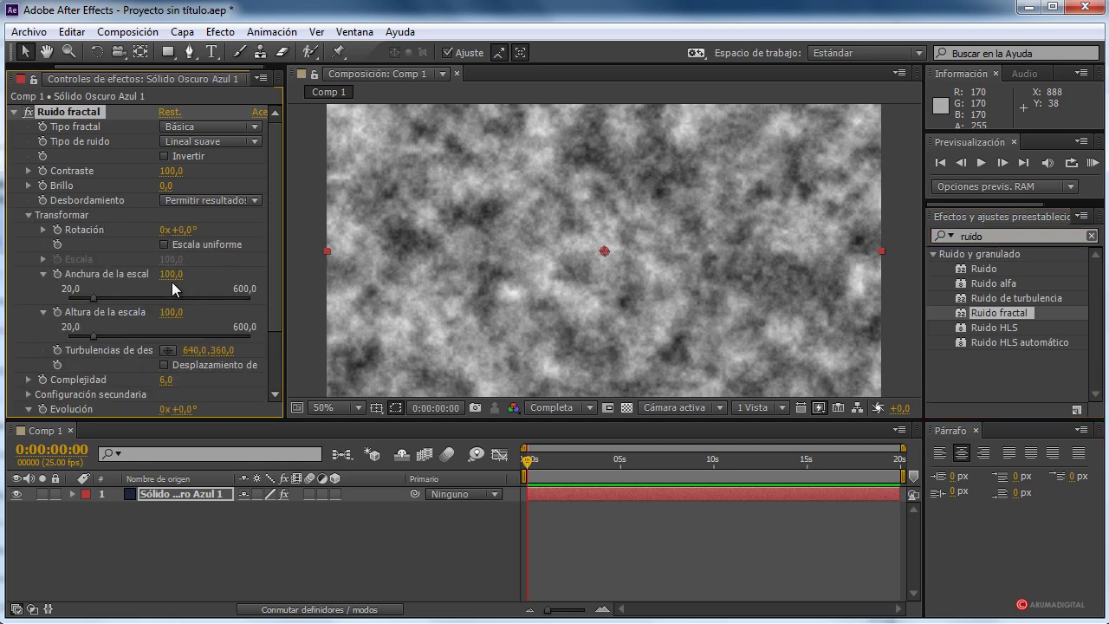
pyautogui.moveTo(171, 281)
pyautogui.mouseDown()
pyautogui.moveTo(277, 285)
pyautogui.moveTo(187, 304)
pyautogui.moveTo(294, 295)
pyautogui.moveTo(240, 287)
pyautogui.mouseUp()
pyautogui.moveTo(172, 274)
pyautogui.mouseDown()
pyautogui.moveTo(162, 280)
pyautogui.moveTo(971, 267)
pyautogui.mouseUp()
pyautogui.moveTo(175, 284); pyautogui.dragTo(250, 282)
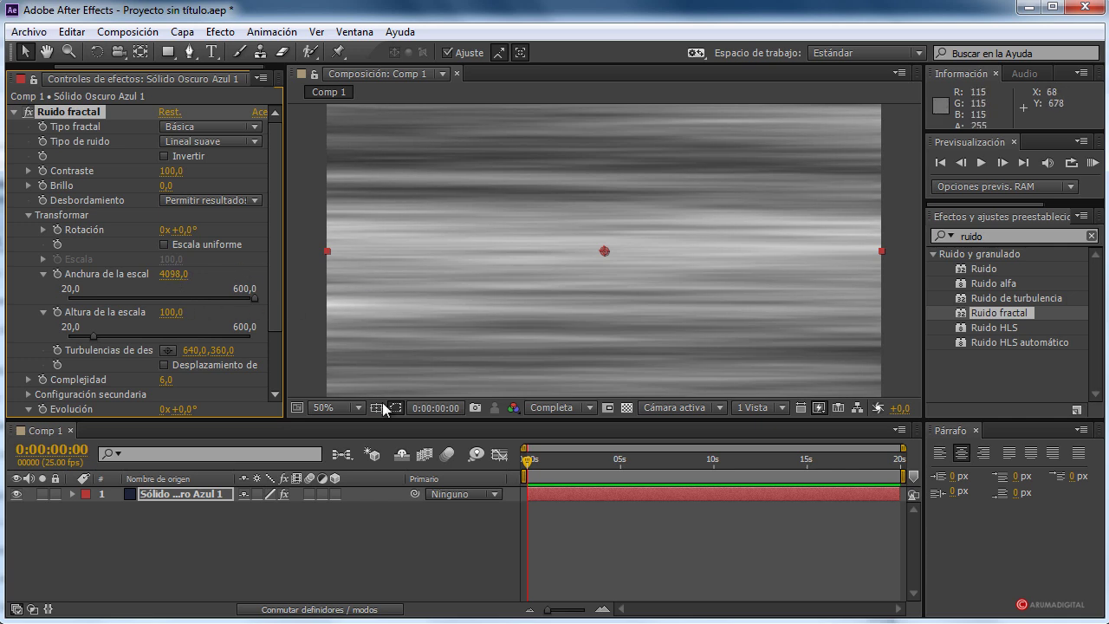
pyautogui.click(15, 111)
# Clear the effects search and apply the turbulent displacement effect from the Distorsionar category to the solid.
pyautogui.doubleClick(1014, 236)
pyautogui.press('BackSpace')
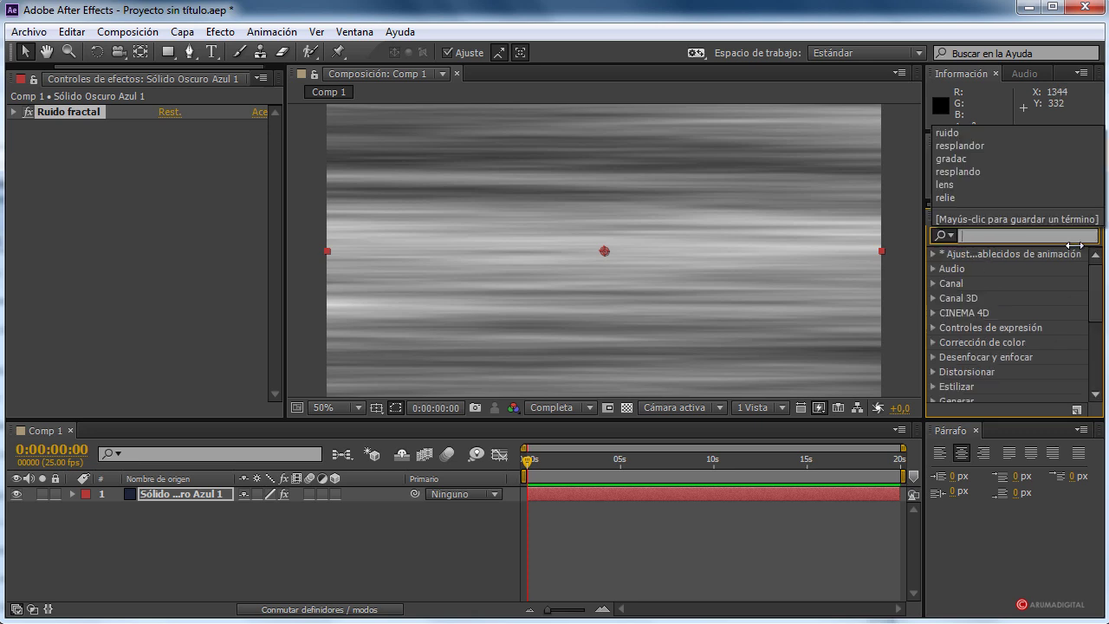
pyautogui.scroll(-1, 1095, 314)
pyautogui.scroll(-1, 1095, 313)
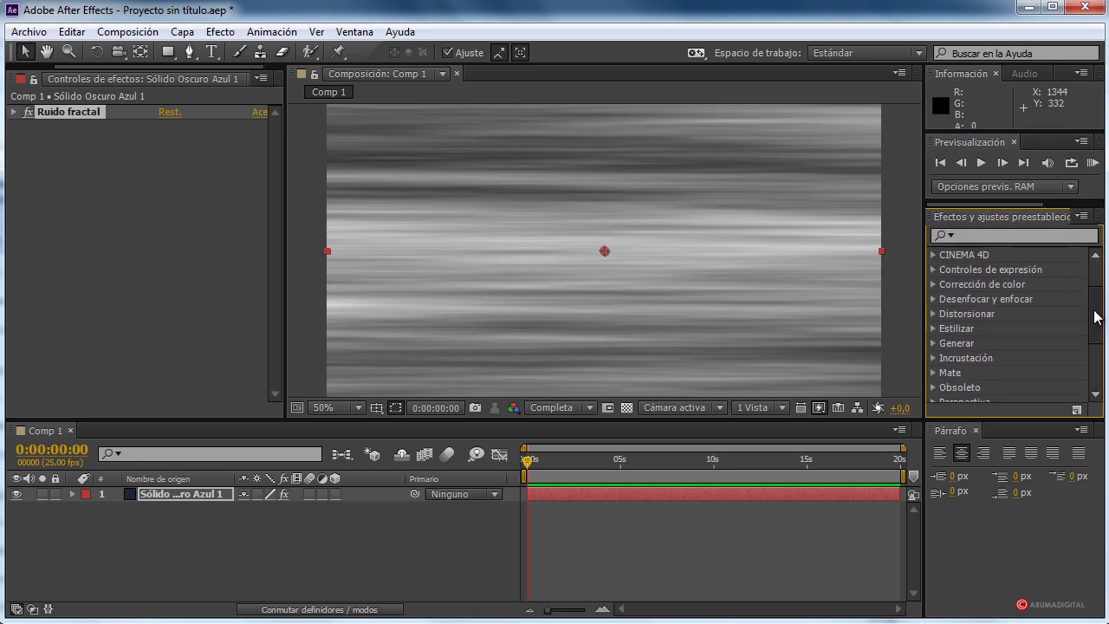
pyautogui.click(932, 316)
pyautogui.scroll(-2, 1041, 351)
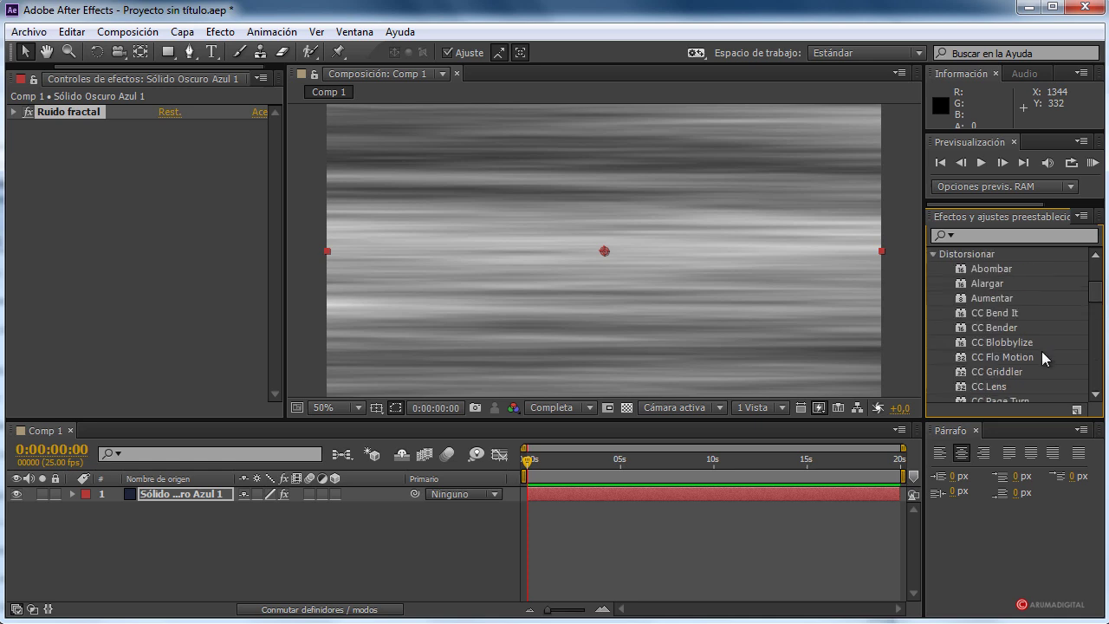
pyautogui.scroll(-1, 1044, 349)
pyautogui.scroll(-6, 1044, 349)
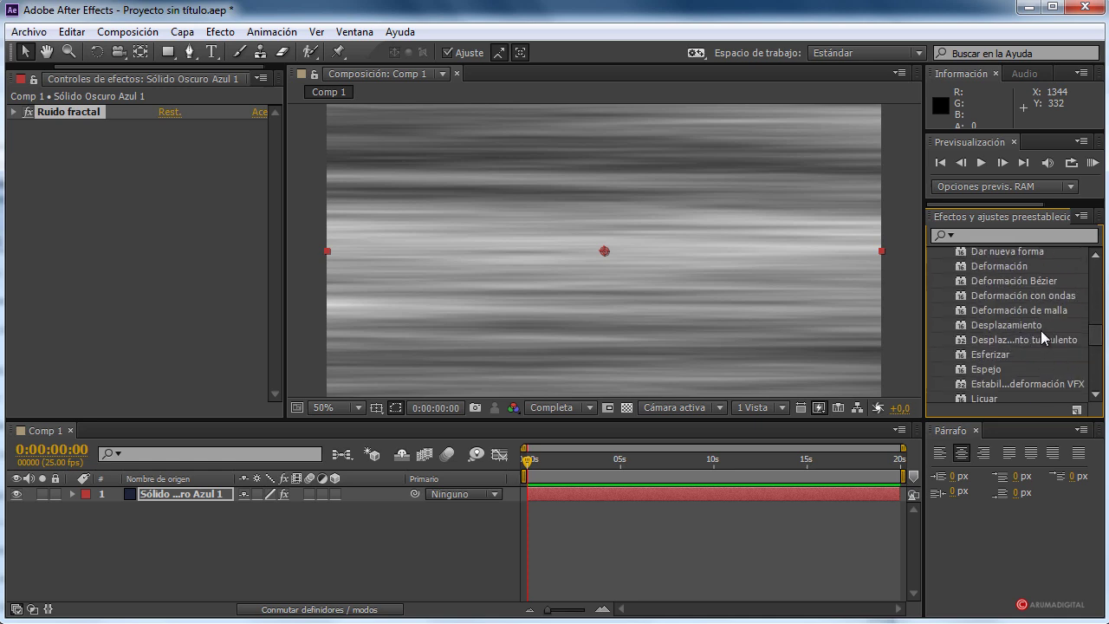
pyautogui.moveTo(1048, 339); pyautogui.dragTo(192, 214)
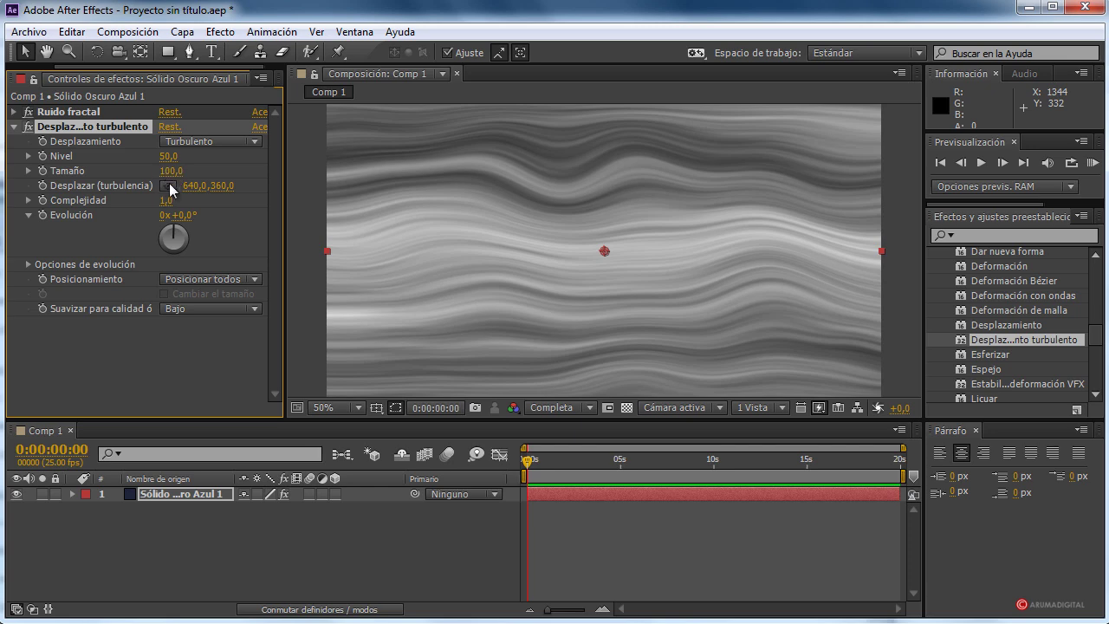
# Set the turbulent displacement's Complejidad to 3,2 and its Tamaño to 19.
pyautogui.moveTo(166, 200); pyautogui.dragTo(697, 208)
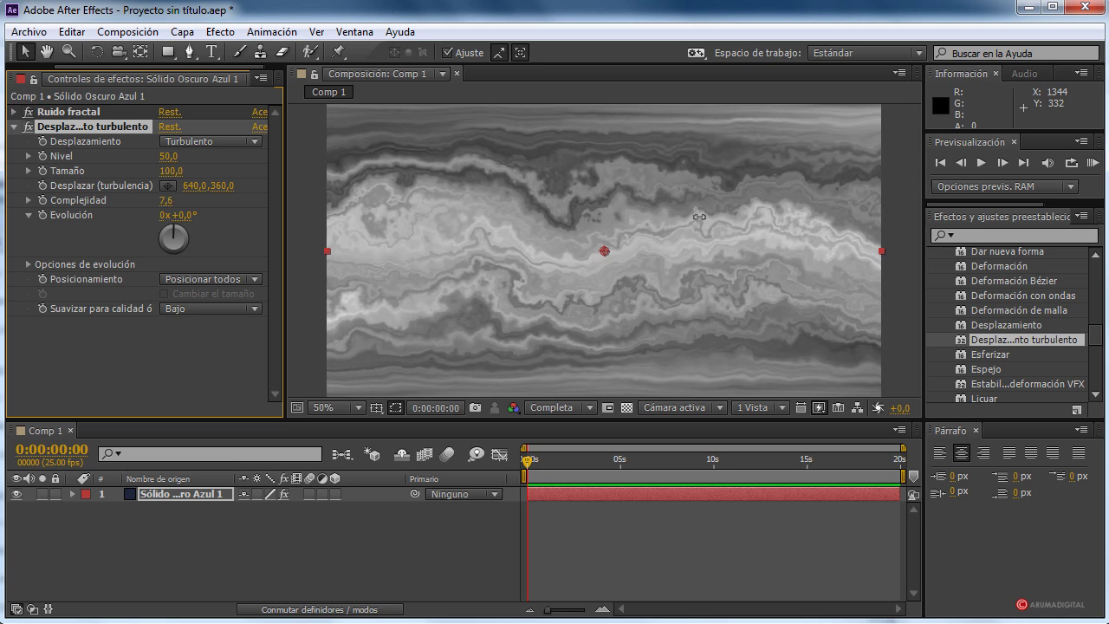
pyautogui.moveTo(565, 219); pyautogui.dragTo(381, 223)
pyautogui.moveTo(168, 171); pyautogui.dragTo(103, 169)
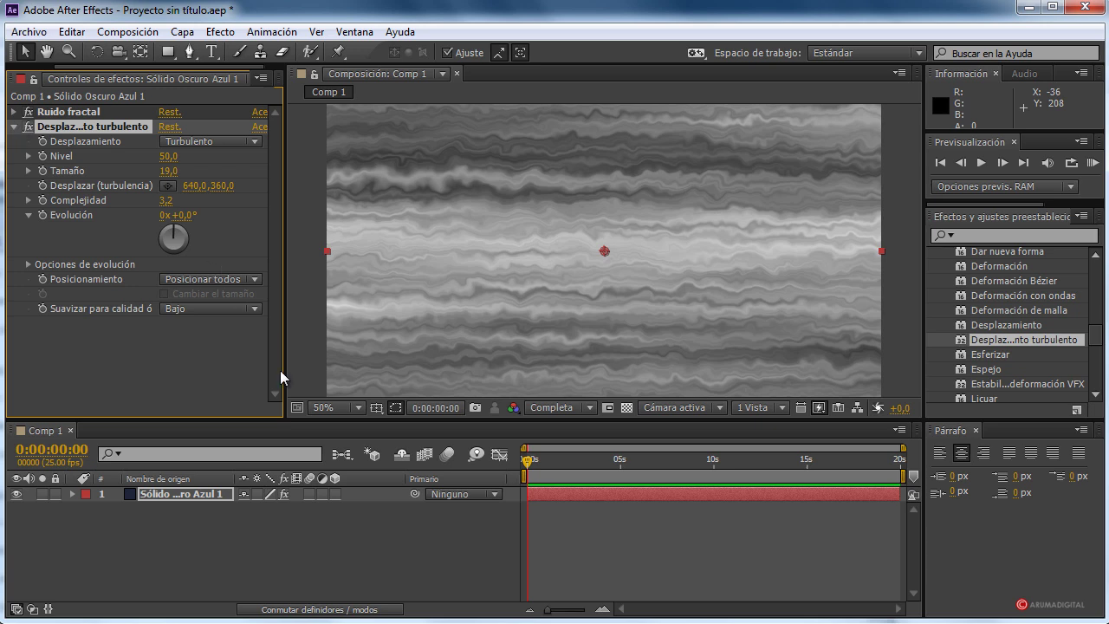
# Keyframe the turbulent displacement's Evolución from 0° at the composition's start to 4x+83° at 0:00:19:24, and scrub back to check it.
pyautogui.moveTo(535, 461)
pyautogui.mouseDown()
pyautogui.moveTo(676, 473)
pyautogui.moveTo(528, 461)
pyautogui.mouseUp()
pyautogui.click(506, 475)
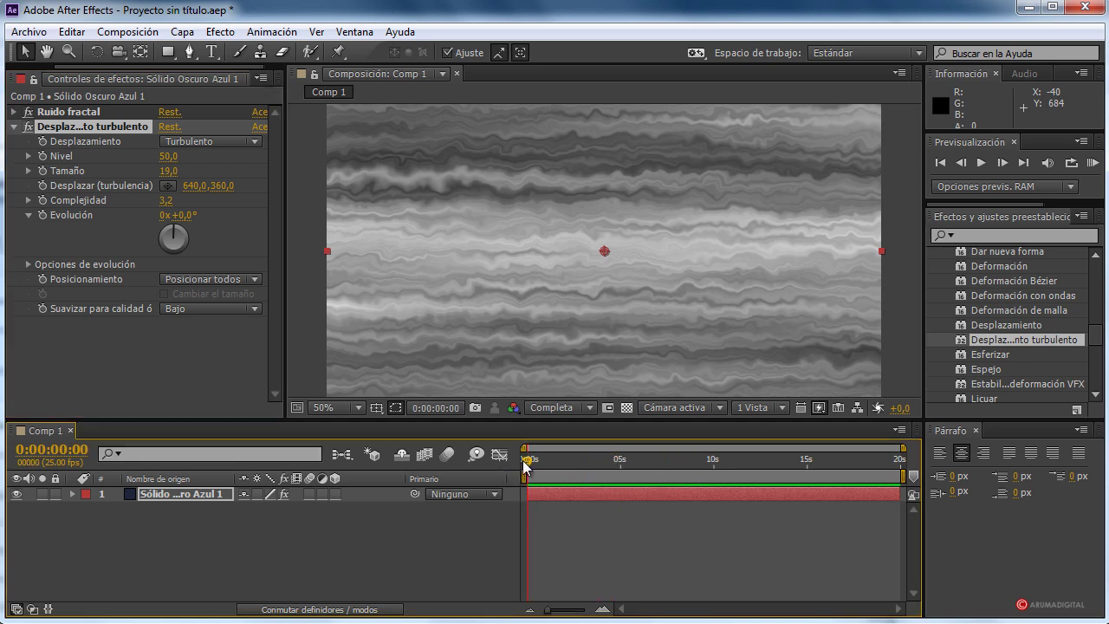
pyautogui.click(42, 214)
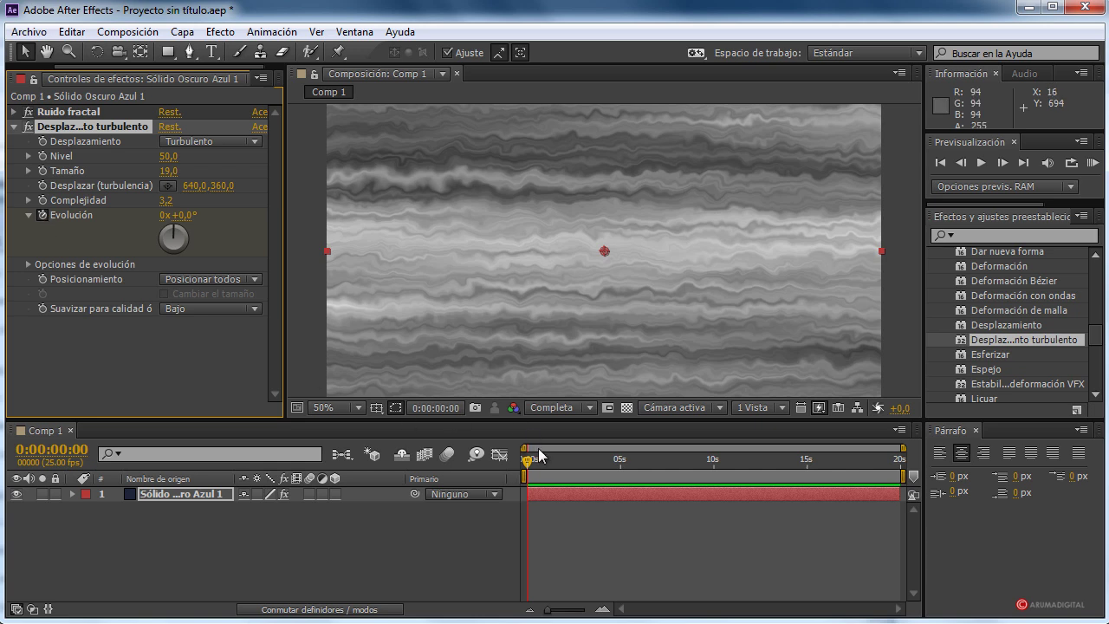
pyautogui.moveTo(527, 460); pyautogui.dragTo(907, 475)
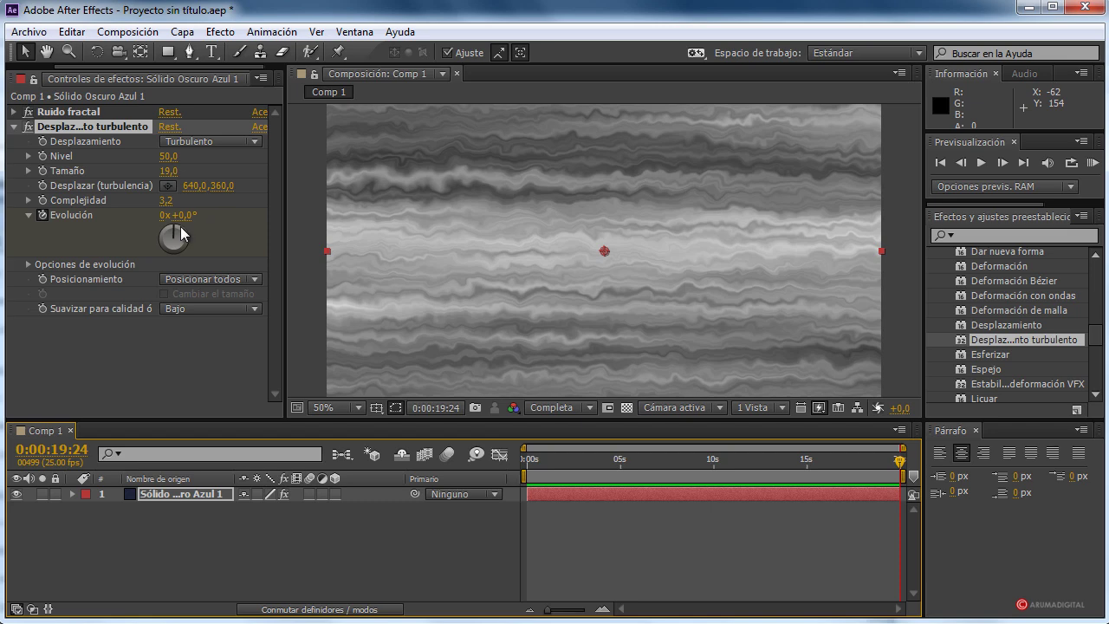
pyautogui.moveTo(176, 232)
pyautogui.mouseDown()
pyautogui.moveTo(199, 249)
pyautogui.moveTo(173, 260)
pyautogui.moveTo(135, 232)
pyautogui.moveTo(203, 222)
pyautogui.moveTo(179, 280)
pyautogui.moveTo(177, 188)
pyautogui.moveTo(150, 277)
pyautogui.moveTo(213, 252)
pyautogui.moveTo(161, 224)
pyautogui.mouseUp()
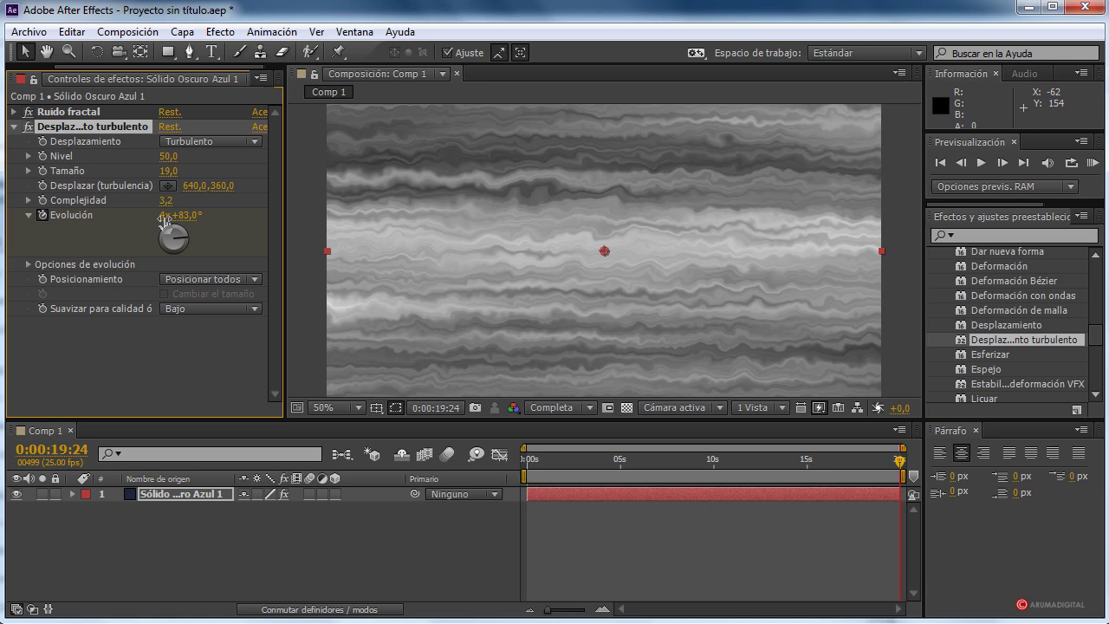
pyautogui.moveTo(900, 461); pyautogui.dragTo(681, 473)
pyautogui.click(532, 473)
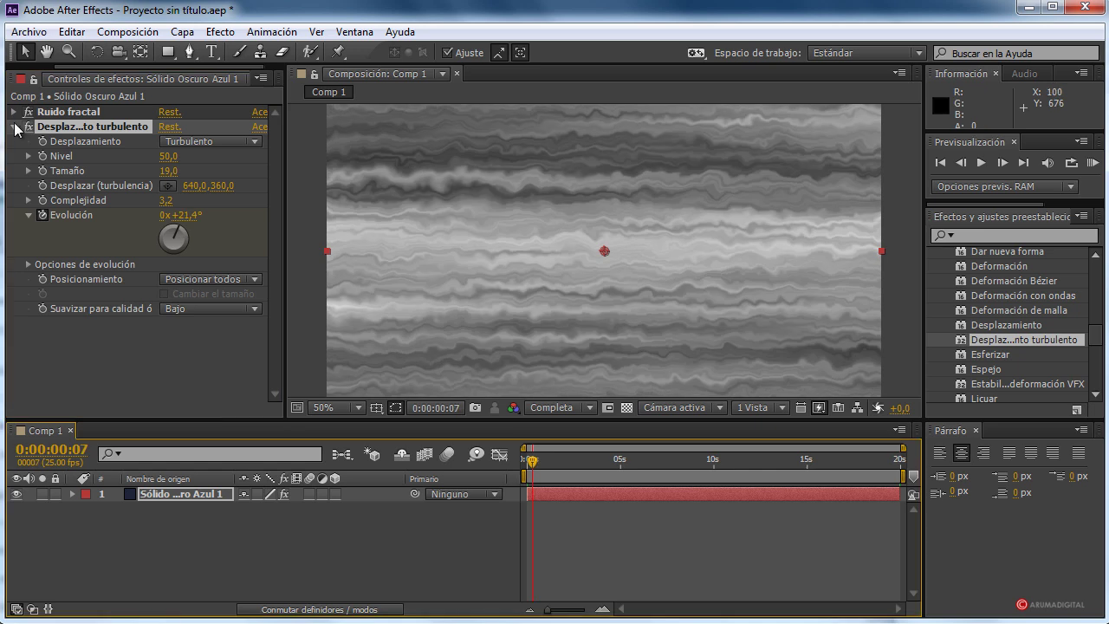
pyautogui.click(14, 126)
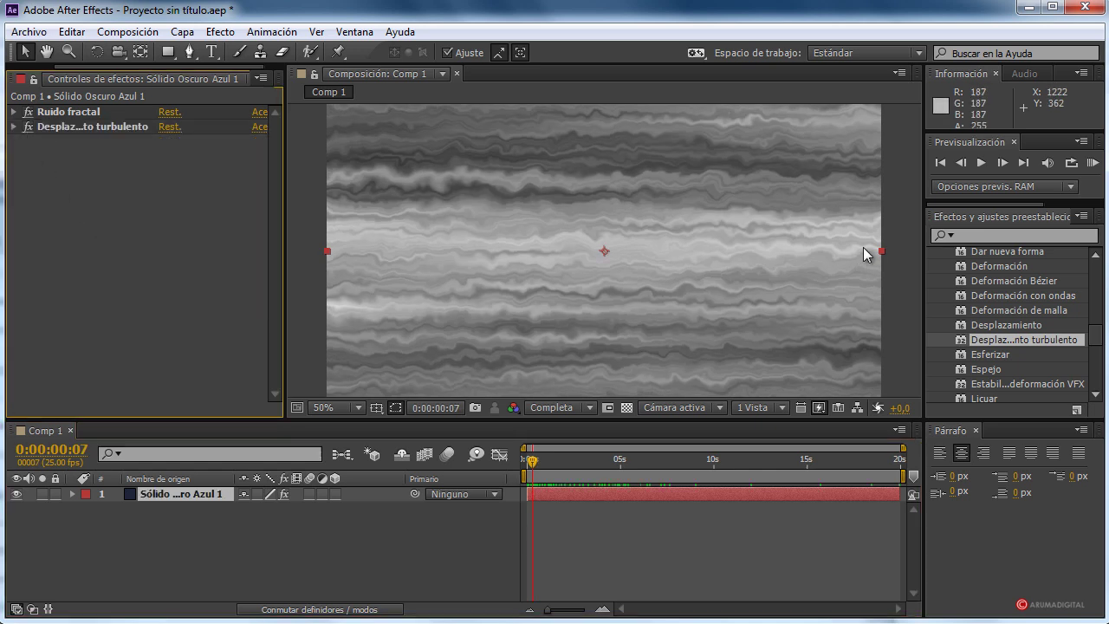
# Search the effects for "colorama" and apply Colorama to the solid layer.
pyautogui.click(983, 236)
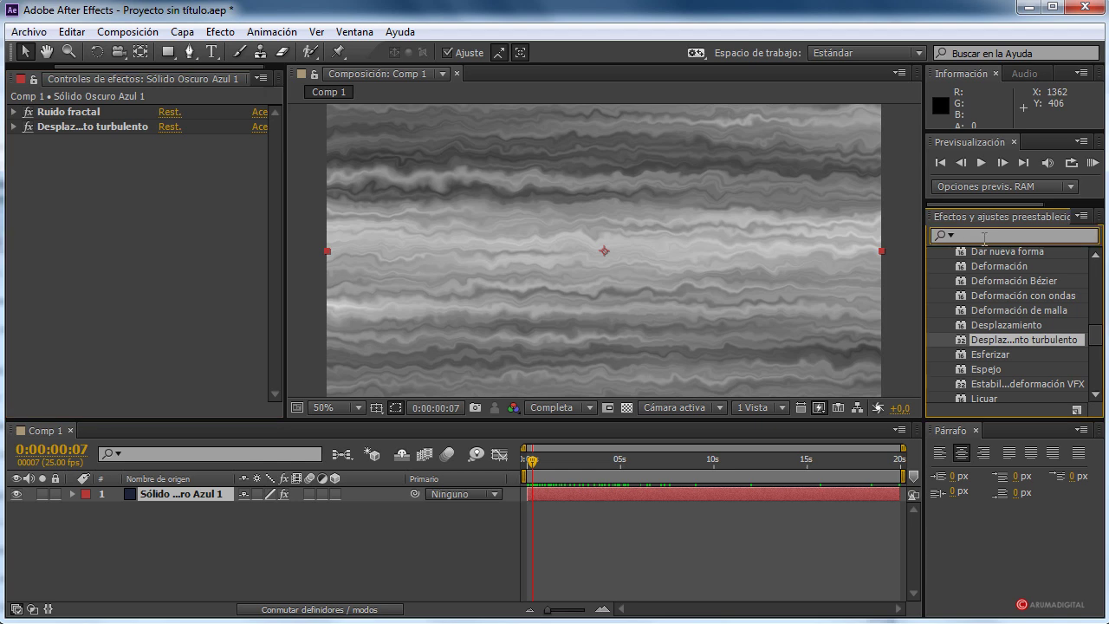
pyautogui.write('colorama')
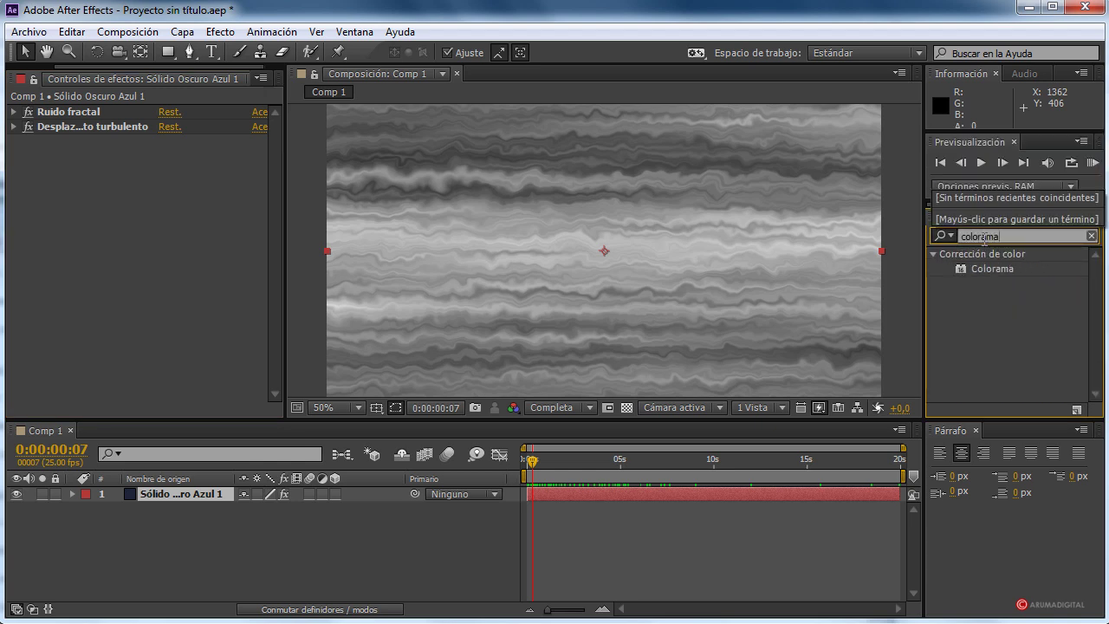
pyautogui.moveTo(995, 269); pyautogui.dragTo(142, 239)
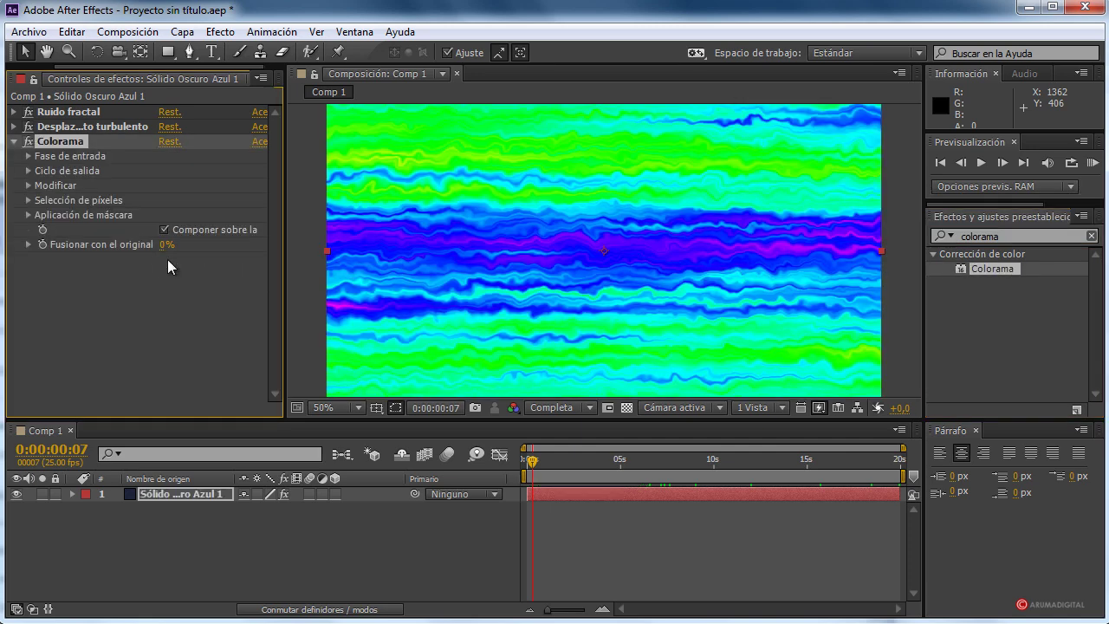
# Try the Solarizar rojo, Caribe and Arcilla preset palettes in Colorama's Ciclo de salida, and set the palette to Cobre.
pyautogui.click(29, 171)
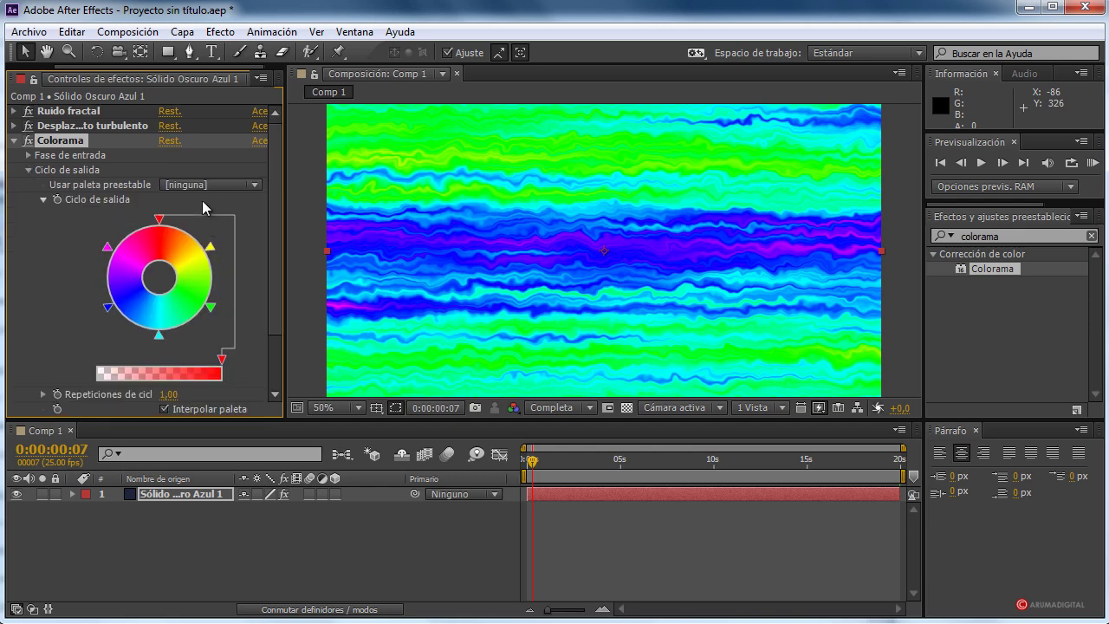
pyautogui.click(211, 187)
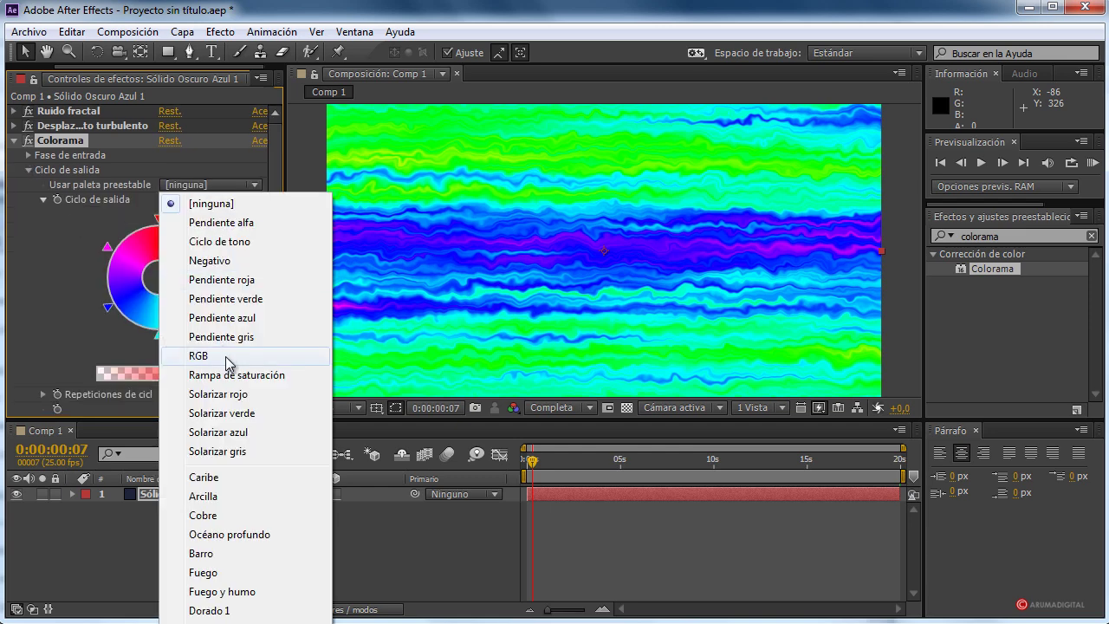
pyautogui.click(227, 394)
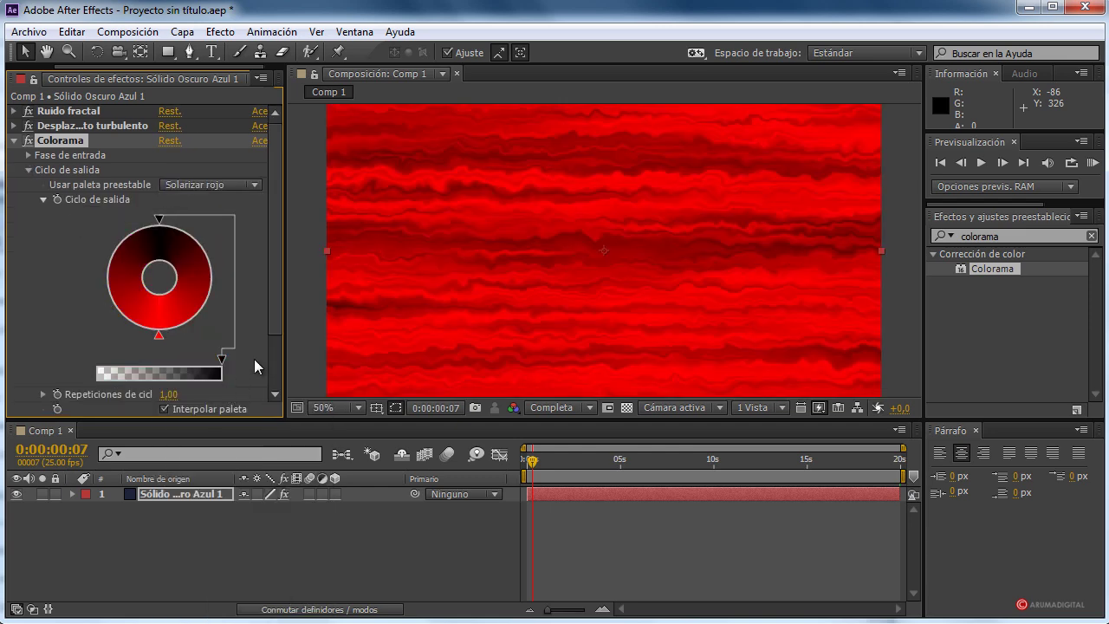
pyautogui.click(208, 185)
pyautogui.click(205, 477)
pyautogui.click(195, 187)
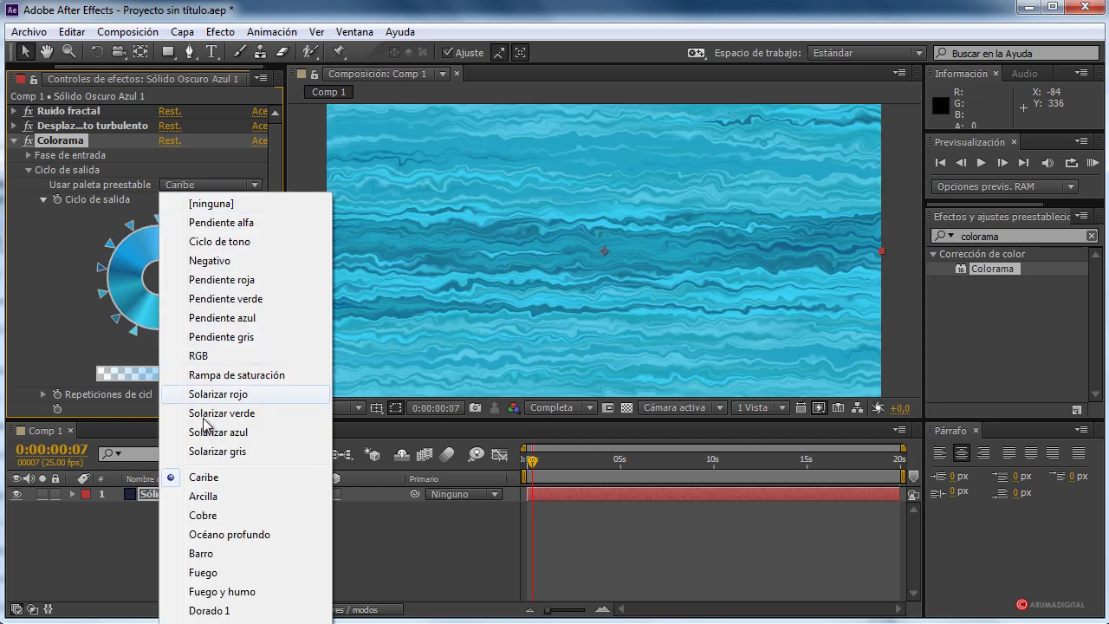
pyautogui.click(203, 495)
pyautogui.click(193, 185)
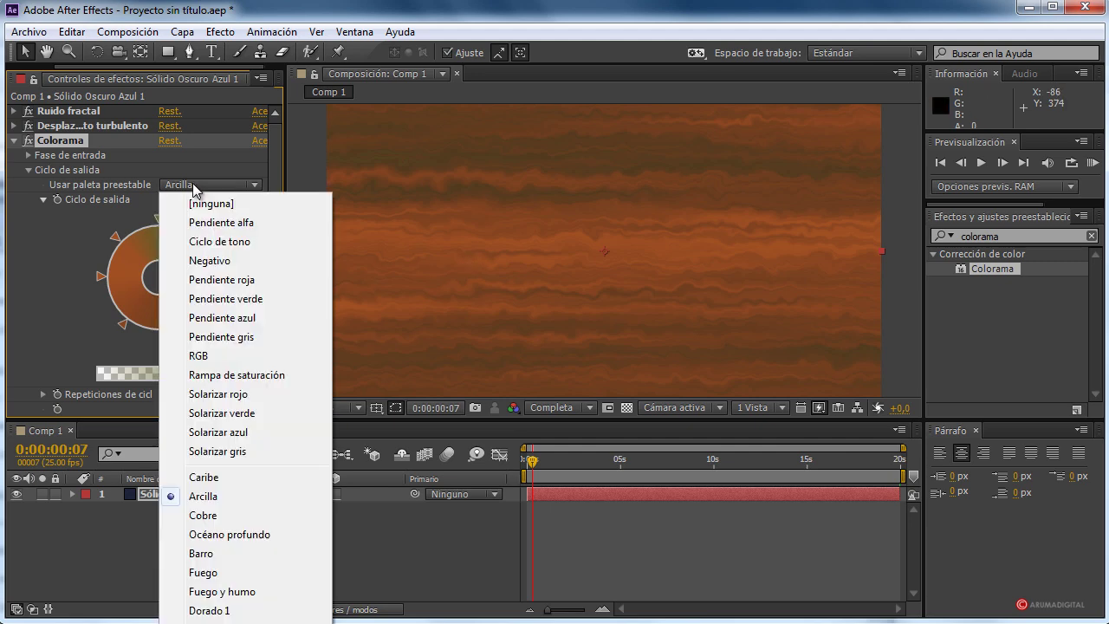
pyautogui.click(202, 516)
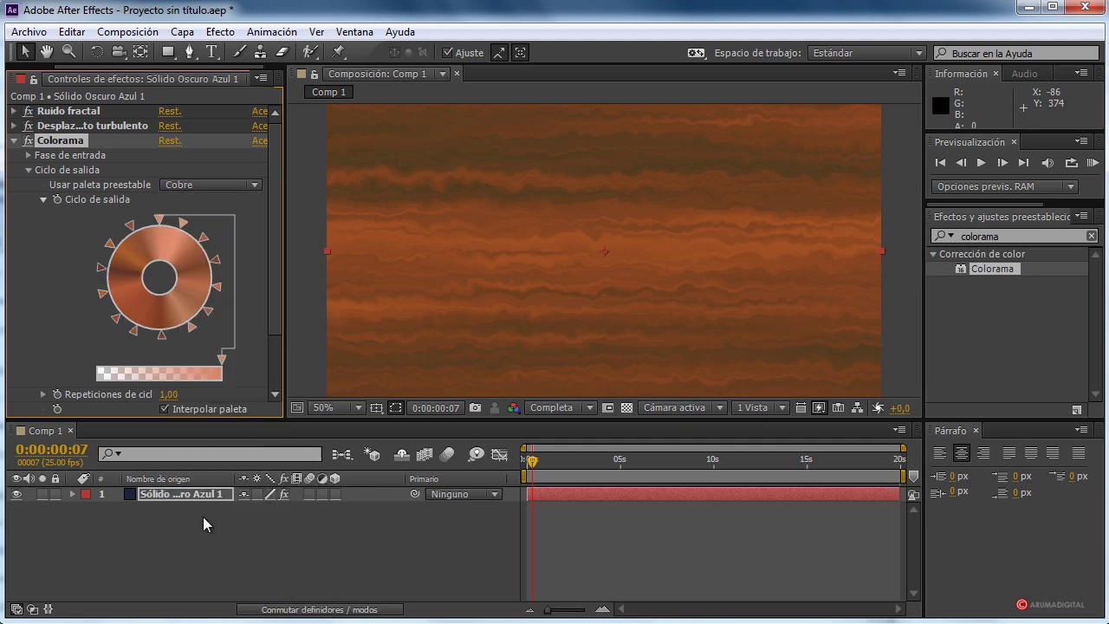
# Try the Barro preset palette in Colorama's Ciclo de salida, and set the palette to Fuego y humo.
pyautogui.click(193, 185)
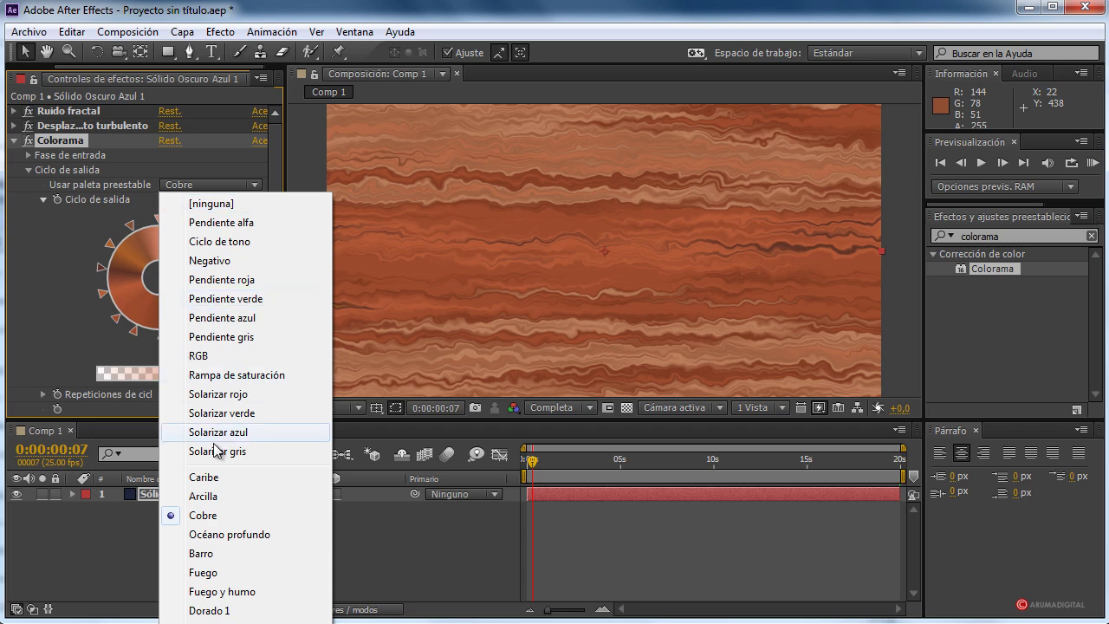
pyautogui.click(203, 554)
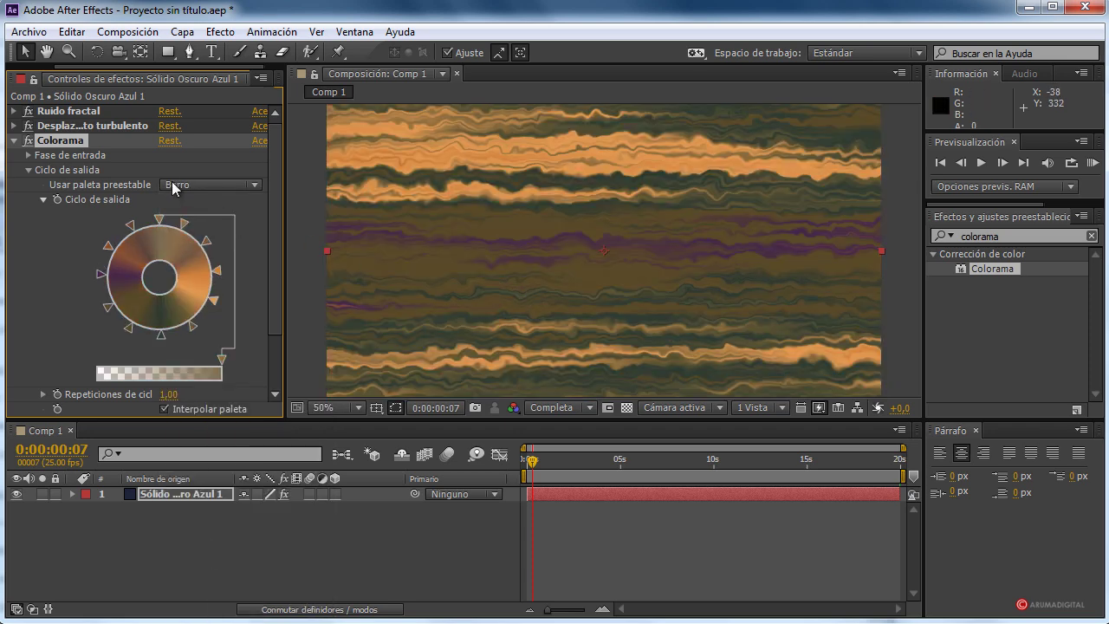
pyautogui.click(174, 185)
pyautogui.click(204, 592)
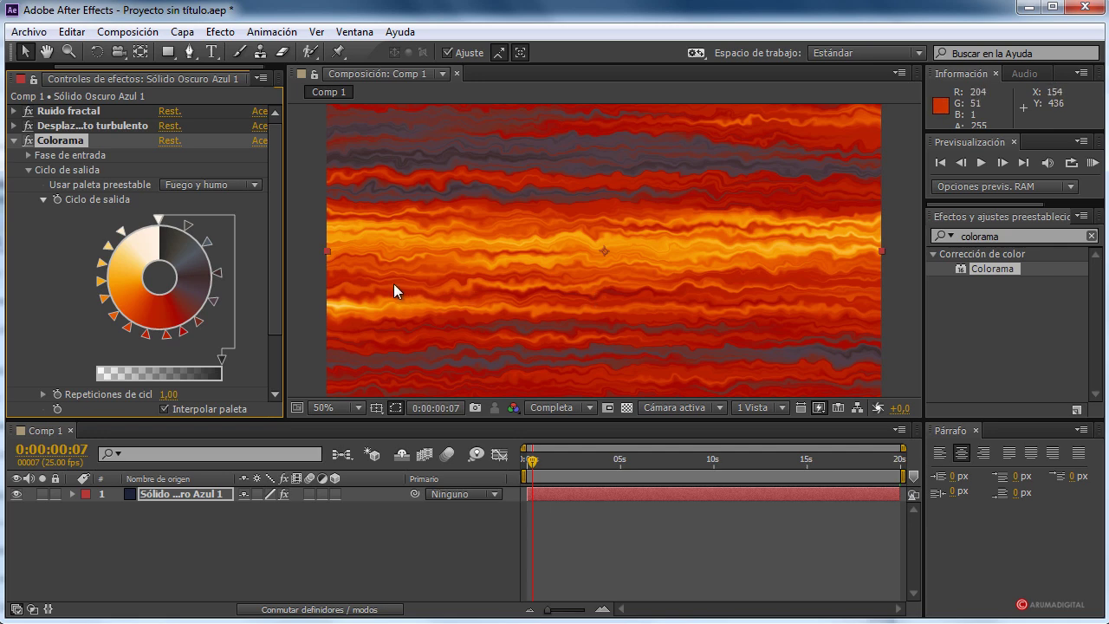
# Set Colorama's Fusionar con el original to 50% and collapse the effect's settings.
pyautogui.moveTo(272, 238); pyautogui.dragTo(282, 304)
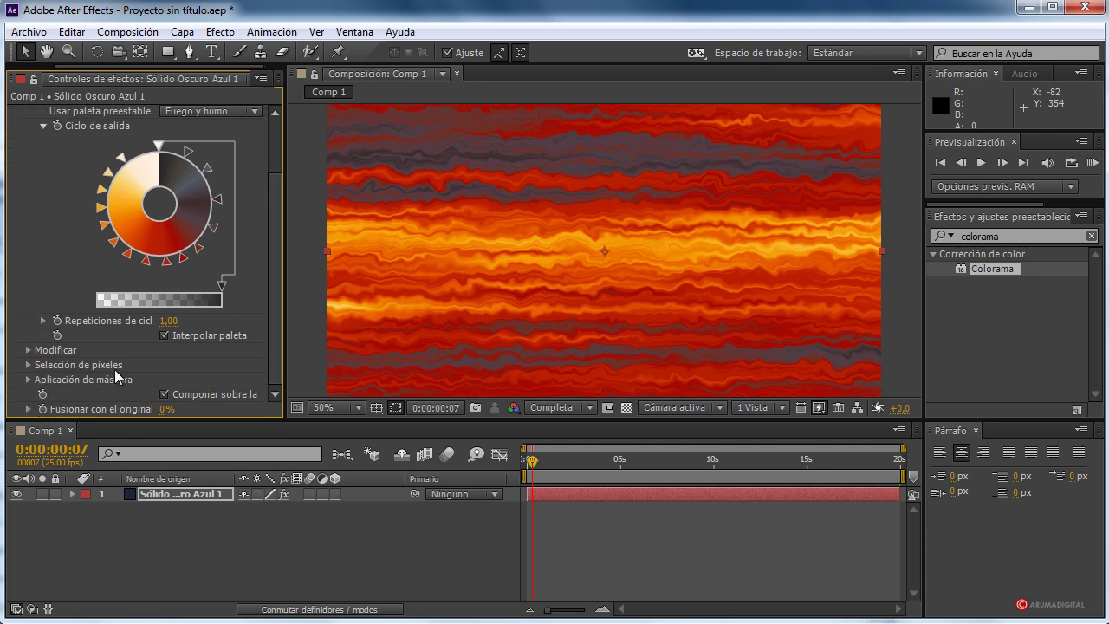
pyautogui.moveTo(163, 416); pyautogui.dragTo(221, 408)
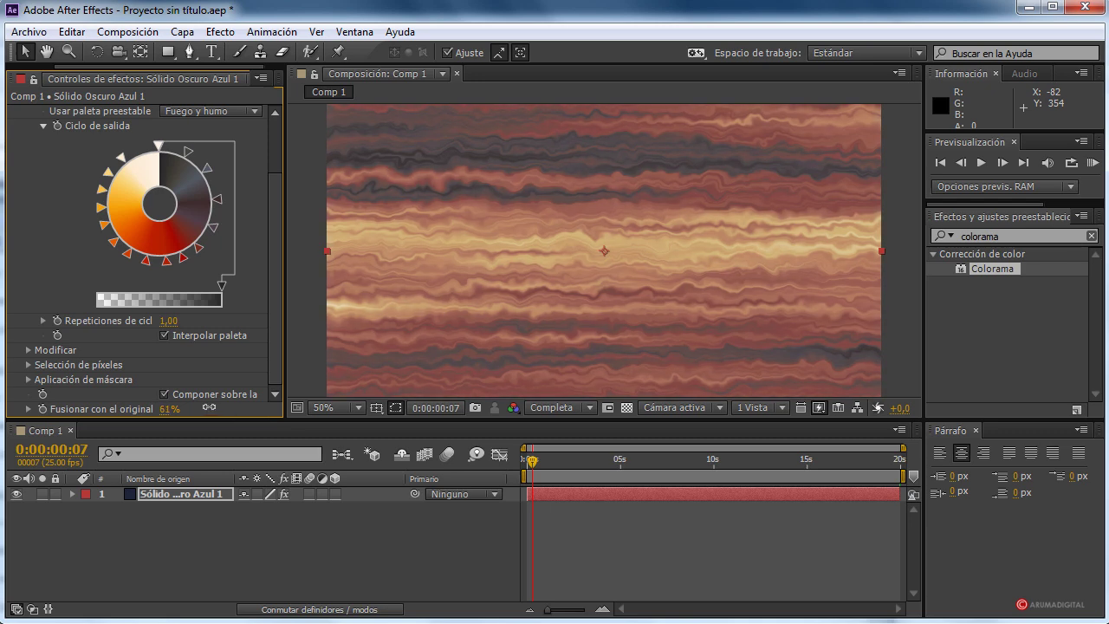
pyautogui.moveTo(196, 405); pyautogui.dragTo(196, 405)
pyautogui.scroll(2, 188, 346)
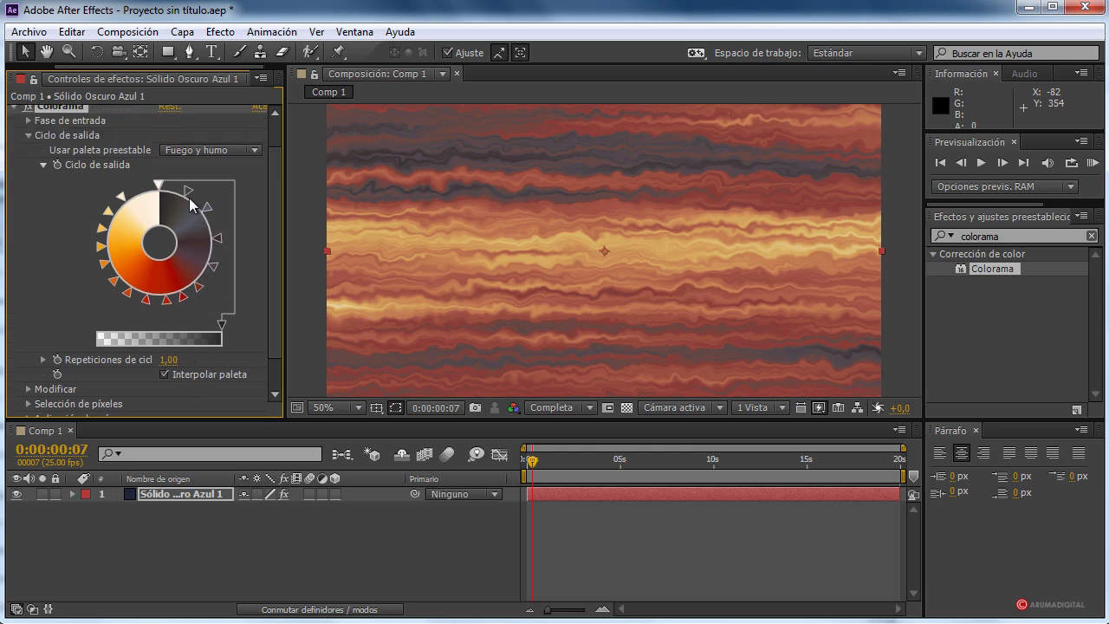
pyautogui.moveTo(169, 360); pyautogui.dragTo(165, 359)
pyautogui.scroll(-1, 219, 373)
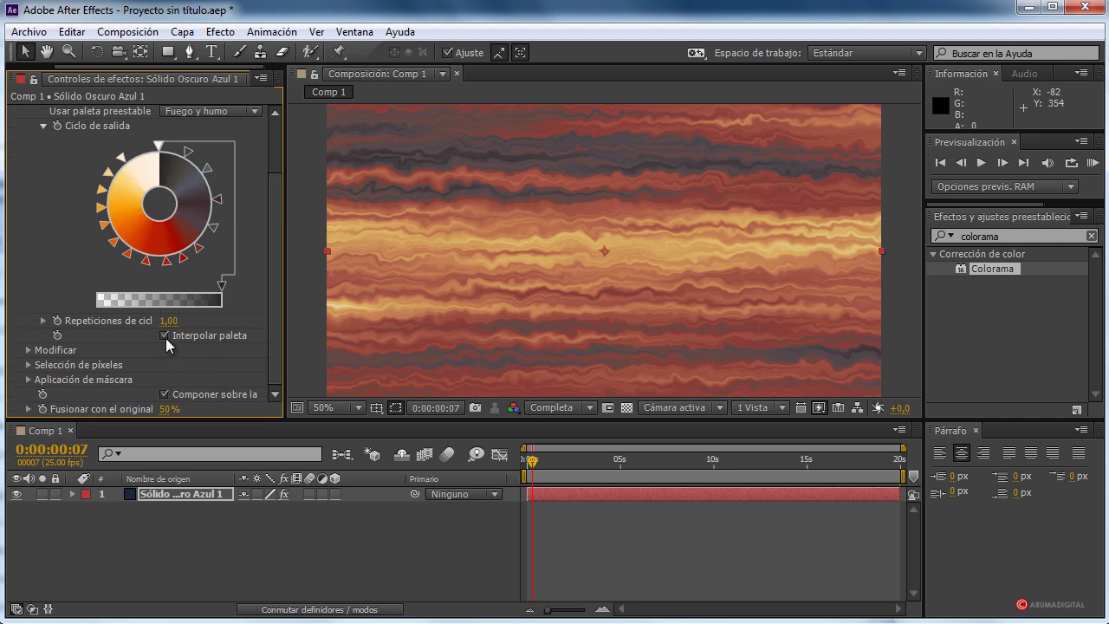
pyautogui.scroll(2, 183, 329)
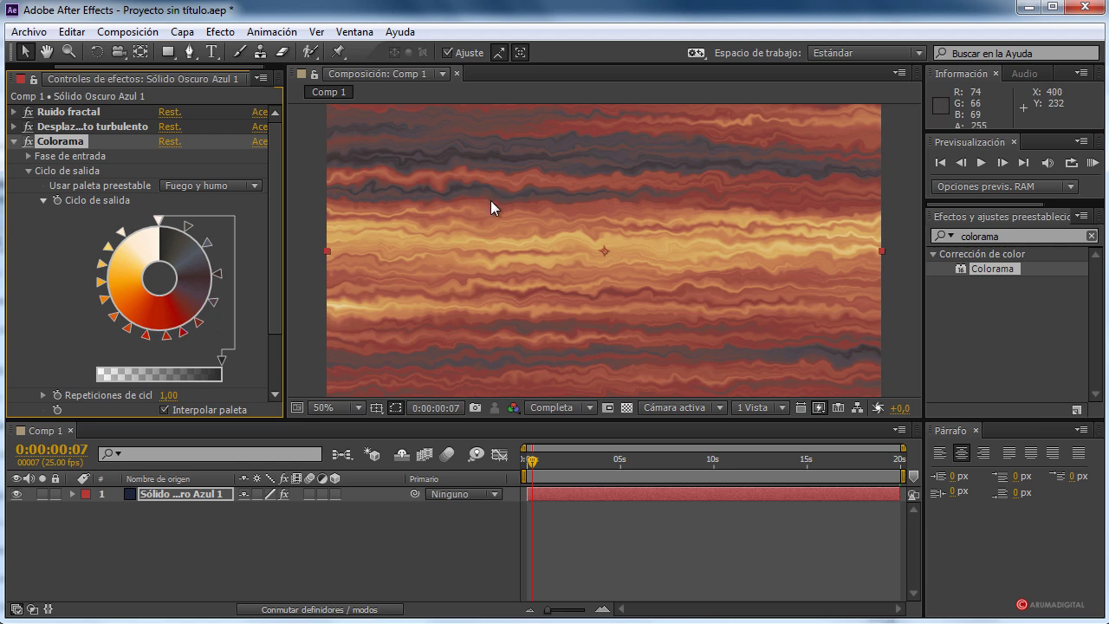
pyautogui.click(15, 141)
pyautogui.click(100, 231)
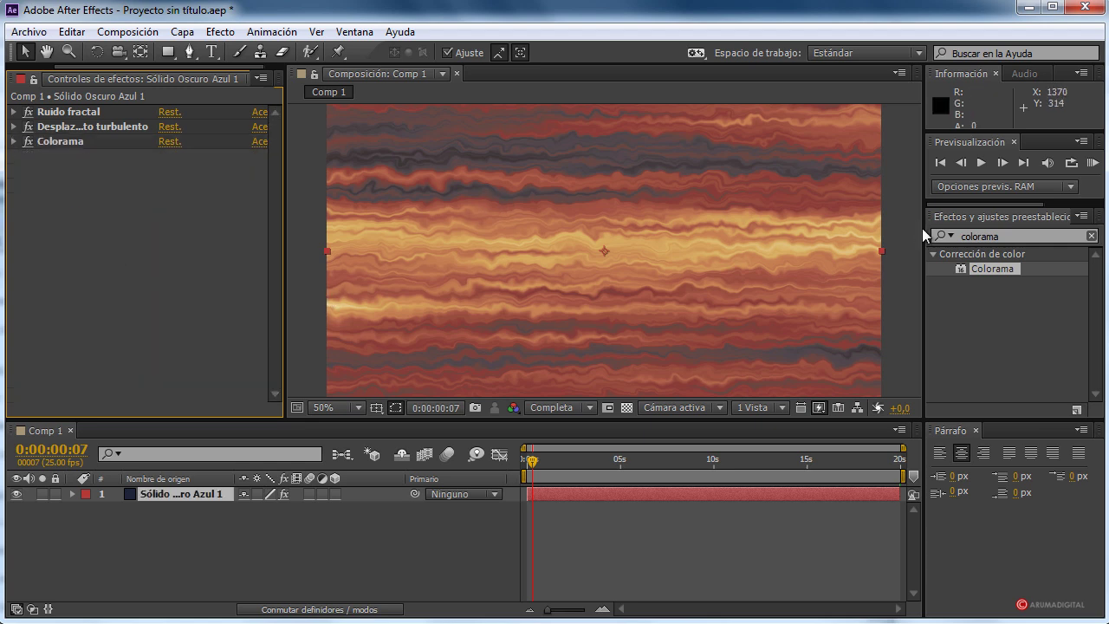
# Search the effects for "desen" and apply Desenfoque rápido to the solid layer.
pyautogui.click(953, 300)
pyautogui.moveTo(1028, 235); pyautogui.dragTo(958, 245)
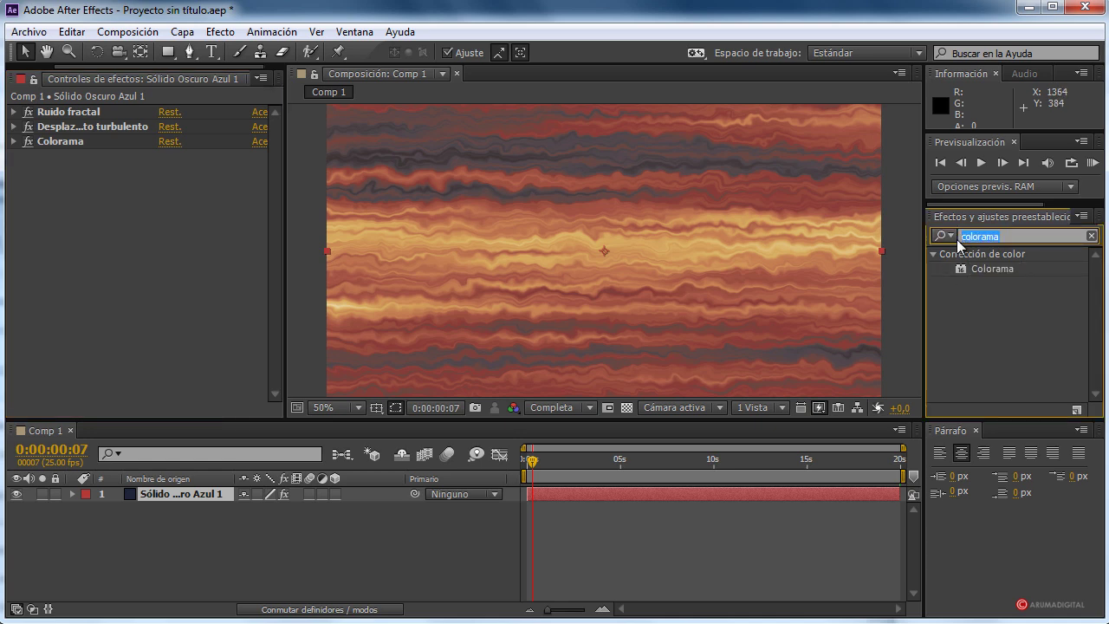
pyautogui.press('BackSpace')
pyautogui.click(958, 239)
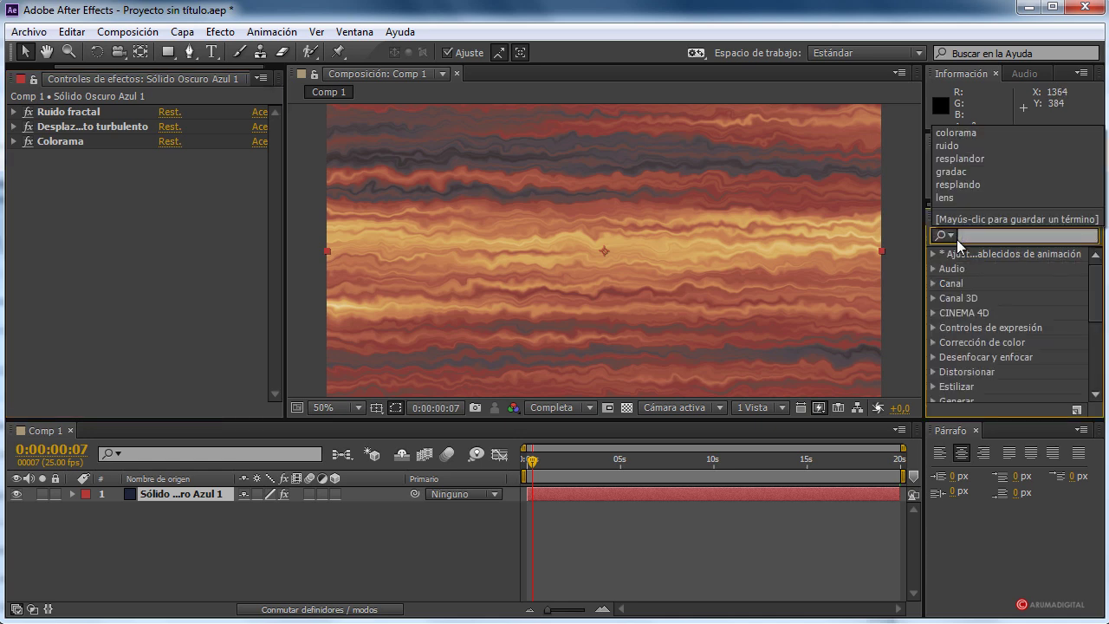
pyautogui.click(698, 263)
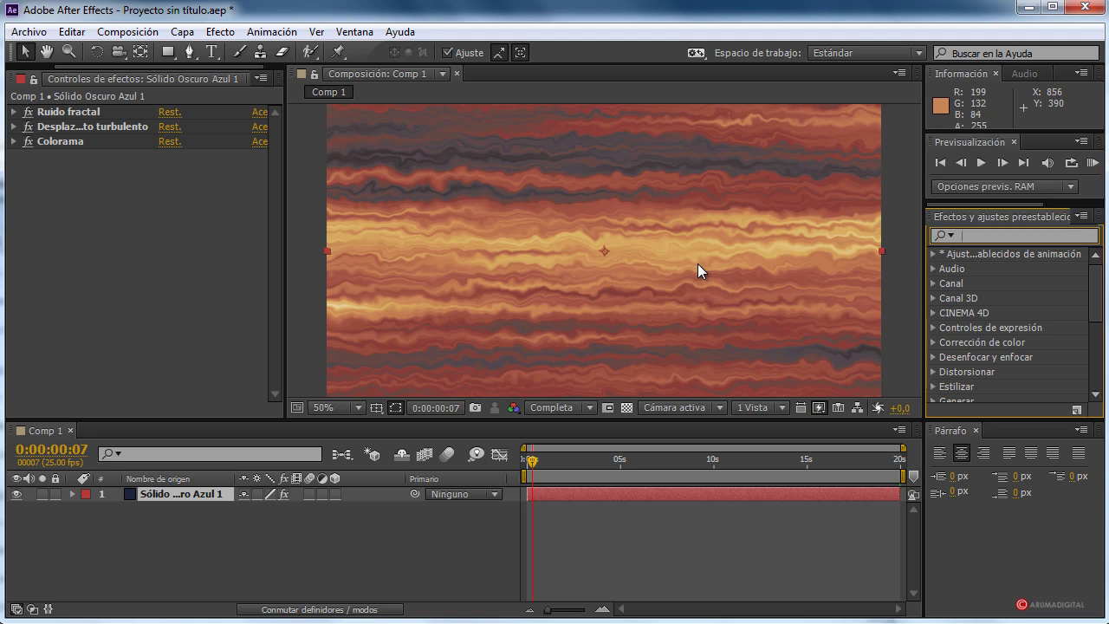
pyautogui.write('desen')
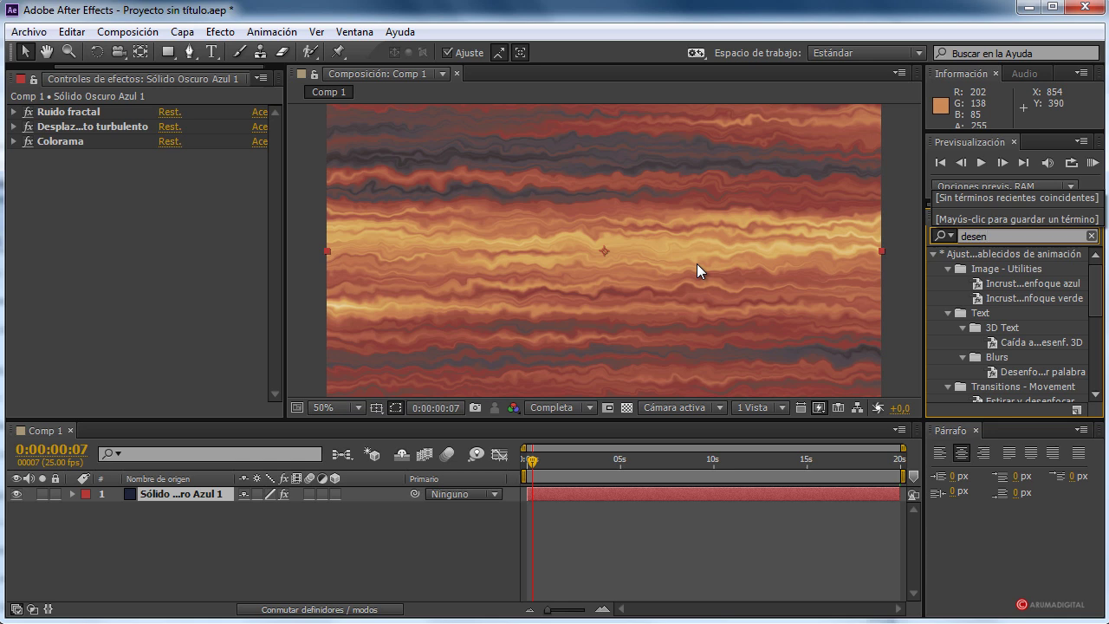
pyautogui.scroll(-5, 1082, 322)
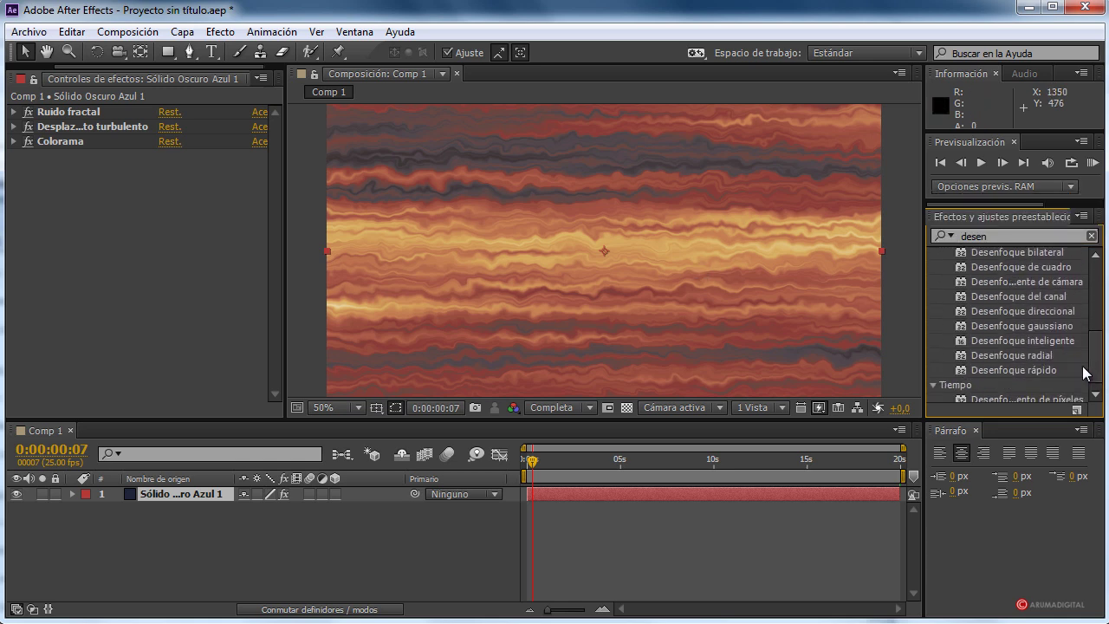
pyautogui.scroll(-1, 1097, 375)
pyautogui.moveTo(1052, 367); pyautogui.dragTo(168, 172)
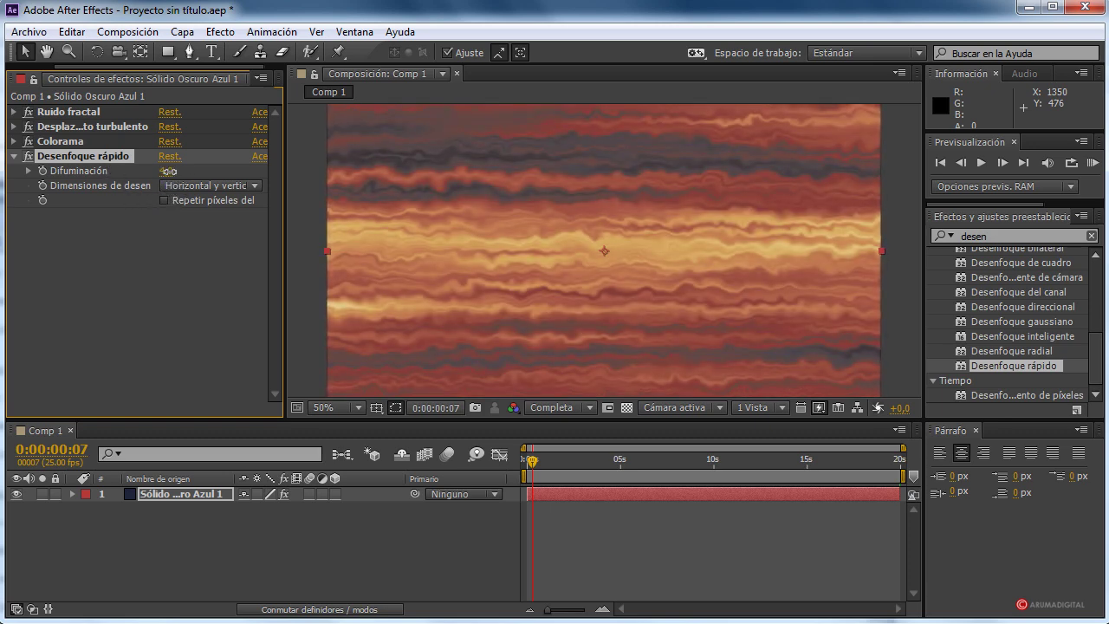
# Set Desenfoque rápido's Difuminación to 1,0, collapse the effect, and scrub to 0:00:04:16 to check the blurred texture.
pyautogui.click(171, 264)
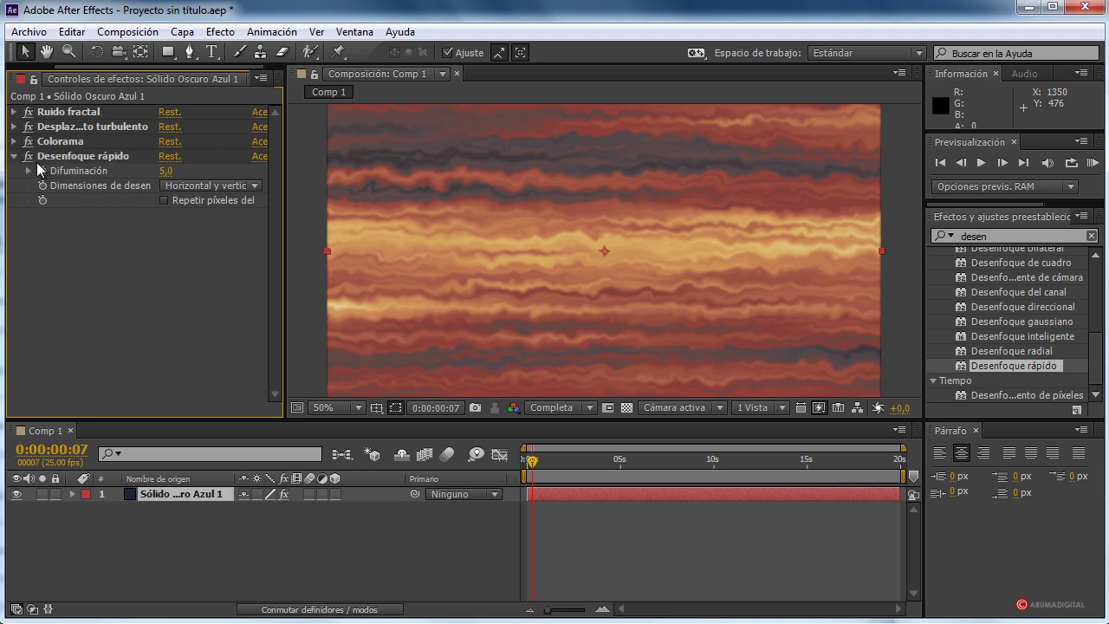
pyautogui.write('1')
pyautogui.press('Return')
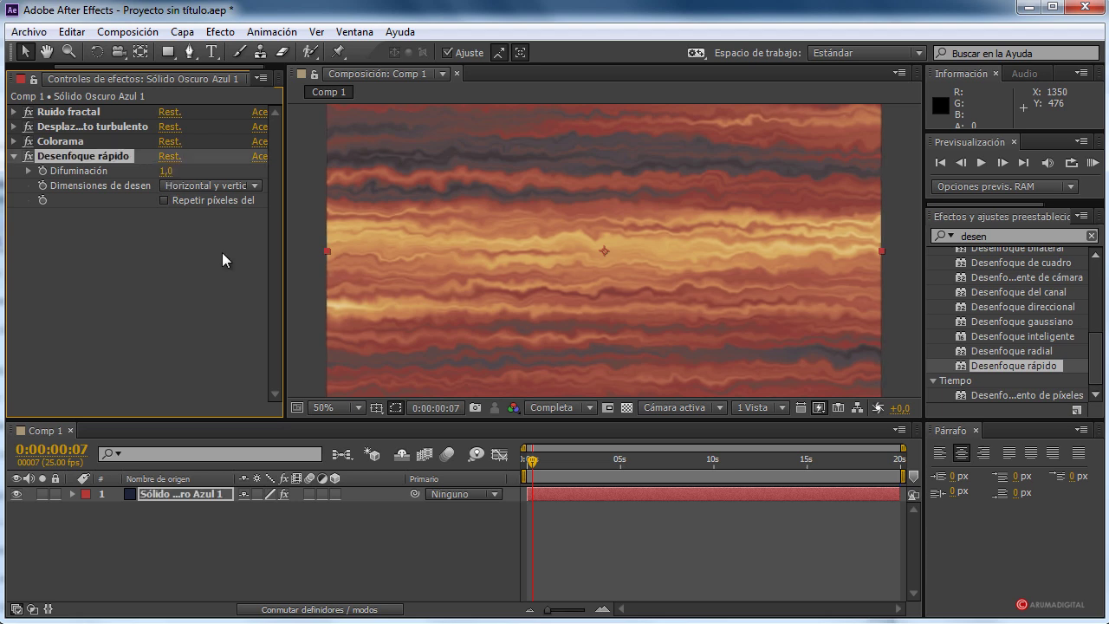
pyautogui.click(14, 157)
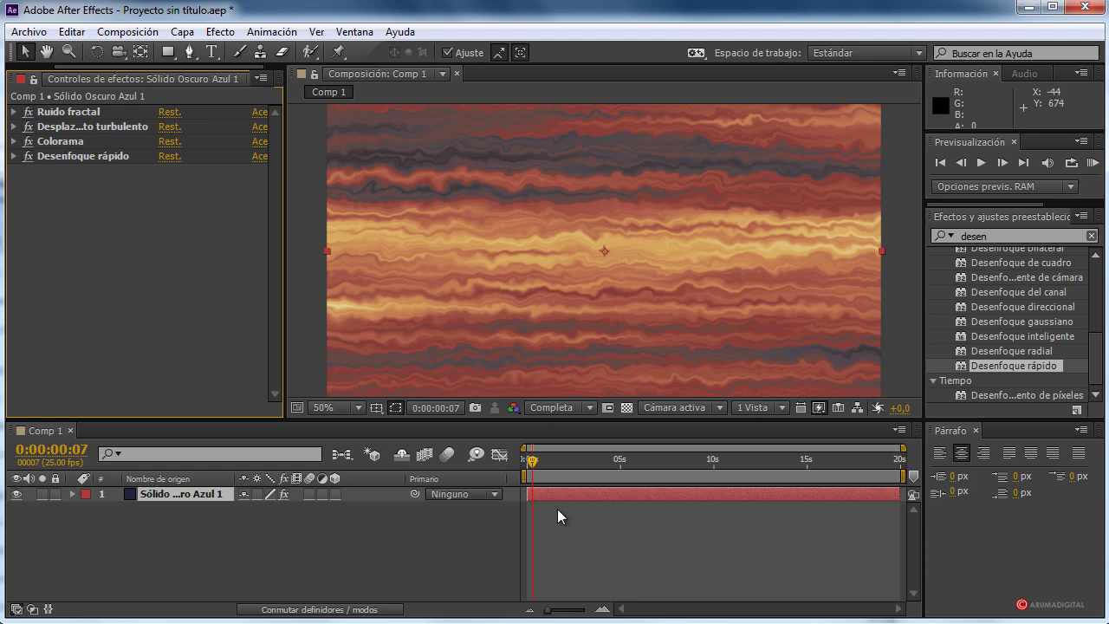
pyautogui.moveTo(534, 460); pyautogui.dragTo(615, 461)
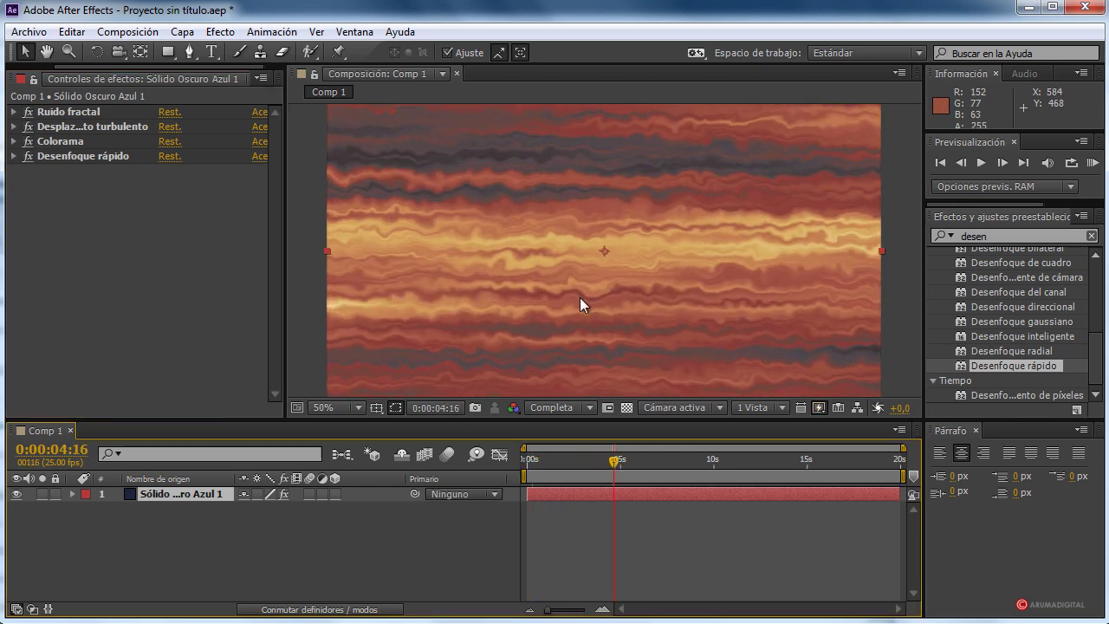
# Clear the effects search and examine the effects available in the Distorsionar category.
pyautogui.doubleClick(1002, 236)
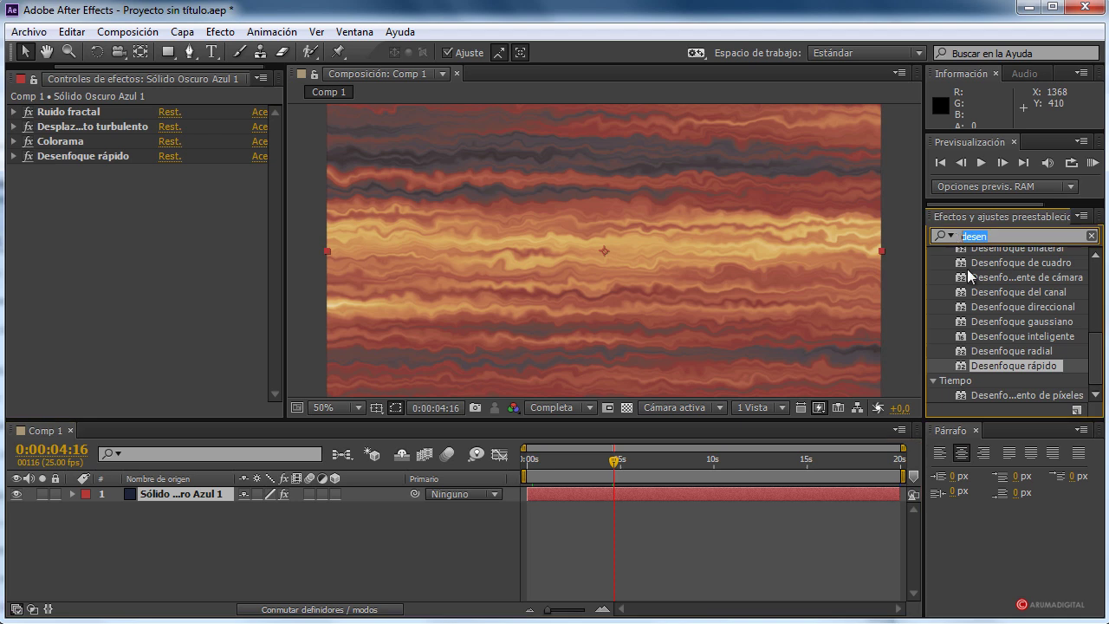
pyautogui.press('BackSpace')
pyautogui.scroll(2, 1103, 325)
pyautogui.scroll(3, 1103, 325)
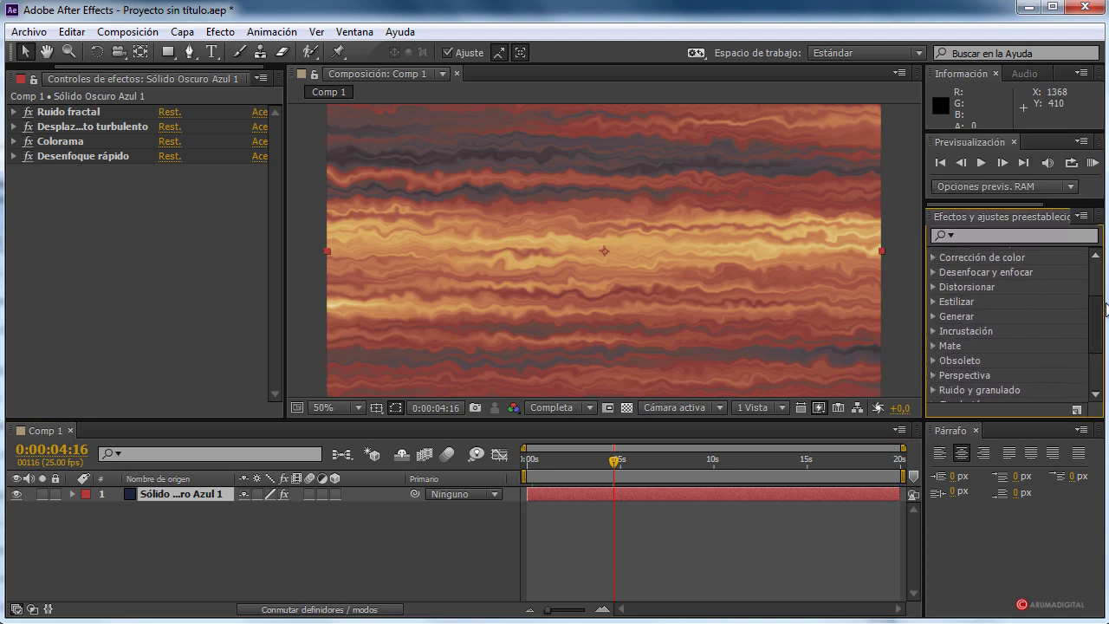
pyautogui.scroll(-5, 1098, 312)
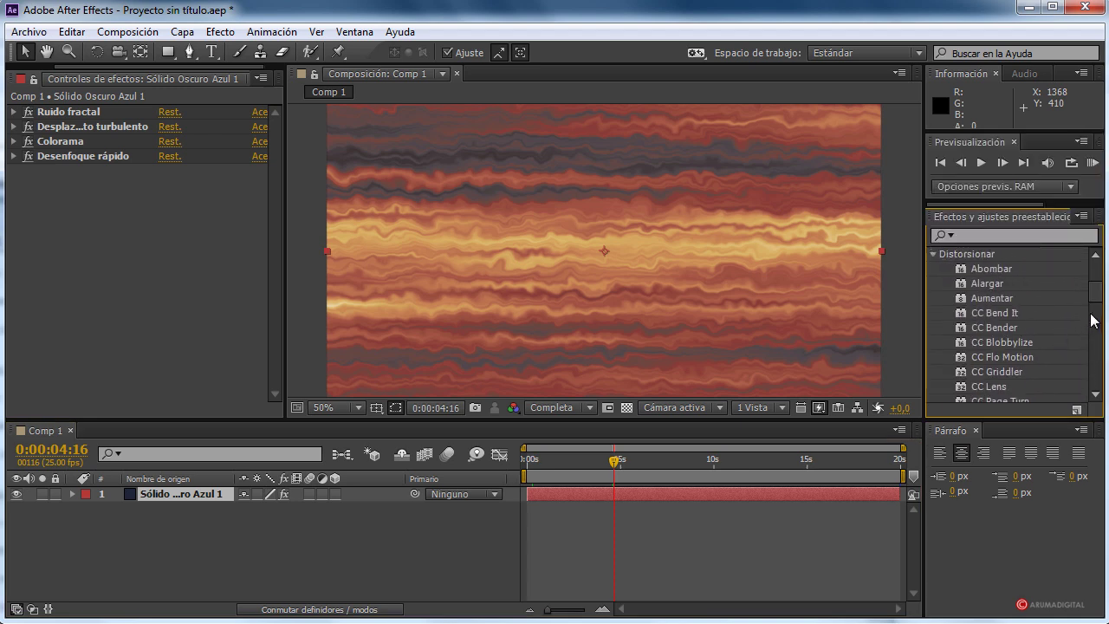
pyautogui.scroll(-3, 1099, 313)
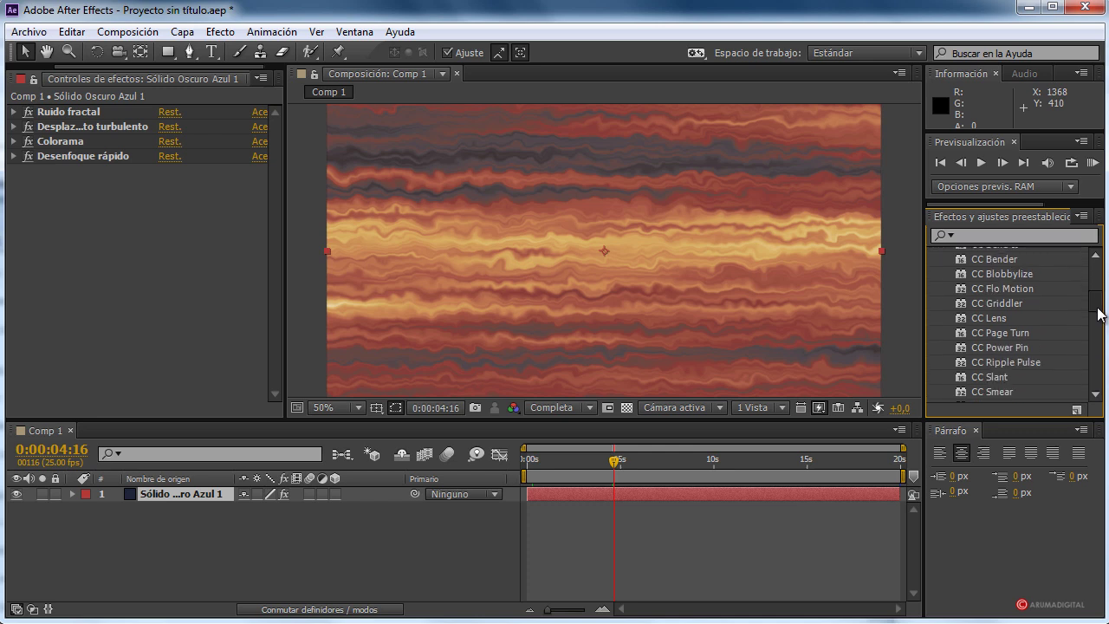
pyautogui.moveTo(1098, 314)
pyautogui.mouseDown()
pyautogui.moveTo(1099, 361)
pyautogui.moveTo(1106, 302)
pyautogui.mouseUp()
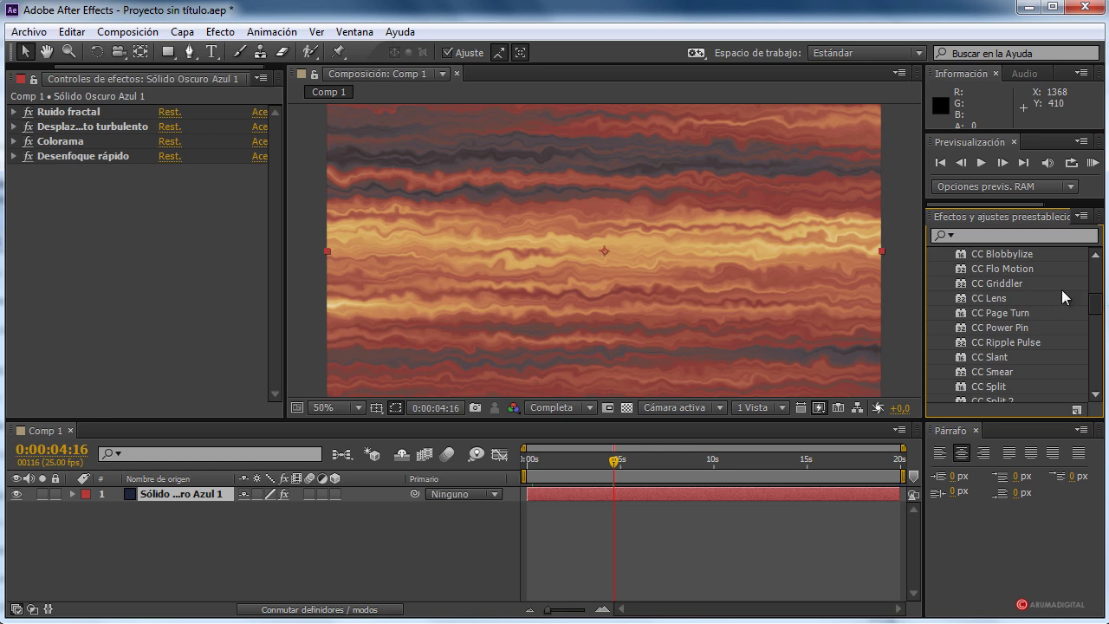
pyautogui.moveTo(1098, 310); pyautogui.dragTo(1097, 295)
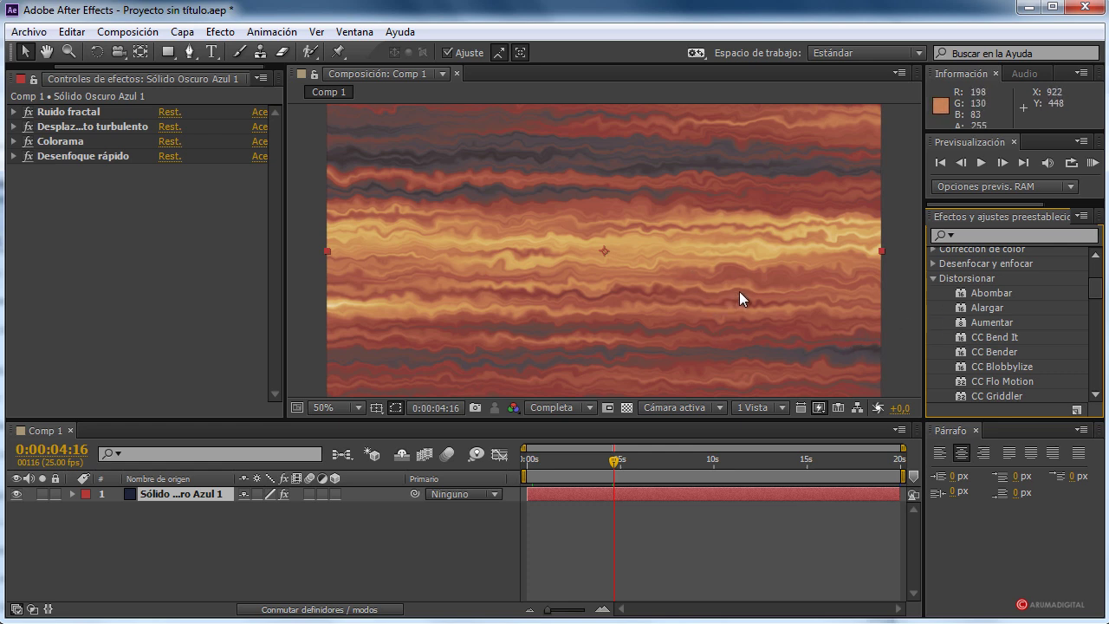
pyautogui.click(933, 278)
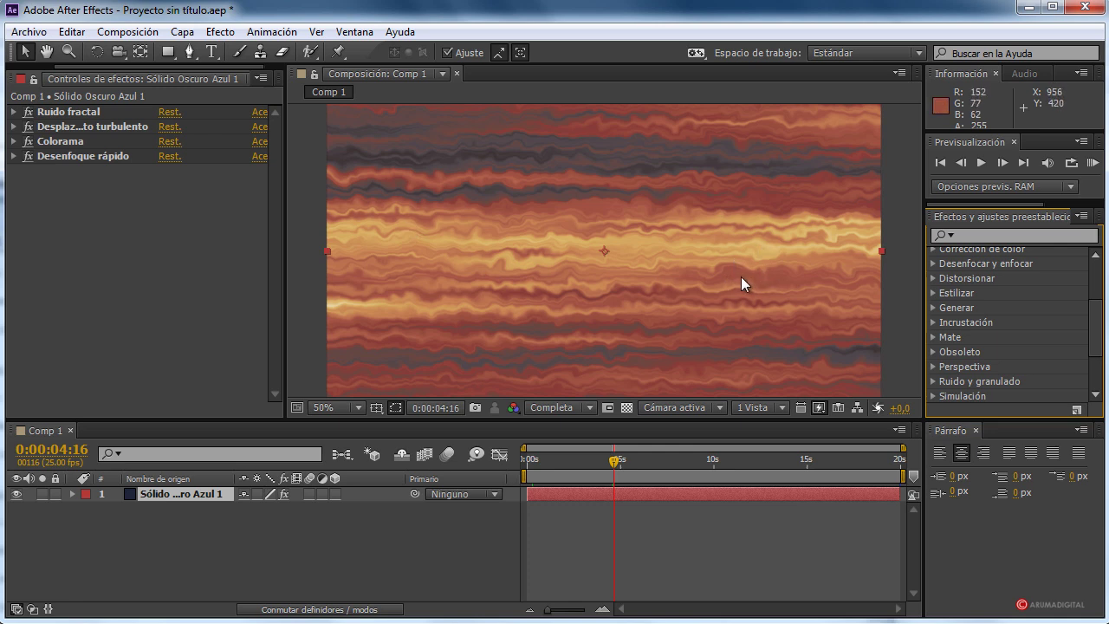
# Search the effects for "cc sphere" and apply CC Sphere to the solid layer.
pyautogui.click(969, 234)
pyautogui.write('cc')
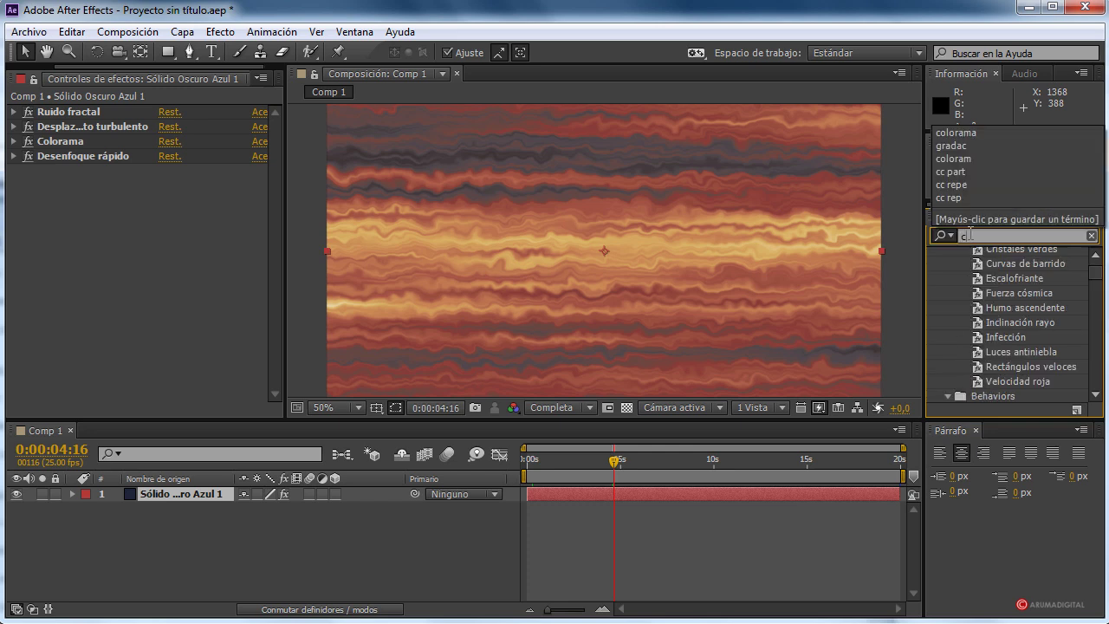
pyautogui.write(' s')
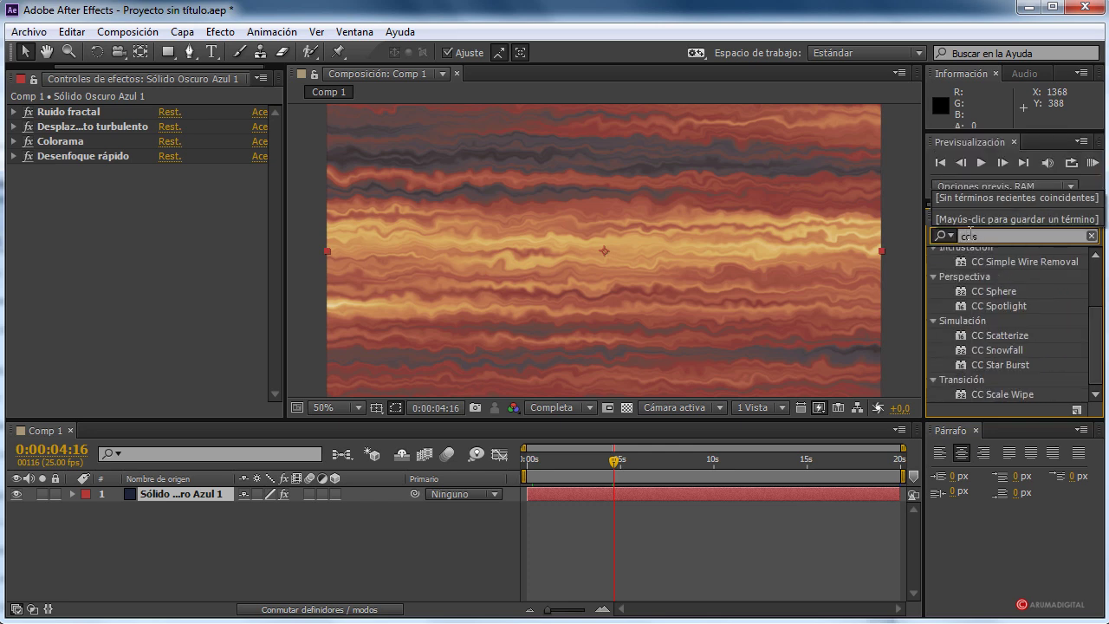
pyautogui.write('phere')
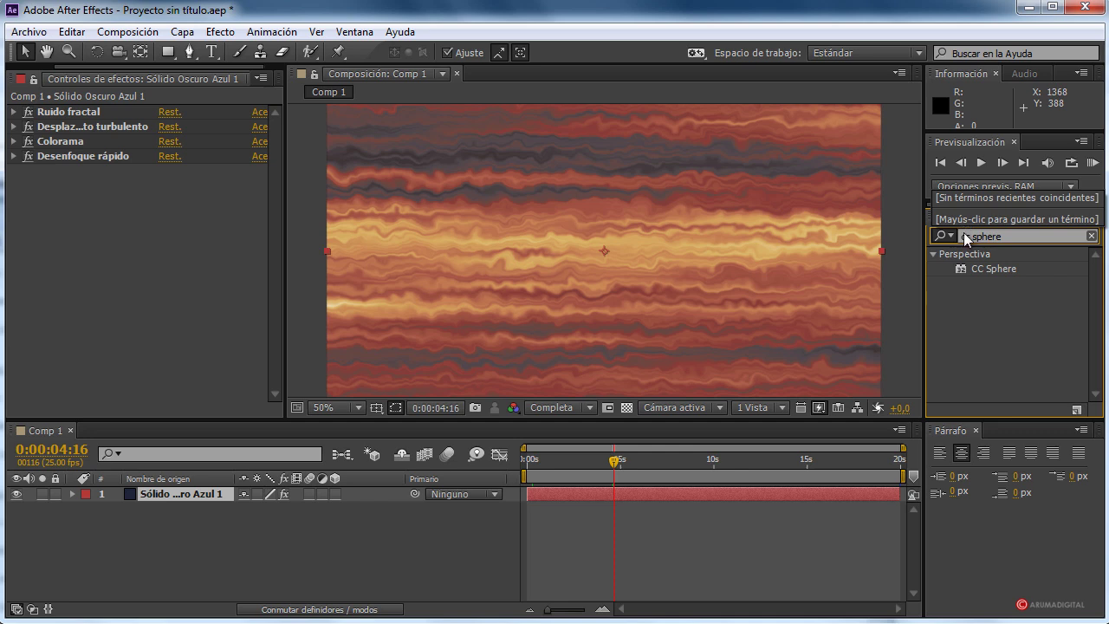
pyautogui.moveTo(1004, 268); pyautogui.dragTo(137, 227)
# Scrub through the composition to examine the banded texture's movement on the sphere up close.
pyautogui.press('.')
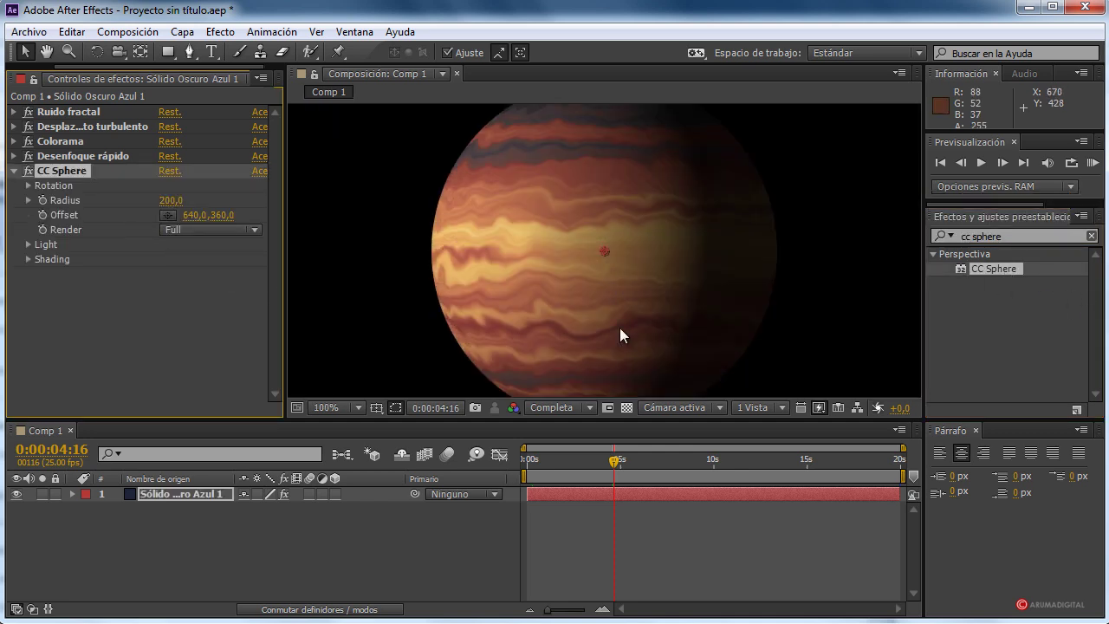
pyautogui.moveTo(614, 459); pyautogui.dragTo(795, 460)
pyautogui.press(',')
pyautogui.press('.')
pyautogui.moveTo(722, 460); pyautogui.dragTo(616, 460)
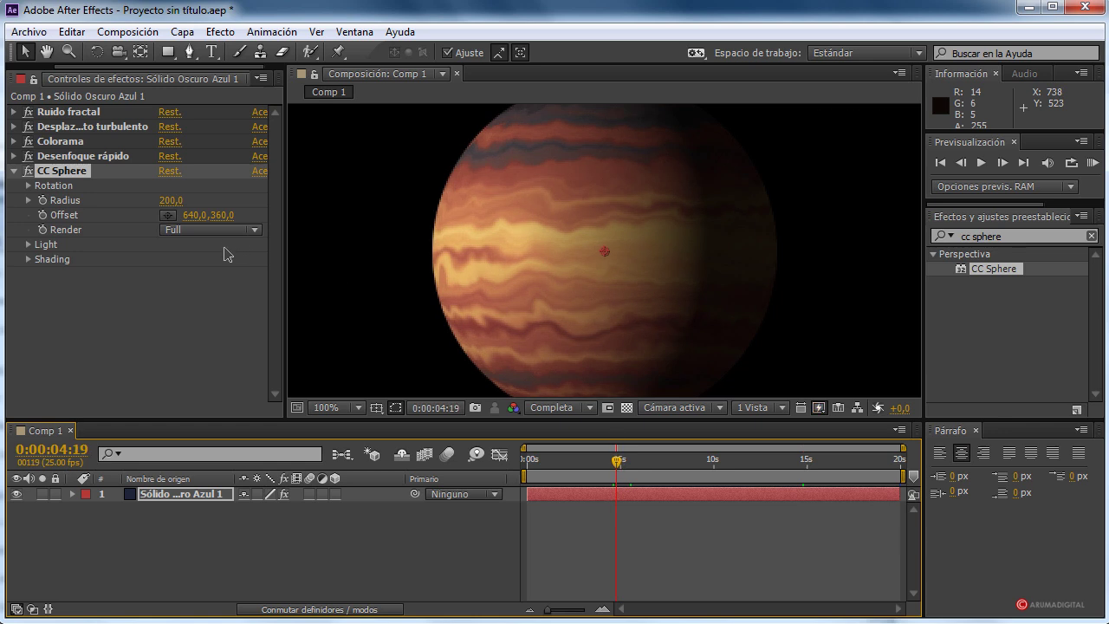
pyautogui.press('.')
pyautogui.press(',')
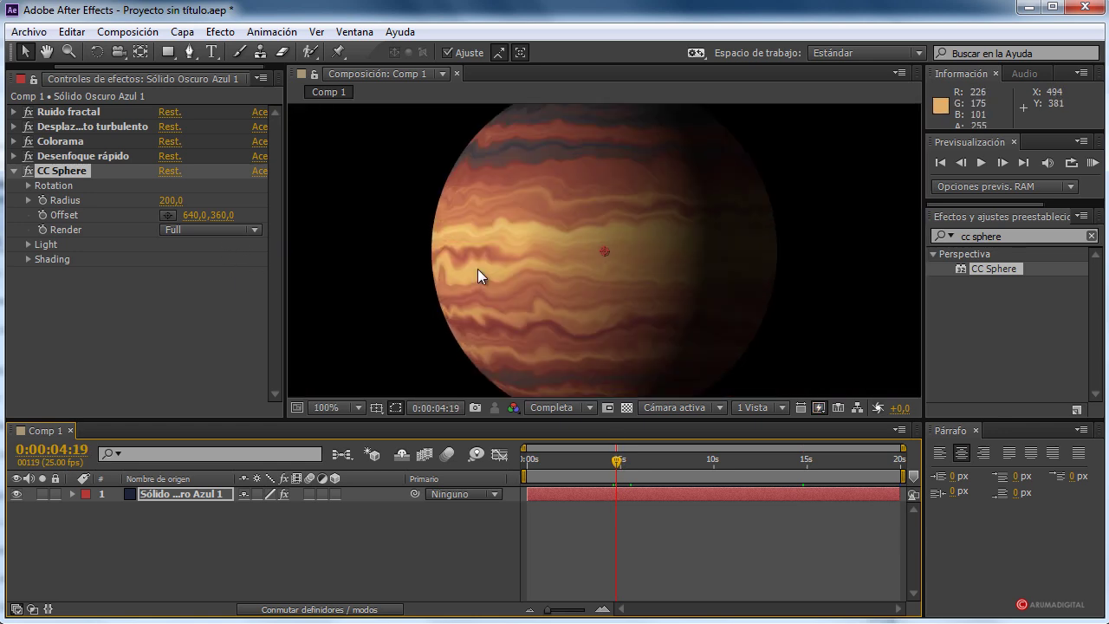
pyautogui.press(',')
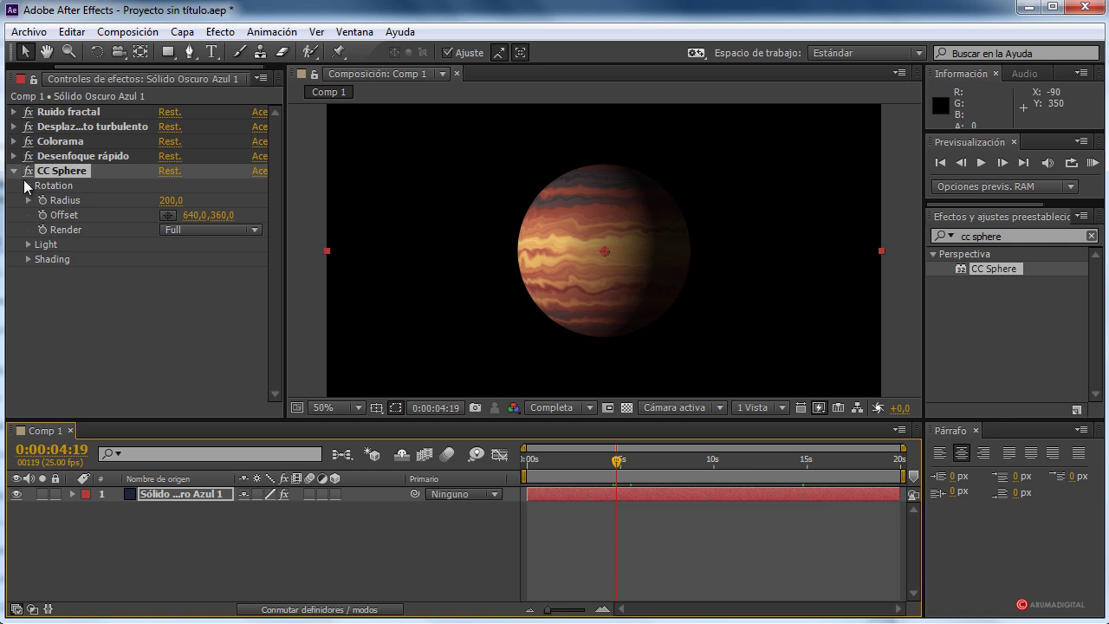
# Scrub to 0:00:05:07 and set CC Sphere's Rotation Y to -98°, checking how the sphere's texture turns.
pyautogui.moveTo(616, 462)
pyautogui.mouseDown()
pyautogui.moveTo(528, 462)
pyautogui.moveTo(626, 463)
pyautogui.mouseUp()
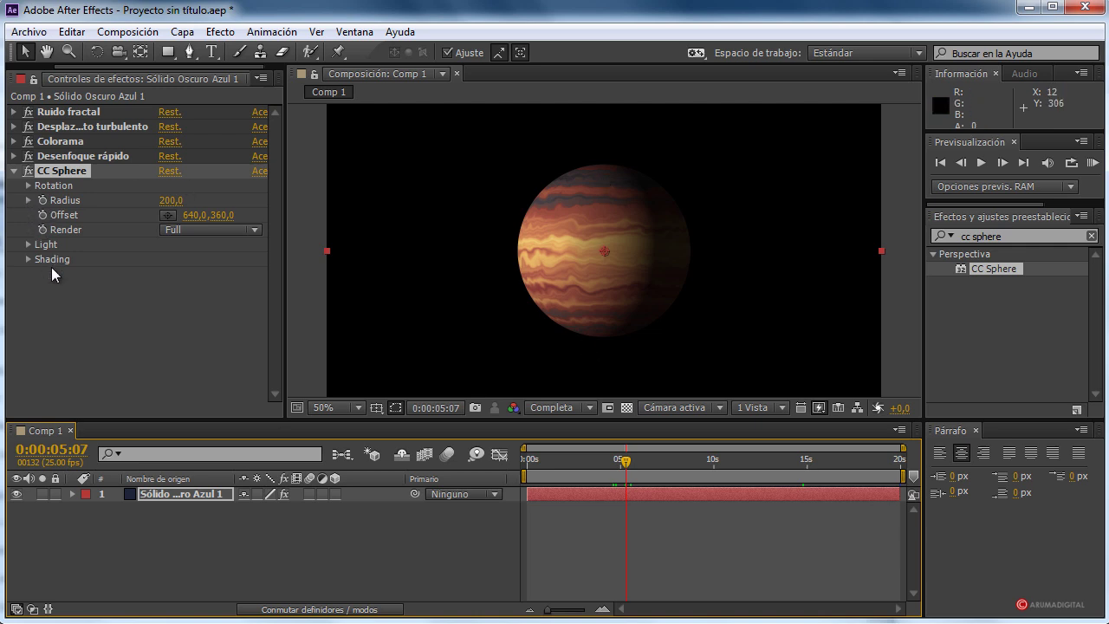
pyautogui.click(29, 185)
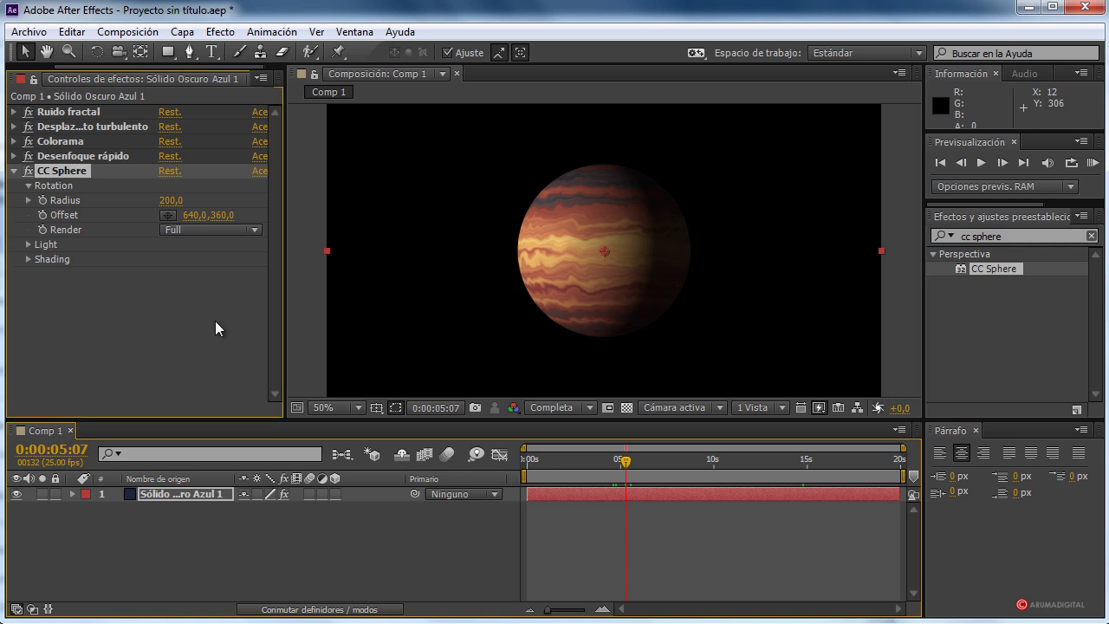
pyautogui.moveTo(176, 275); pyautogui.dragTo(190, 300)
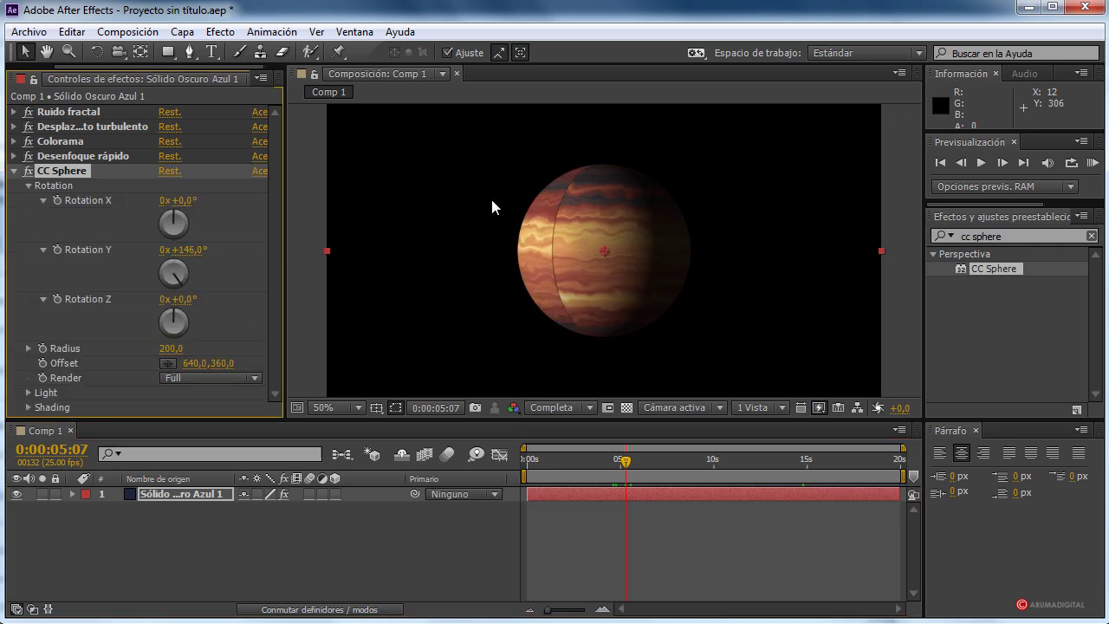
pyautogui.moveTo(184, 286); pyautogui.dragTo(132, 280)
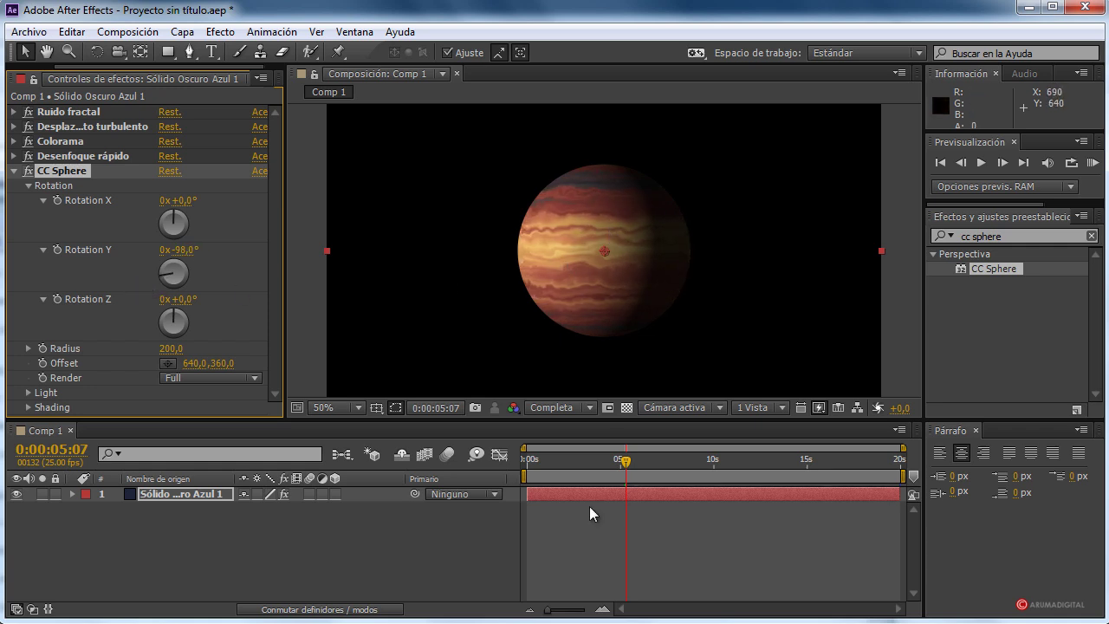
# Preview the motion, then keyframe CC Sphere's Rotation Y at -98° on 0:00:00:00 and at 109° on 0:00:19:24.
pyautogui.moveTo(619, 465); pyautogui.dragTo(524, 466)
pyautogui.press('space')
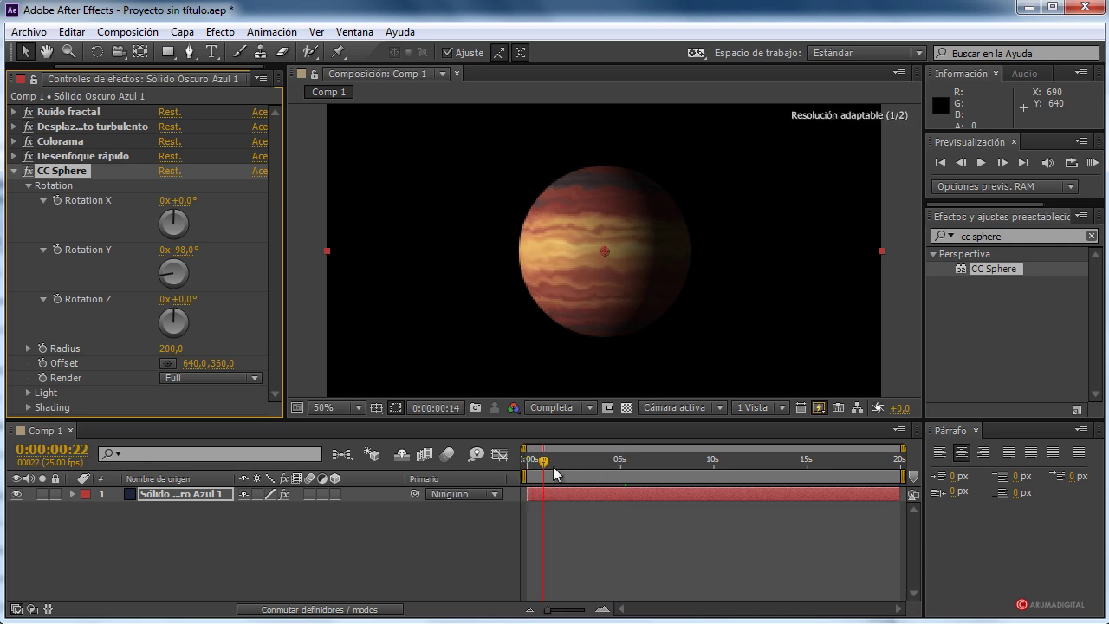
pyautogui.press('Home')
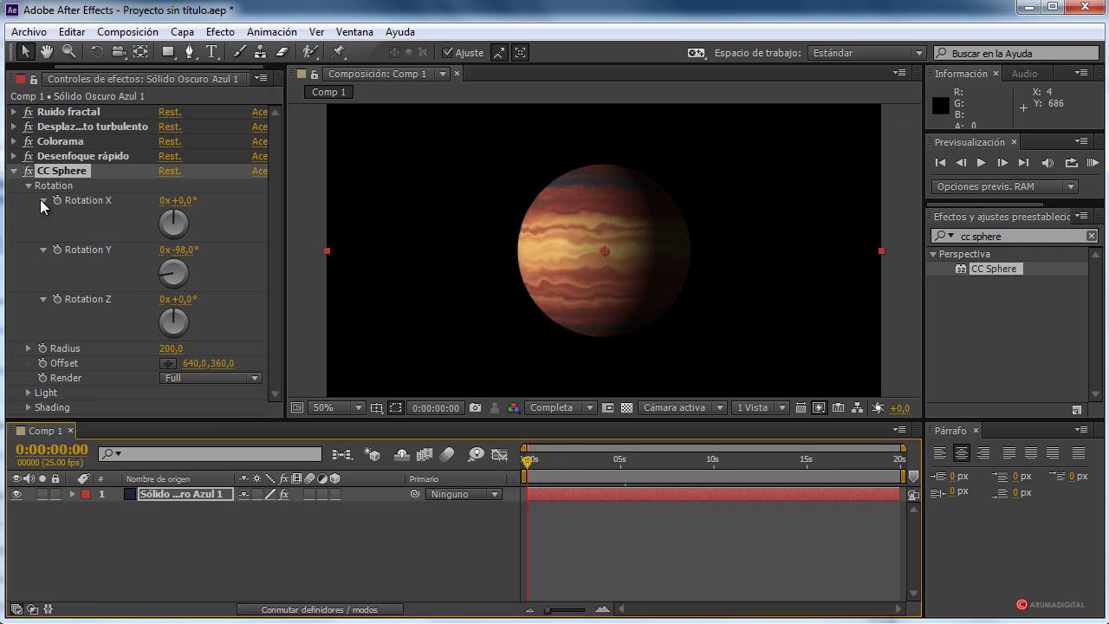
pyautogui.click(58, 250)
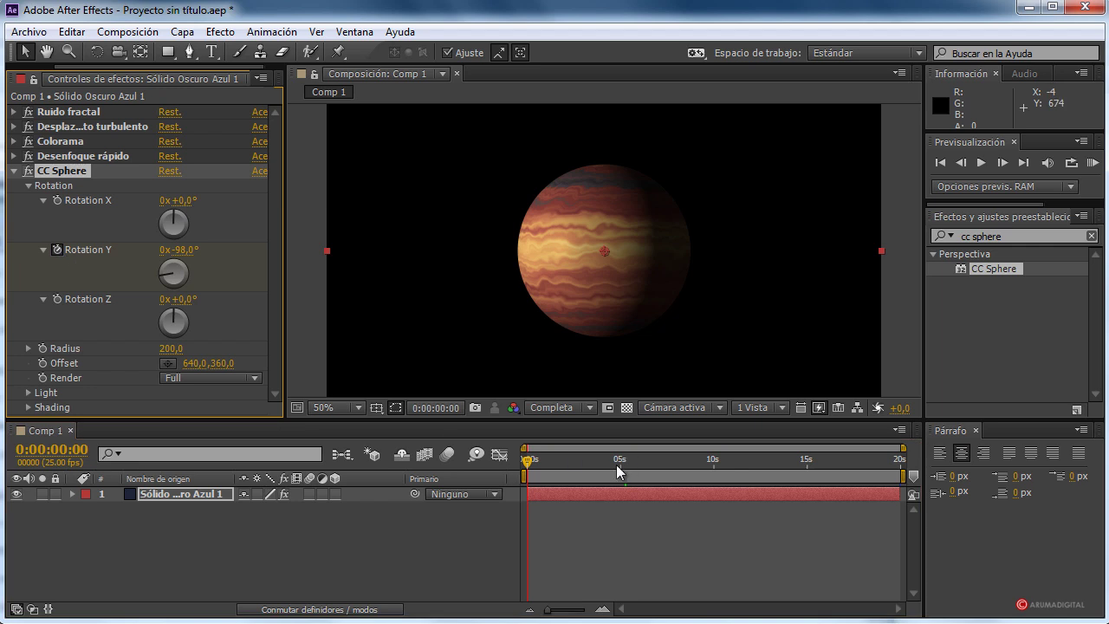
pyautogui.moveTo(531, 460); pyautogui.dragTo(904, 463)
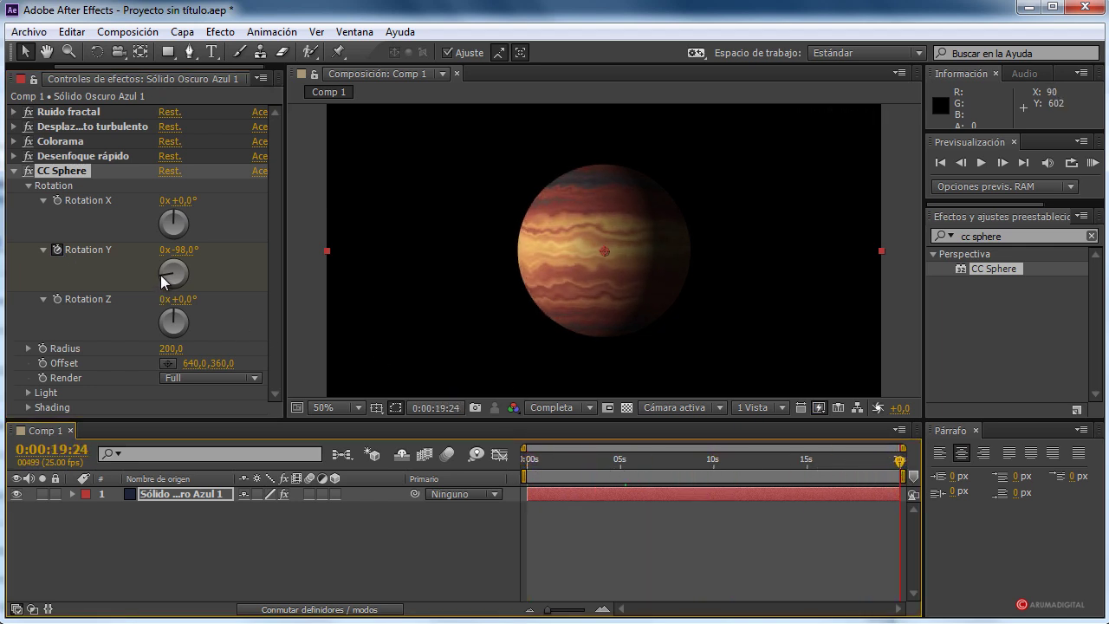
pyautogui.moveTo(163, 279); pyautogui.dragTo(193, 284)
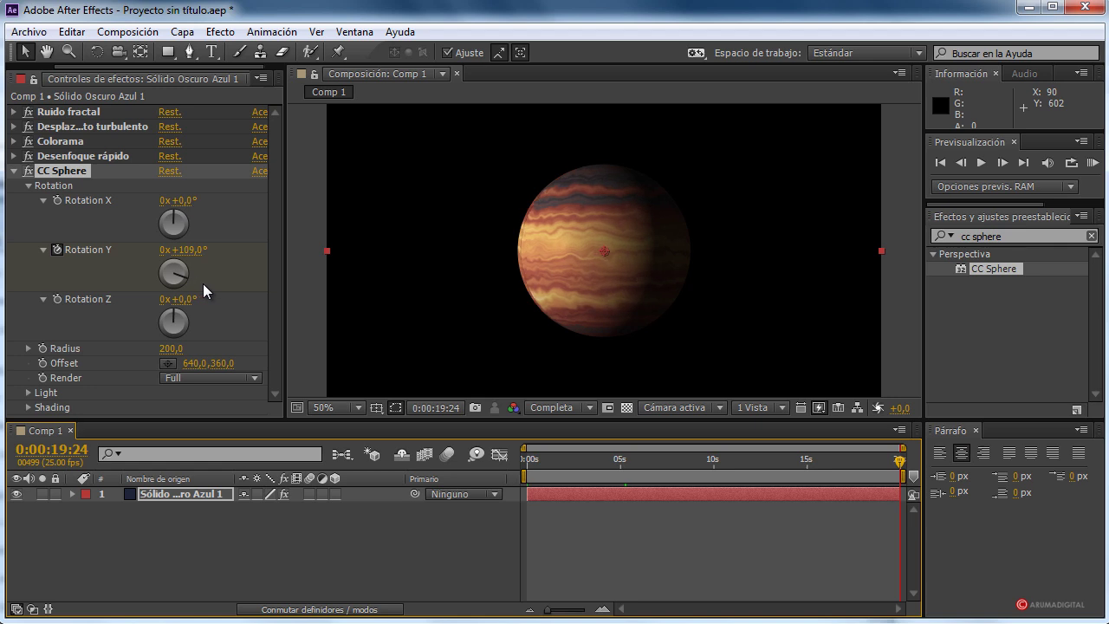
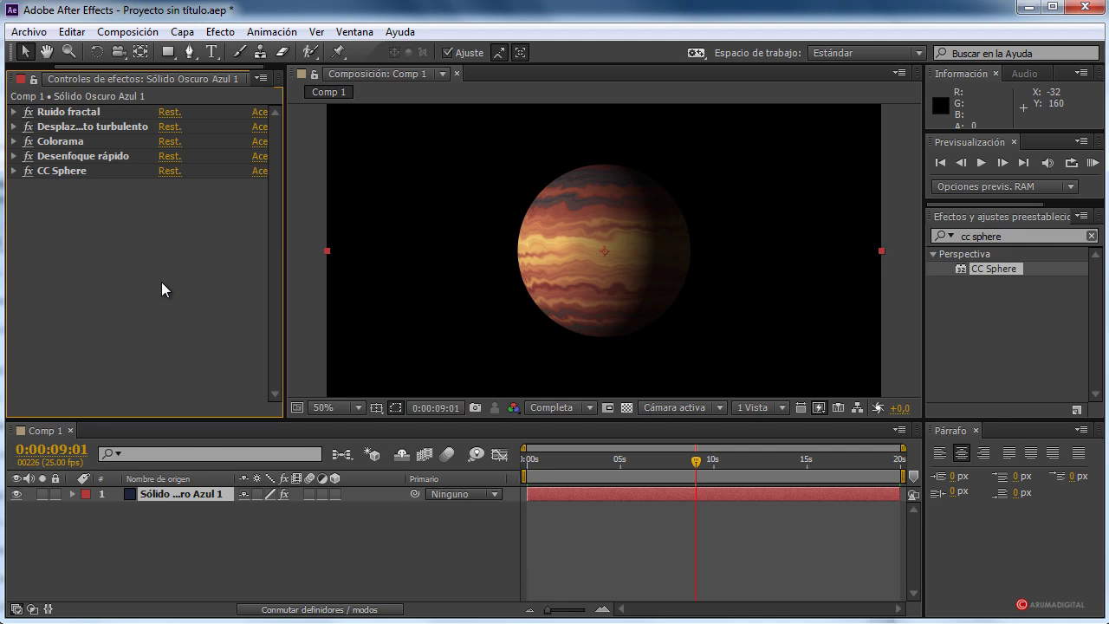
# Add a new 1280 x 720 px solid layer above the planet layer, keeping the default dark blue.
pyautogui.click(182, 31)
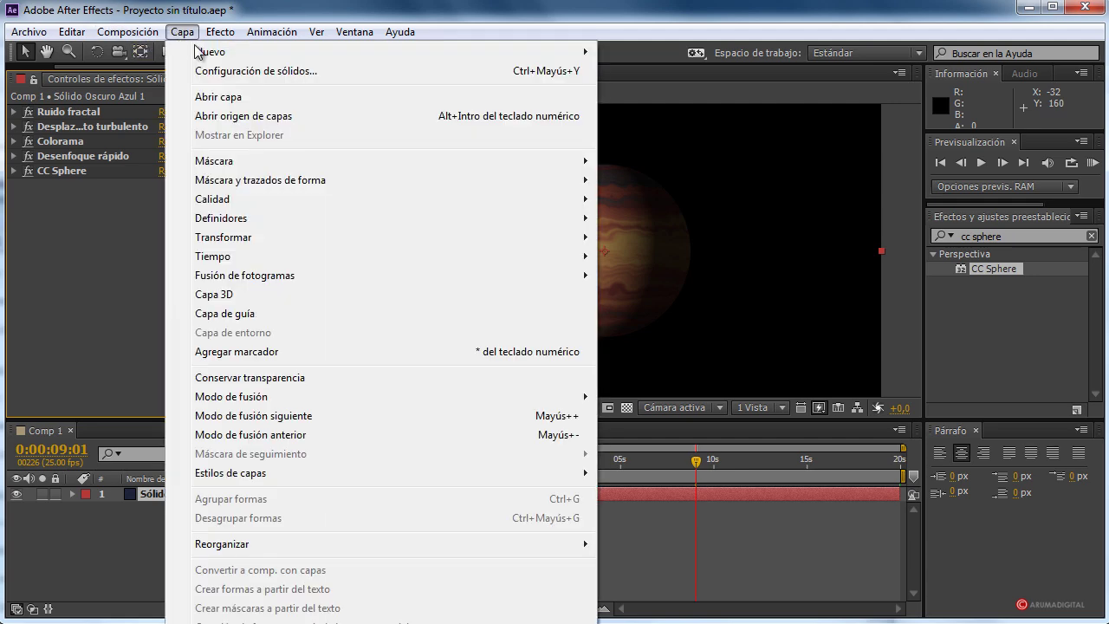
pyautogui.moveTo(209, 52)
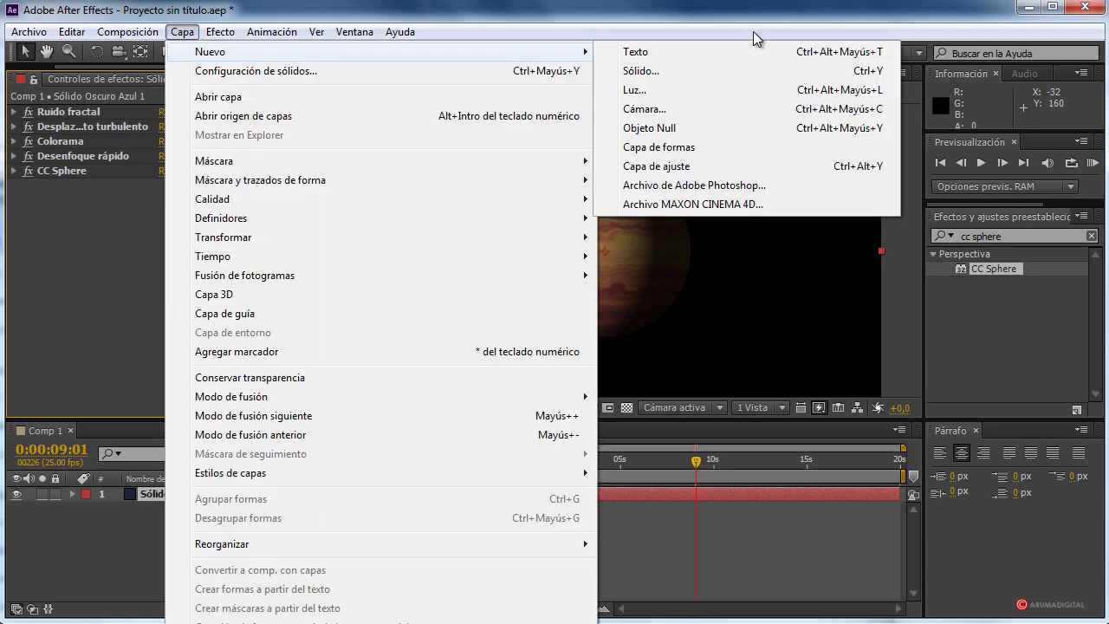
pyautogui.click(641, 71)
pyautogui.click(653, 471)
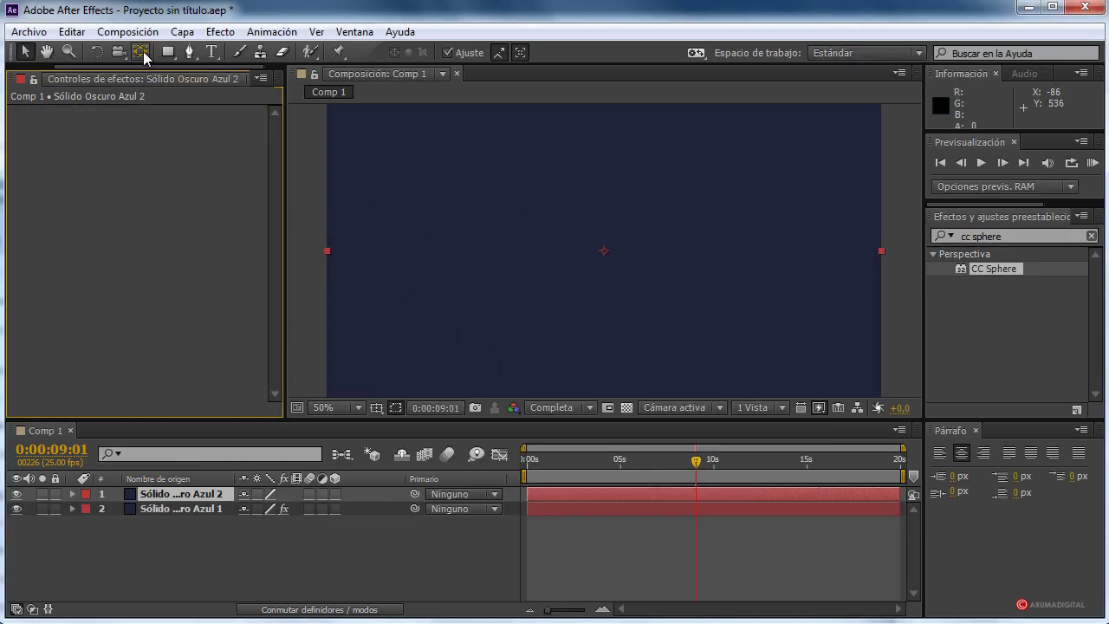
# Draw a circular mask slightly larger than the planet on the new solid and center the masked layer over the planet.
pyautogui.moveTo(170, 59); pyautogui.dragTo(229, 90)
pyautogui.moveTo(506, 167); pyautogui.dragTo(703, 343)
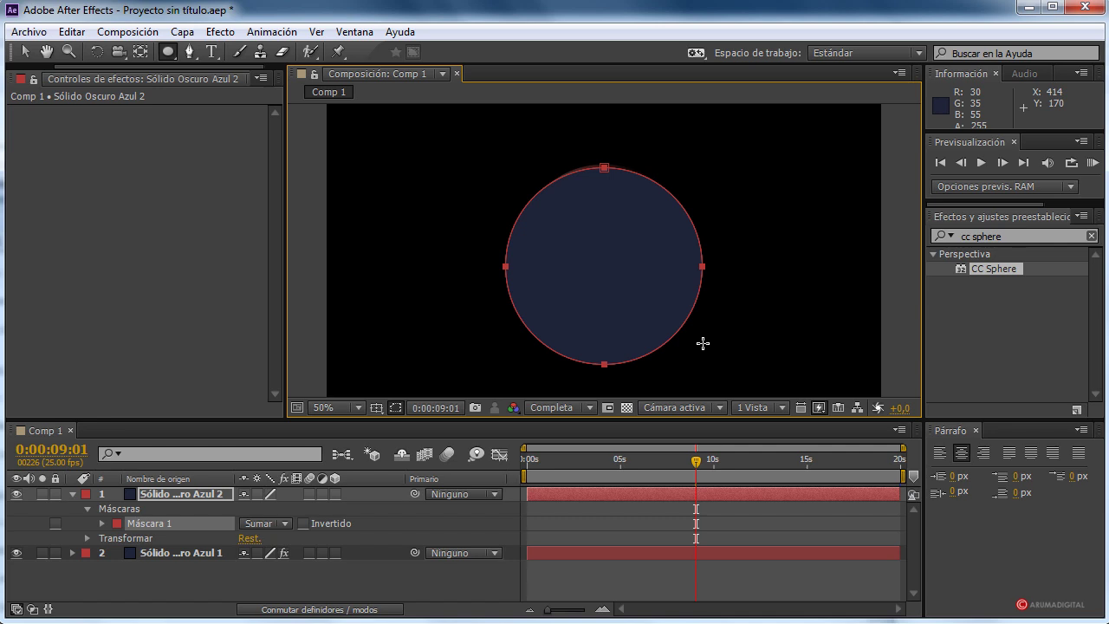
pyautogui.moveTo(702, 343); pyautogui.dragTo(703, 342)
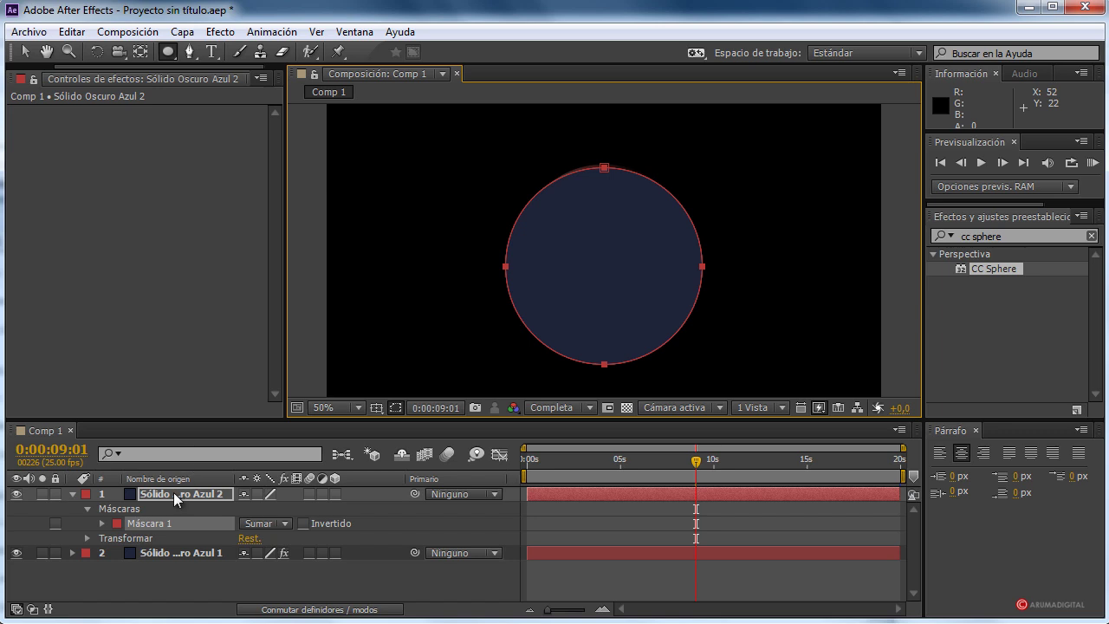
pyautogui.click(173, 493)
pyautogui.click(27, 50)
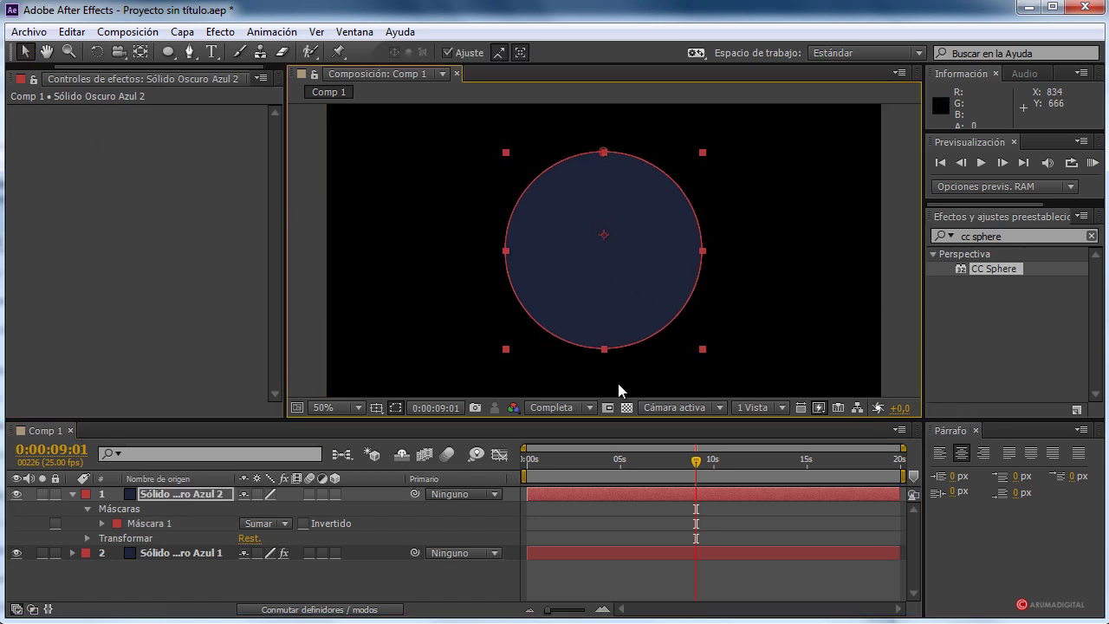
pyautogui.click(314, 239)
pyautogui.click(616, 267)
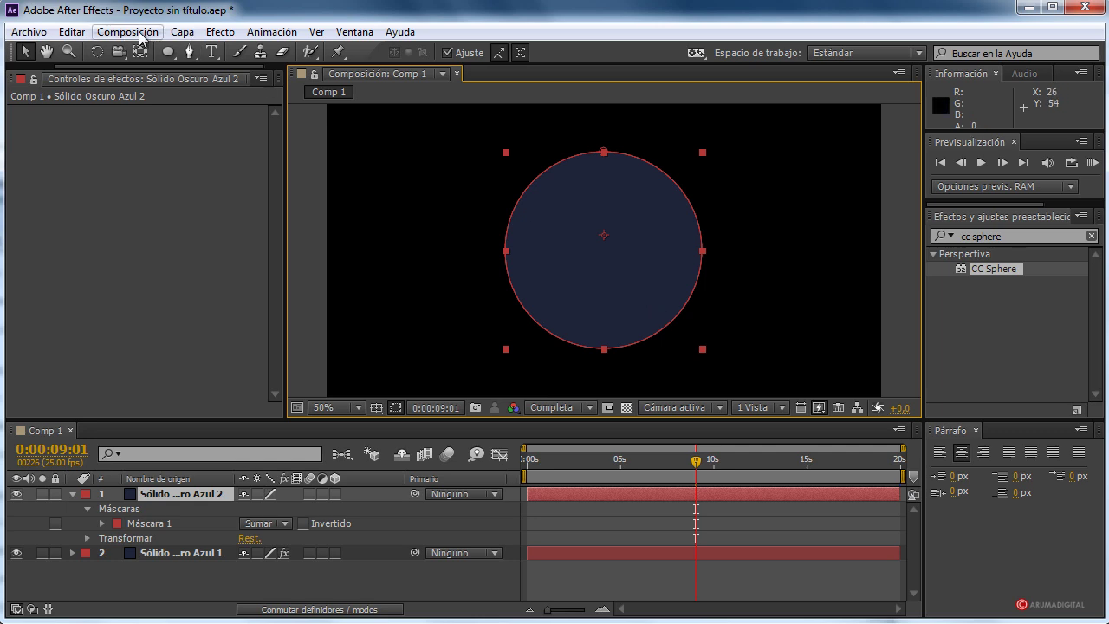
pyautogui.click(113, 35)
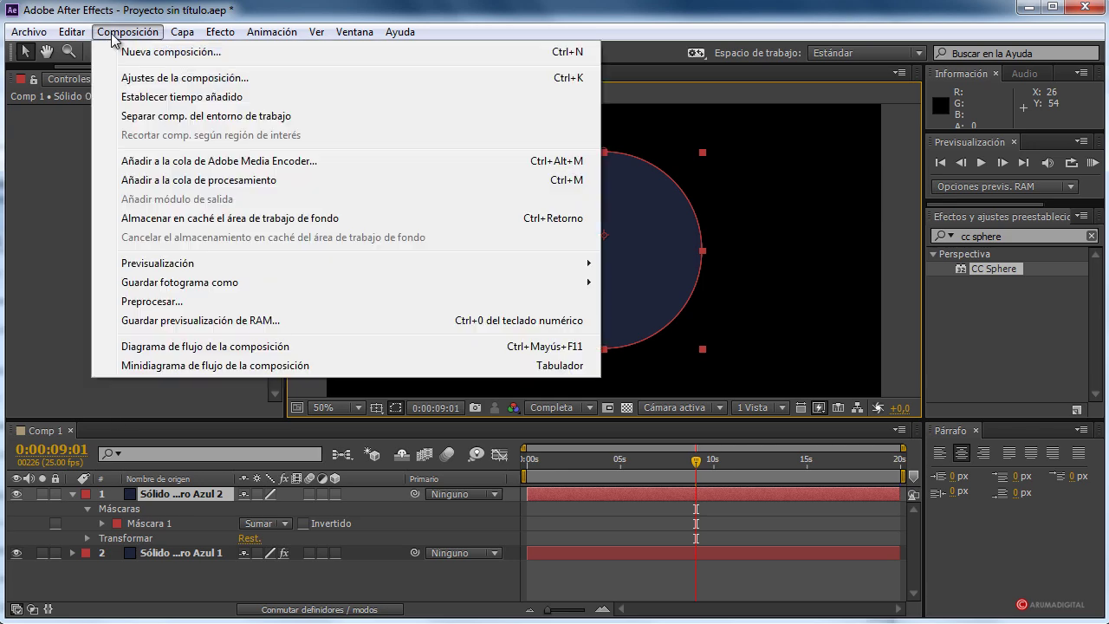
pyautogui.click(91, 157)
pyautogui.click(72, 32)
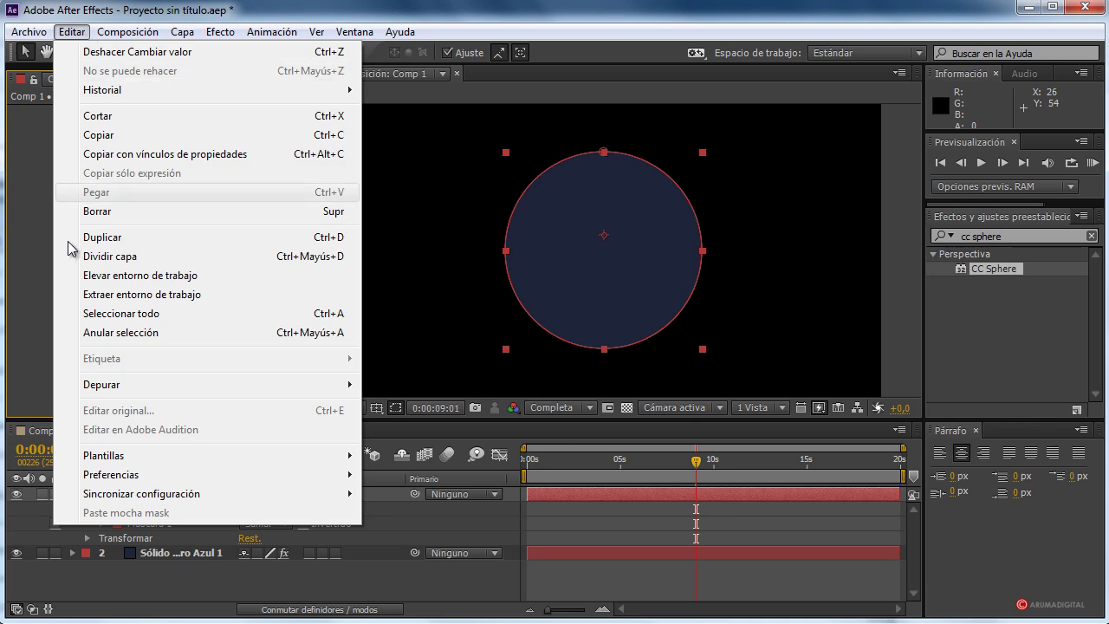
pyautogui.click(74, 32)
pyautogui.click(136, 37)
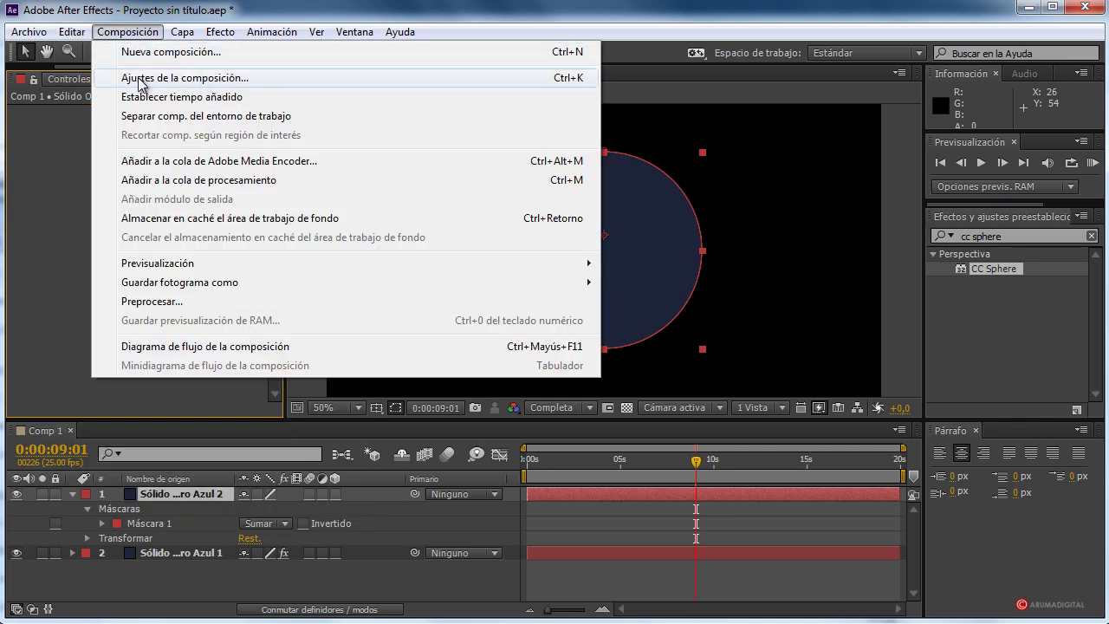
pyautogui.click(169, 496)
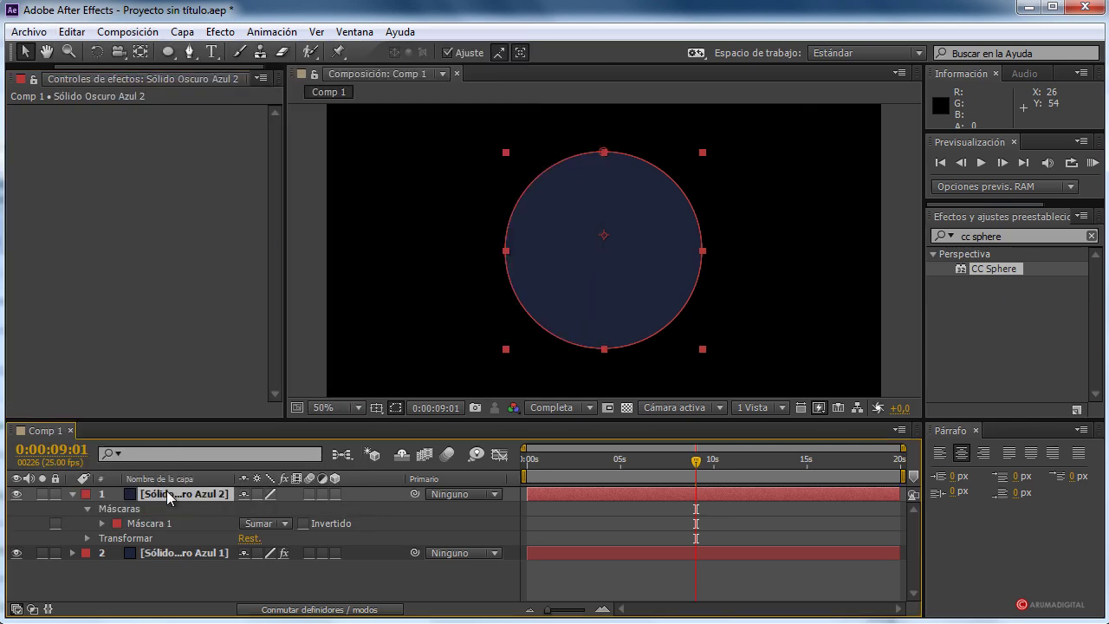
pyautogui.click(173, 386)
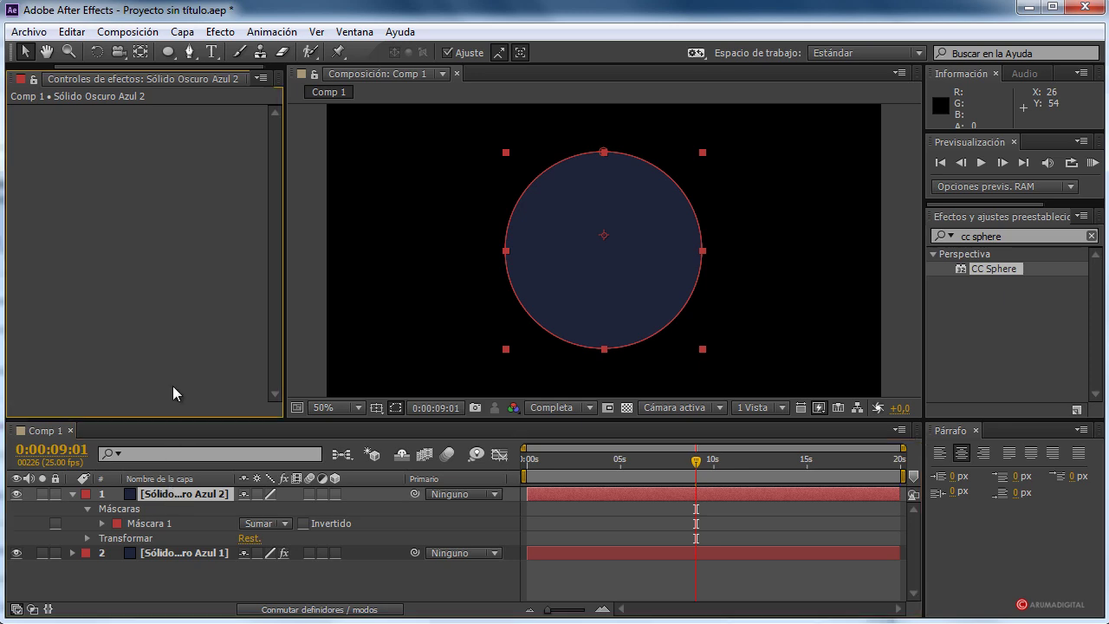
# Change the masked solid's color to red AF2226 in its solid settings.
pyautogui.click(182, 32)
pyautogui.click(216, 69)
pyautogui.moveTo(504, 133); pyautogui.dragTo(877, 134)
pyautogui.click(912, 405)
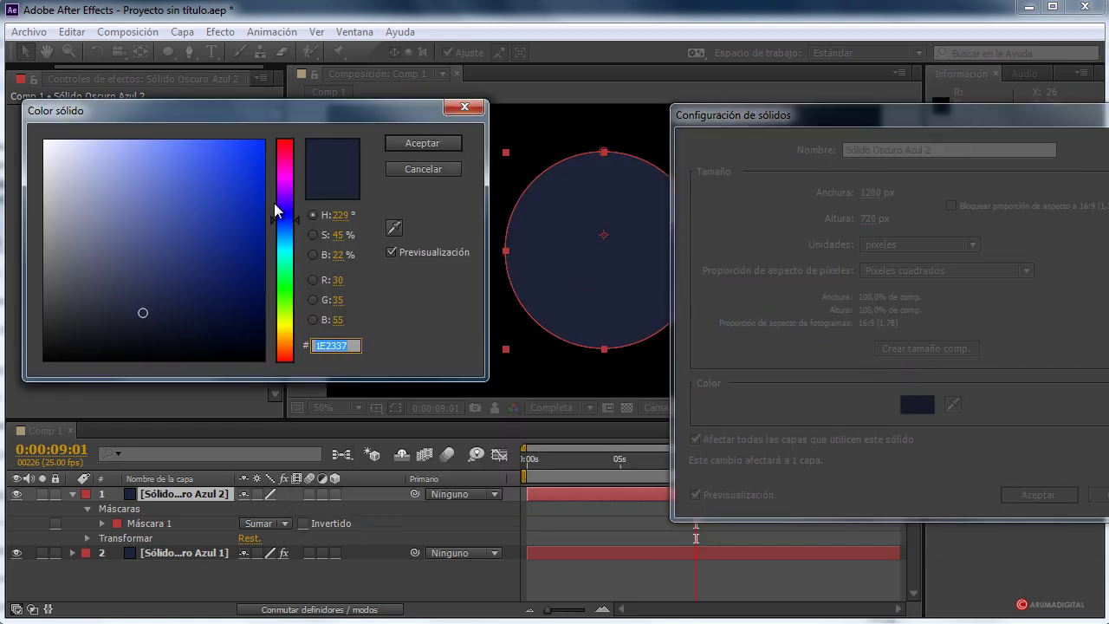
pyautogui.moveTo(277, 210); pyautogui.dragTo(284, 139)
pyautogui.click(243, 226)
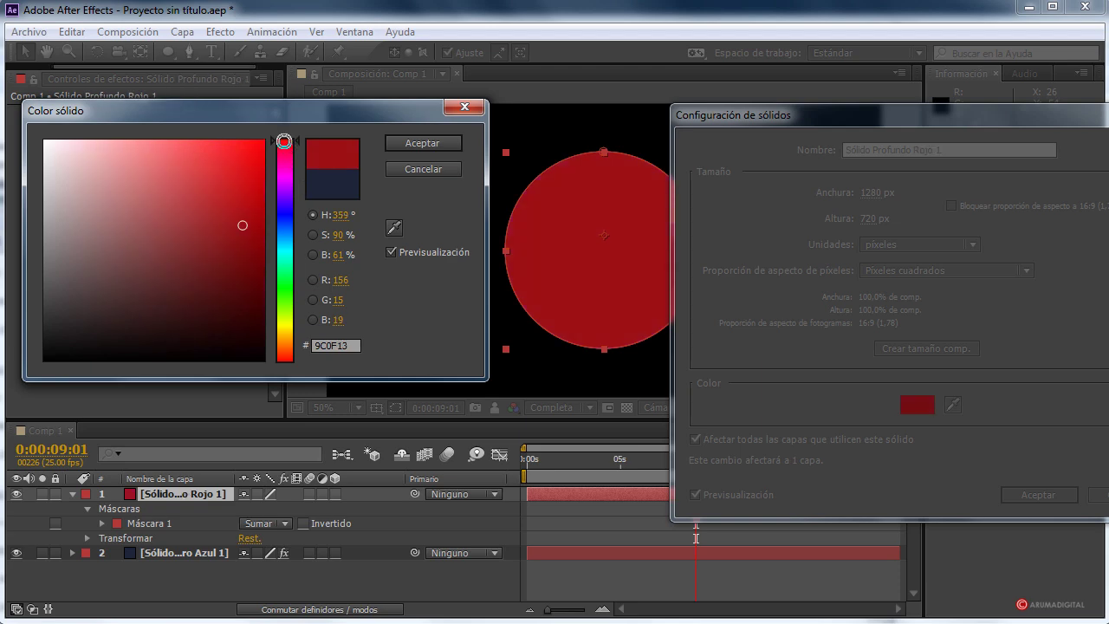
pyautogui.moveTo(242, 226); pyautogui.dragTo(227, 211)
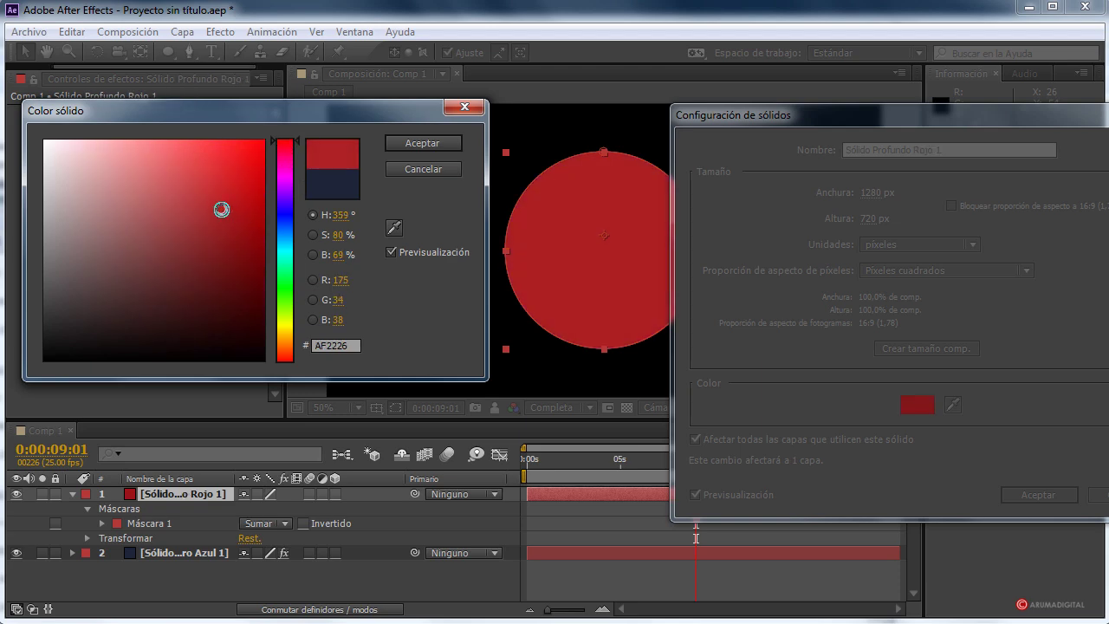
pyautogui.click(455, 143)
pyautogui.moveTo(944, 117); pyautogui.dragTo(575, 106)
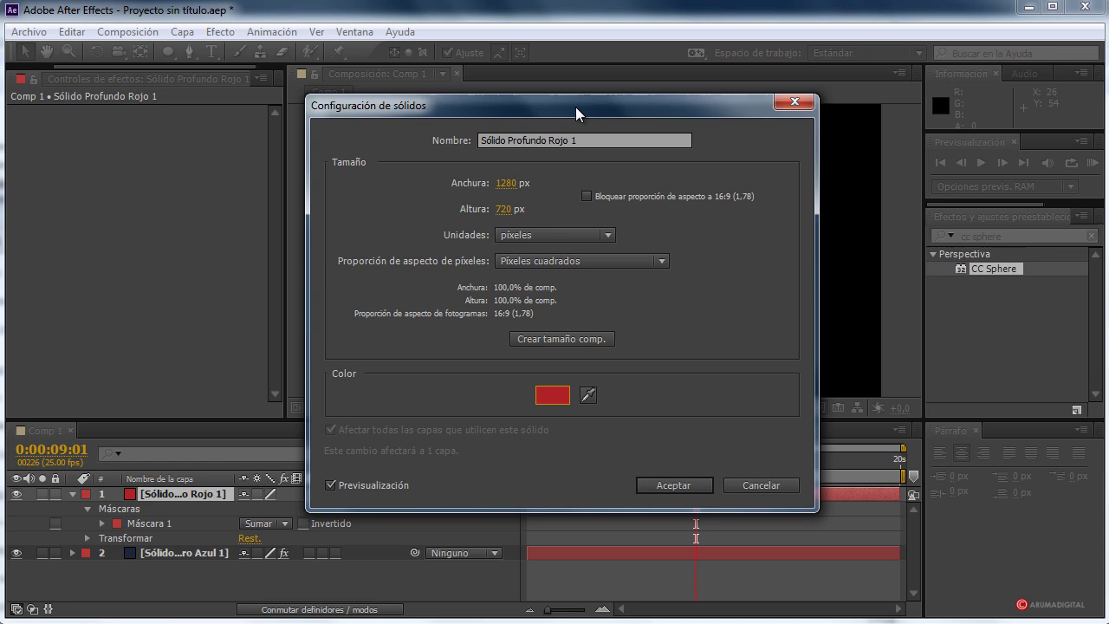
pyautogui.click(687, 481)
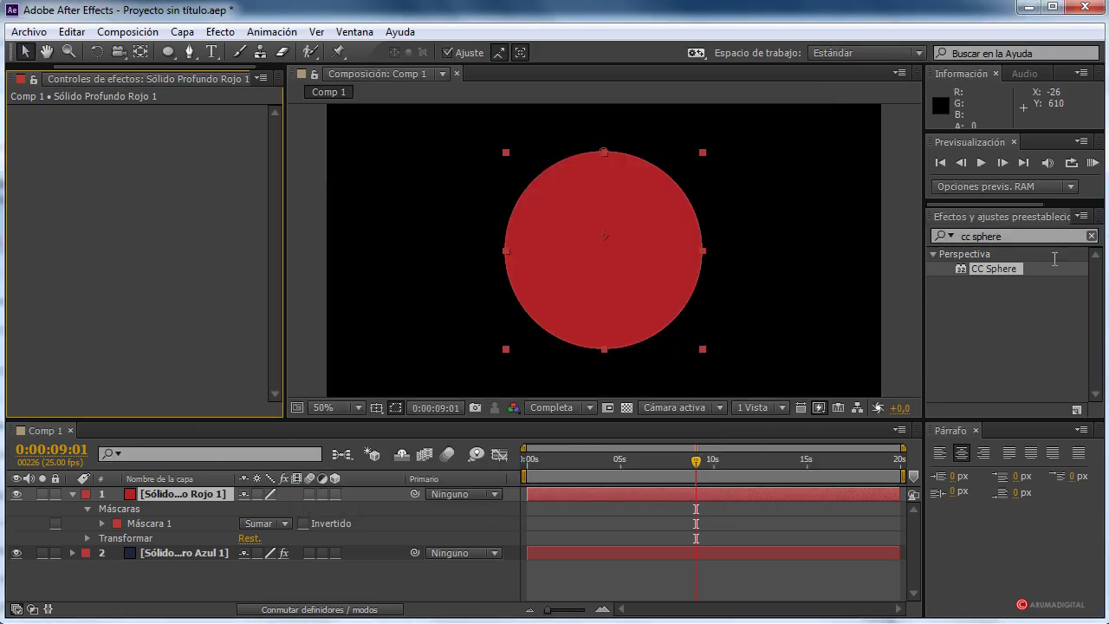
# Search the effects for "desen", try Desenfoque radial on the red solid, undo it and apply Desenfoque rápido instead.
pyautogui.click(1036, 240)
pyautogui.write('desen')
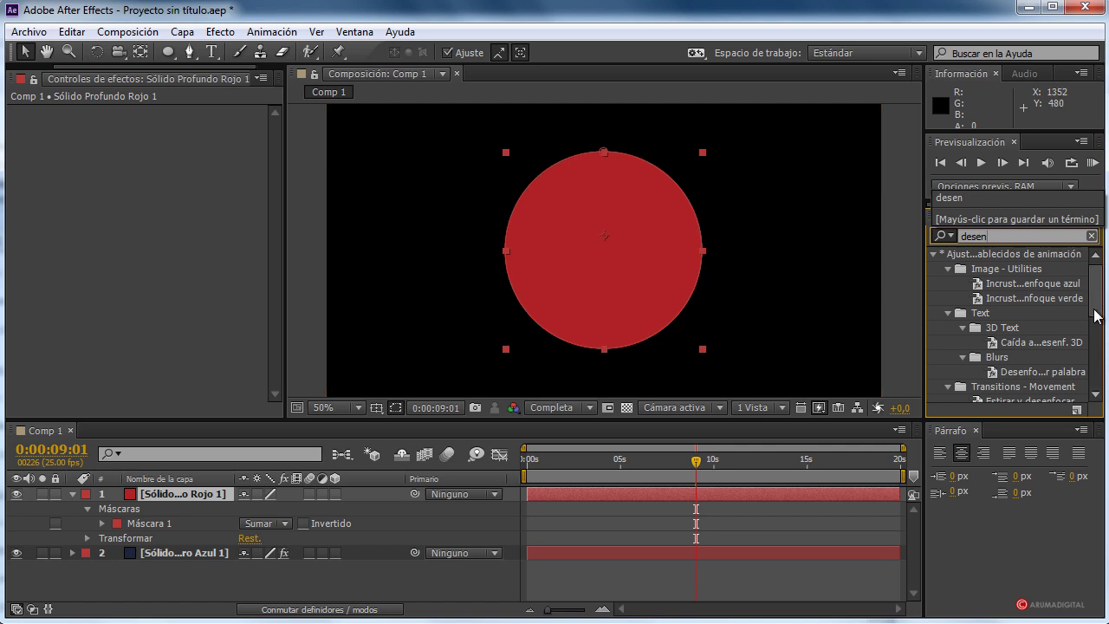
pyautogui.scroll(-6, 1048, 391)
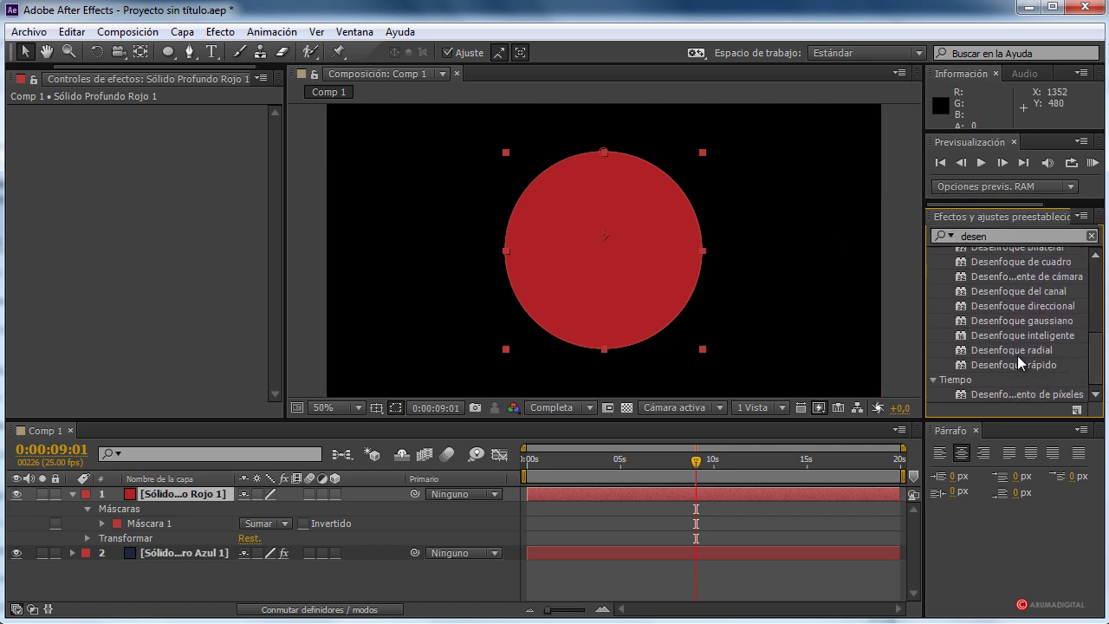
pyautogui.moveTo(1023, 352); pyautogui.dragTo(181, 495)
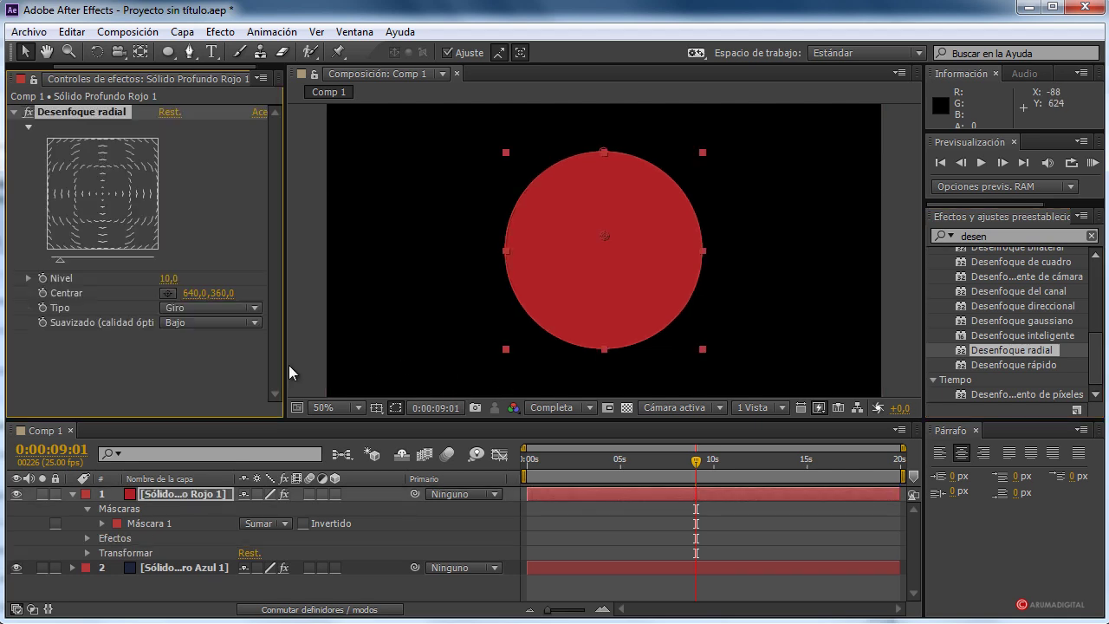
pyautogui.hotkey('ctrl', 'z')
pyautogui.moveTo(1012, 367); pyautogui.dragTo(171, 494)
# Set Desenfoque rápido's Difuminación to 16,0 on the red solid and deselect the layer to check its soft edge.
pyautogui.moveTo(165, 127); pyautogui.dragTo(203, 139)
pyautogui.click(295, 170)
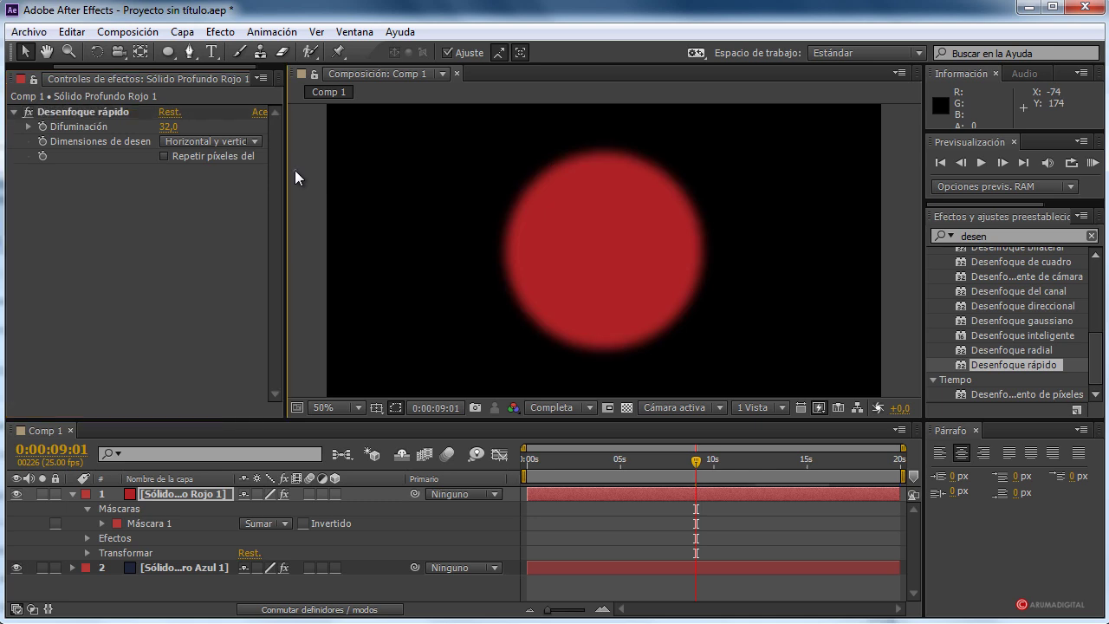
pyautogui.moveTo(179, 128); pyautogui.dragTo(165, 130)
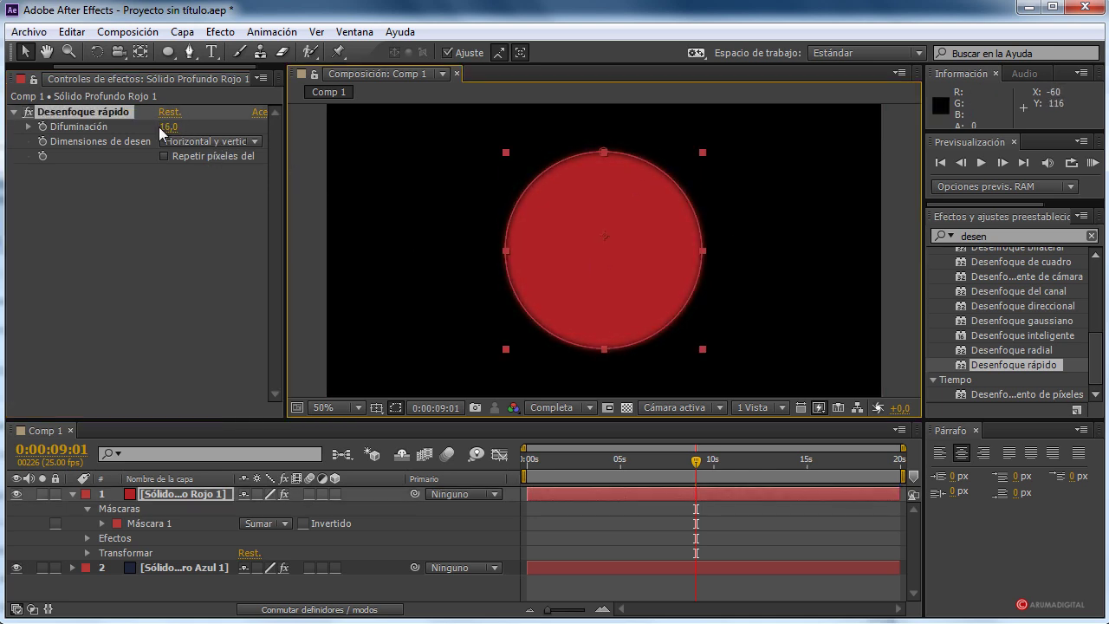
pyautogui.click(295, 191)
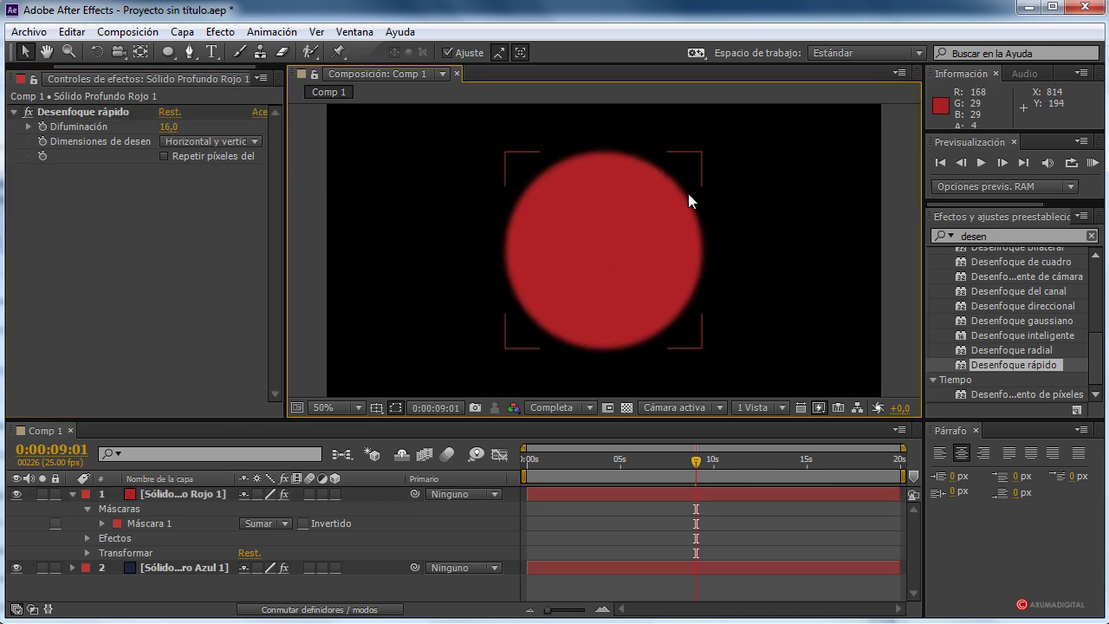
# Reveal the red solid's Opacidad and lower it to 17%.
pyautogui.click(169, 496)
pyautogui.press('t')
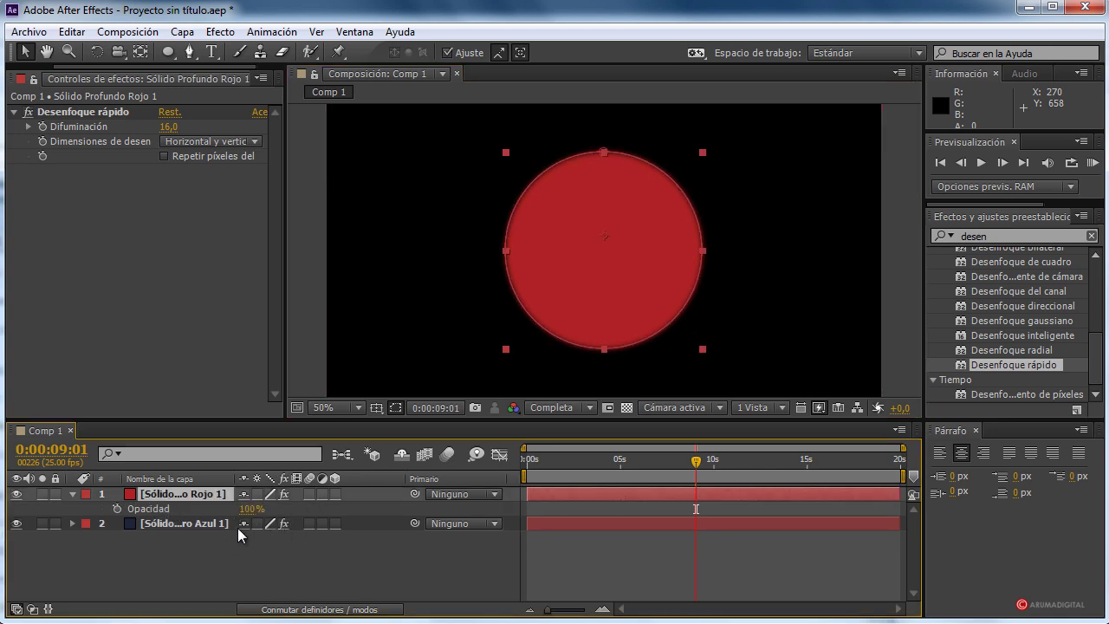
pyautogui.moveTo(250, 509); pyautogui.dragTo(164, 508)
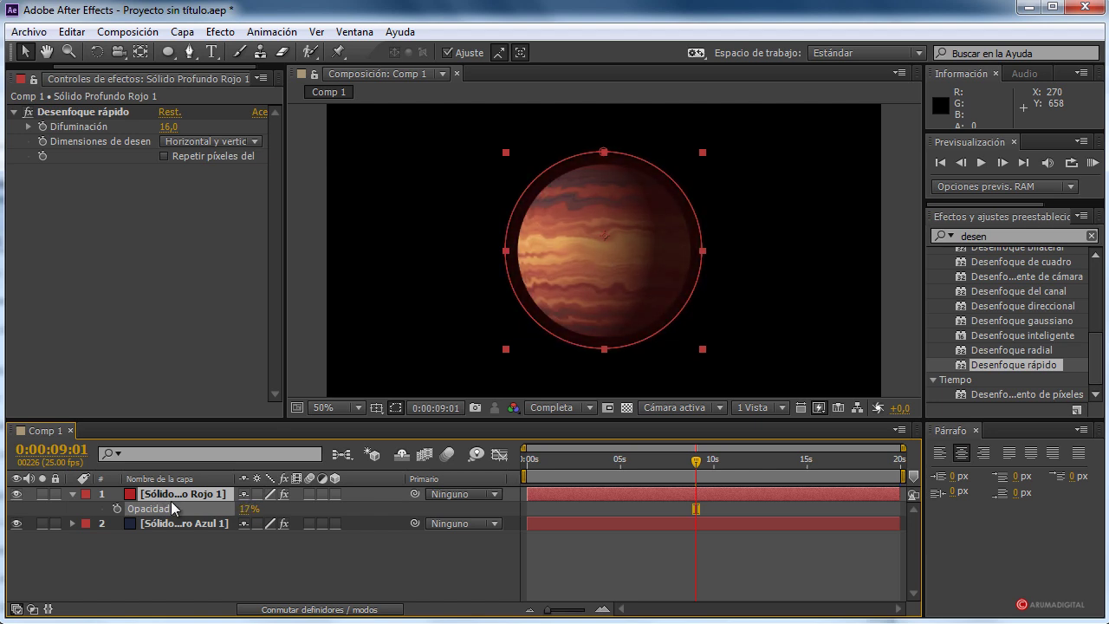
# Check the red atmosphere's edge, then reduce the red solid's Escala to 94,0%.
pyautogui.click(311, 297)
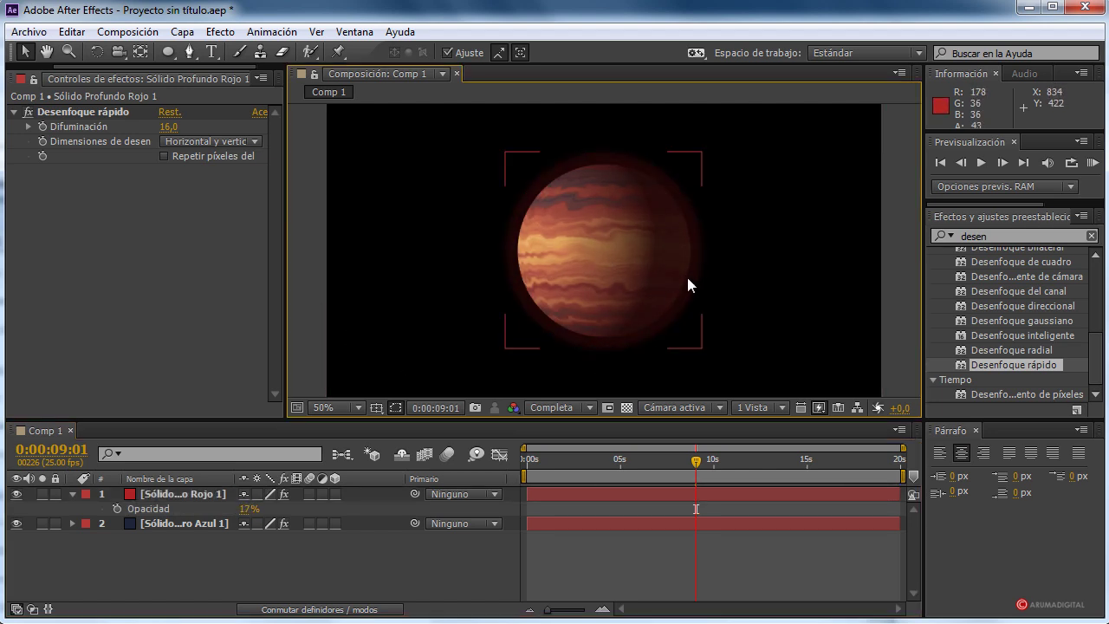
pyautogui.press('.')
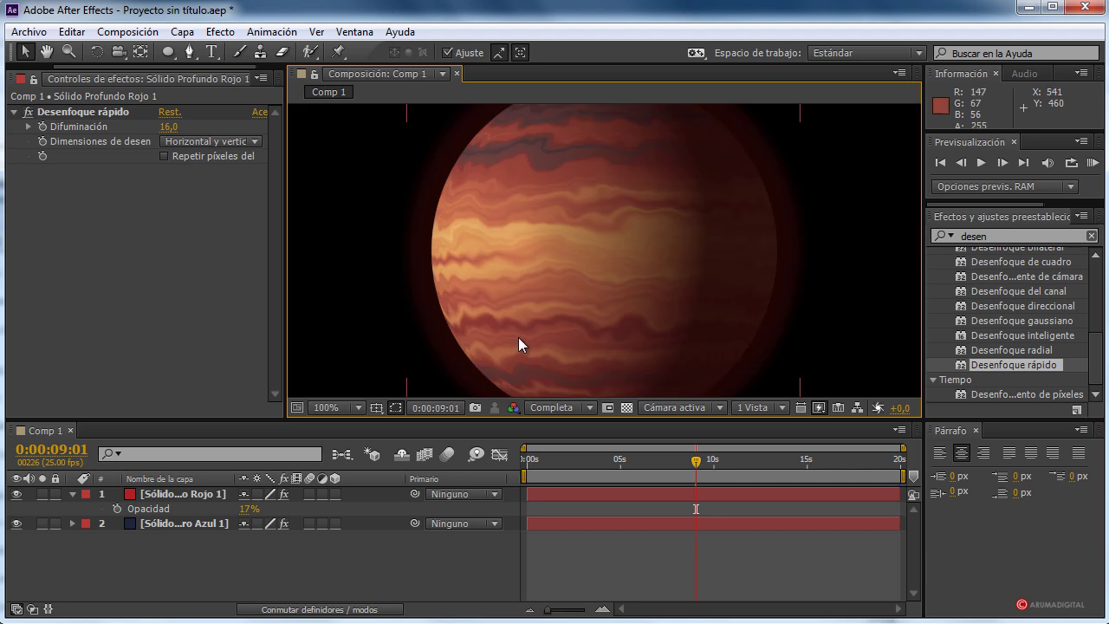
pyautogui.click(167, 496)
pyautogui.press(',')
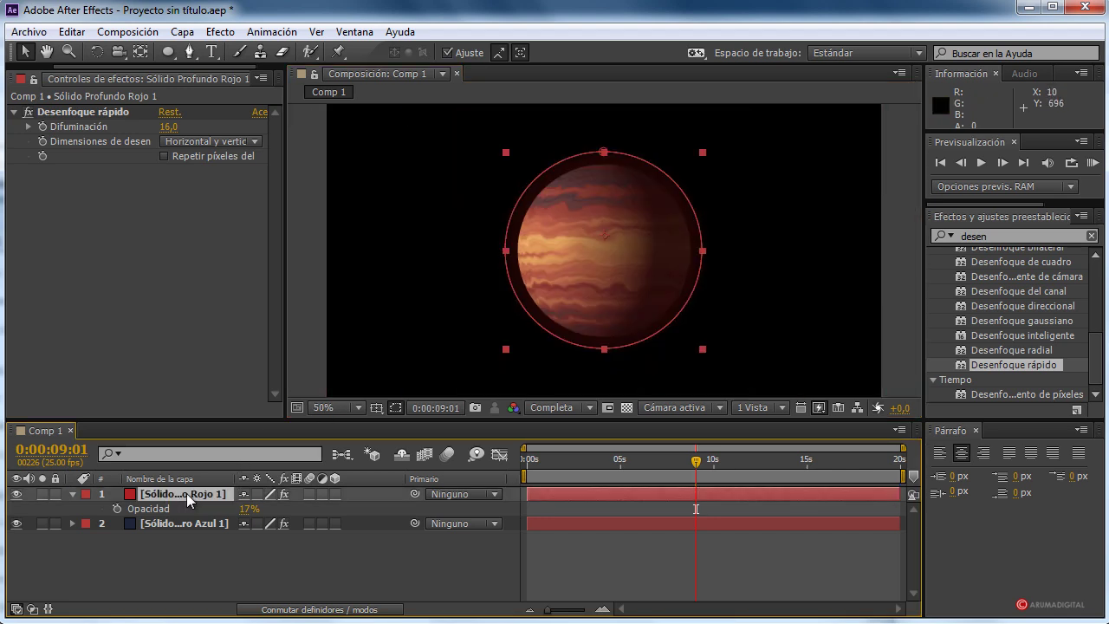
pyautogui.press('t')
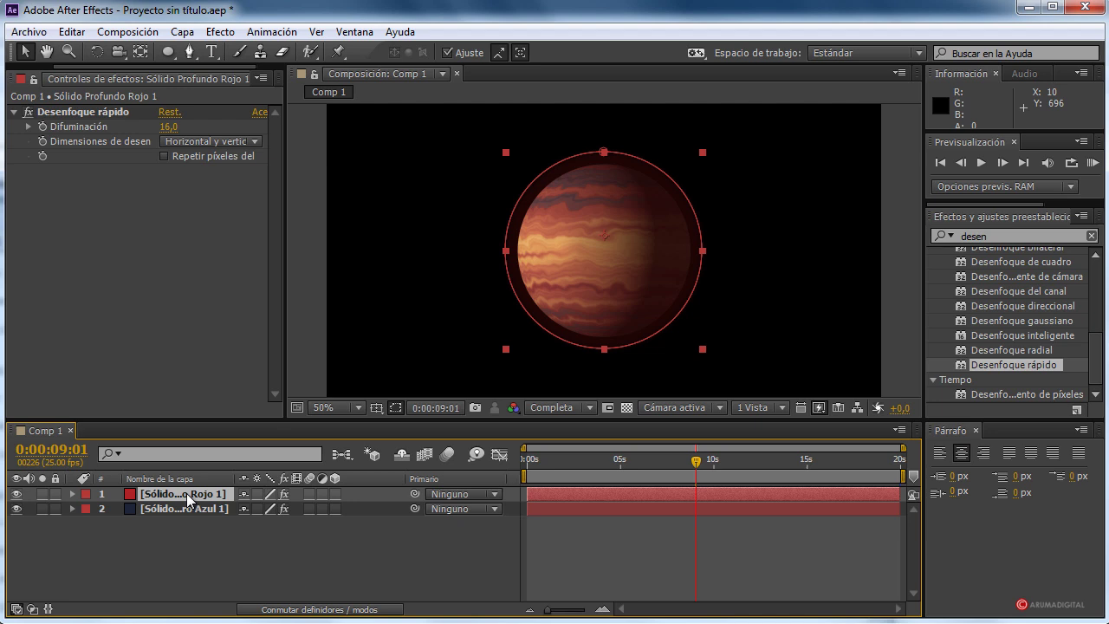
pyautogui.press('s')
pyautogui.moveTo(270, 508); pyautogui.dragTo(263, 508)
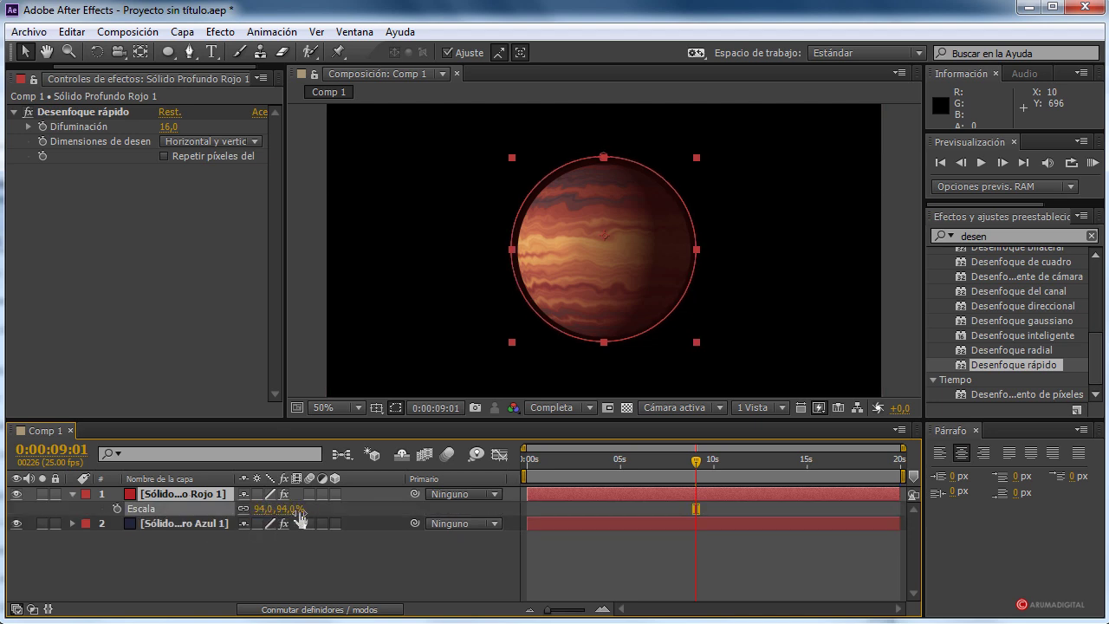
# Set the red solid's Posición to 639,0, 327,0 so the atmosphere is centred on the planet.
pyautogui.click(202, 494)
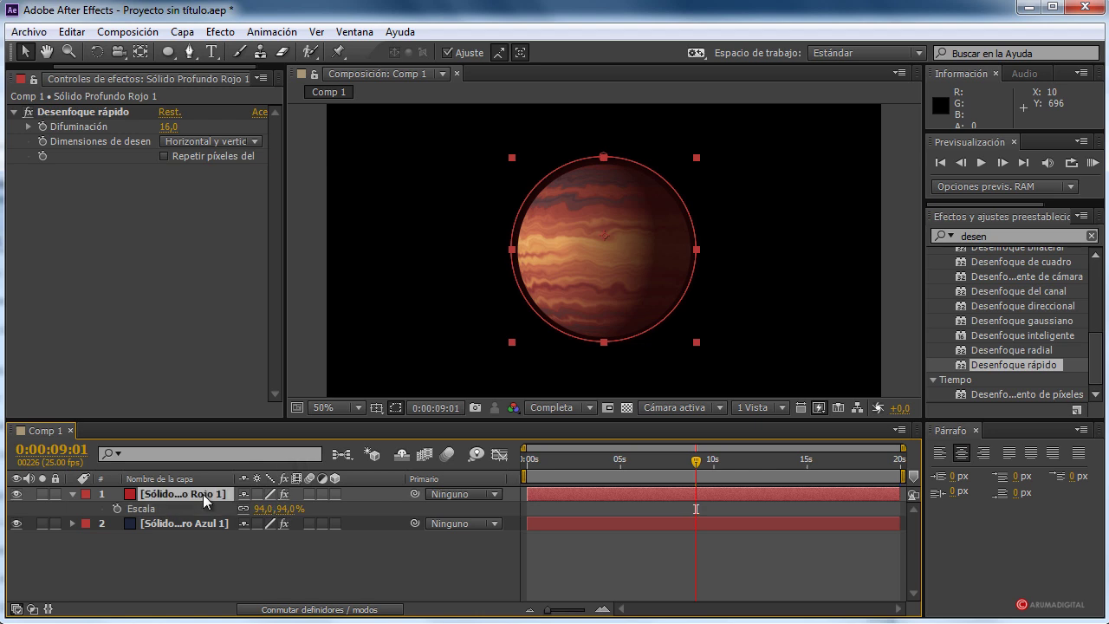
pyautogui.press('p')
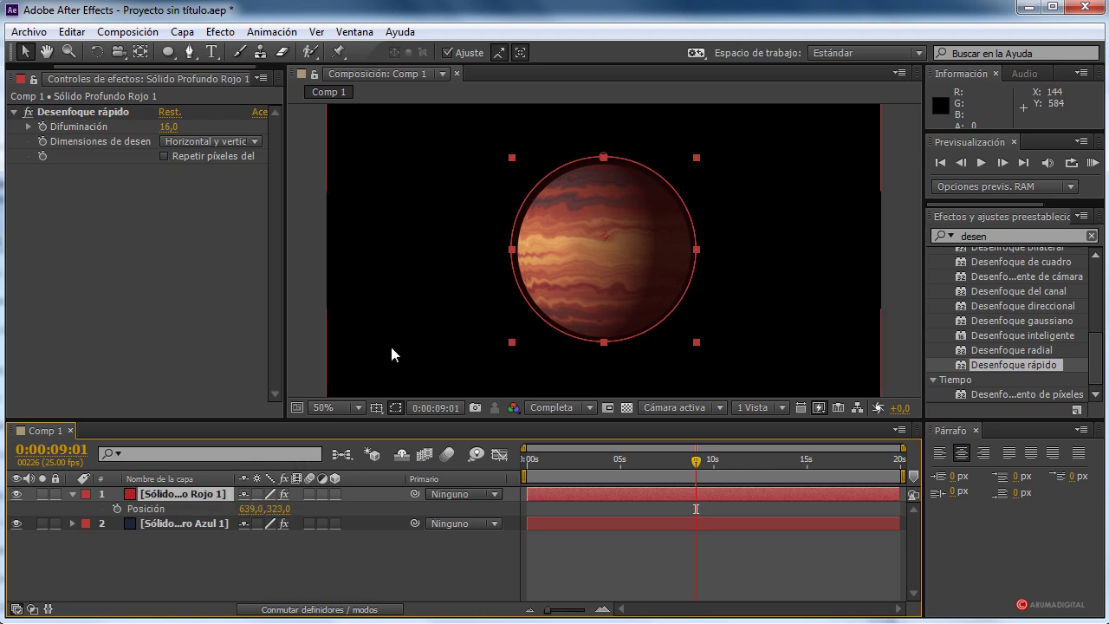
pyautogui.press('.')
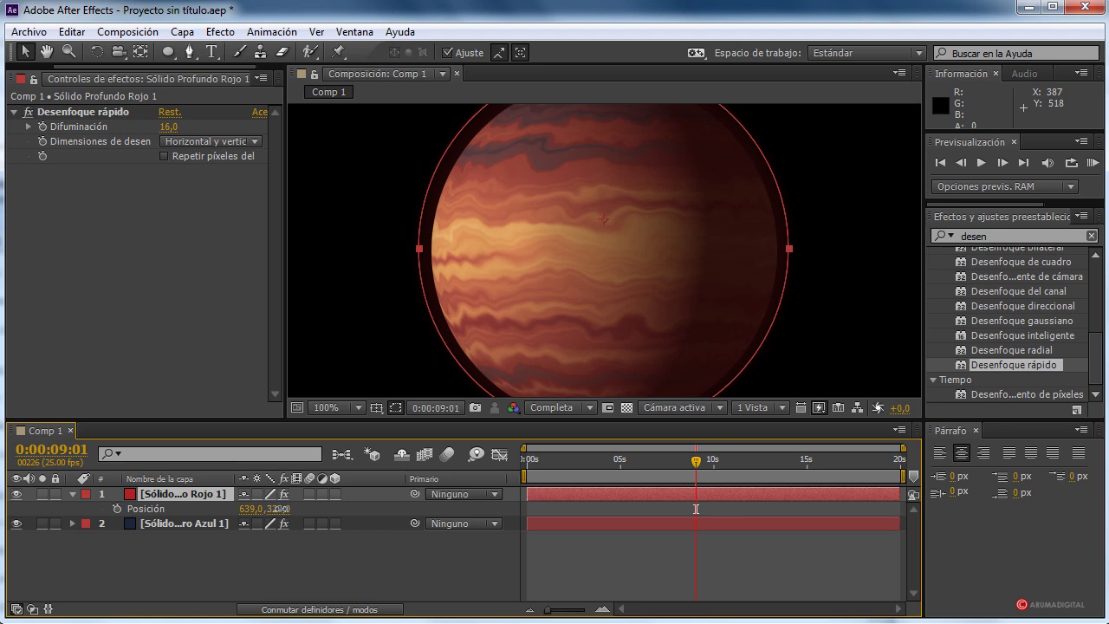
pyautogui.moveTo(279, 508); pyautogui.dragTo(283, 509)
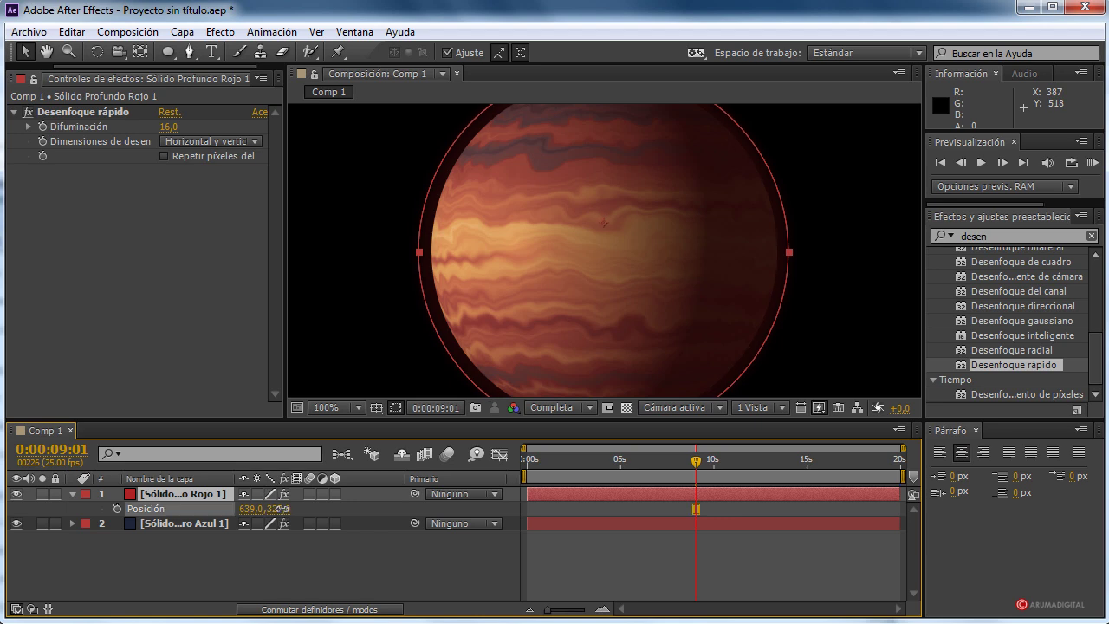
pyautogui.click(334, 315)
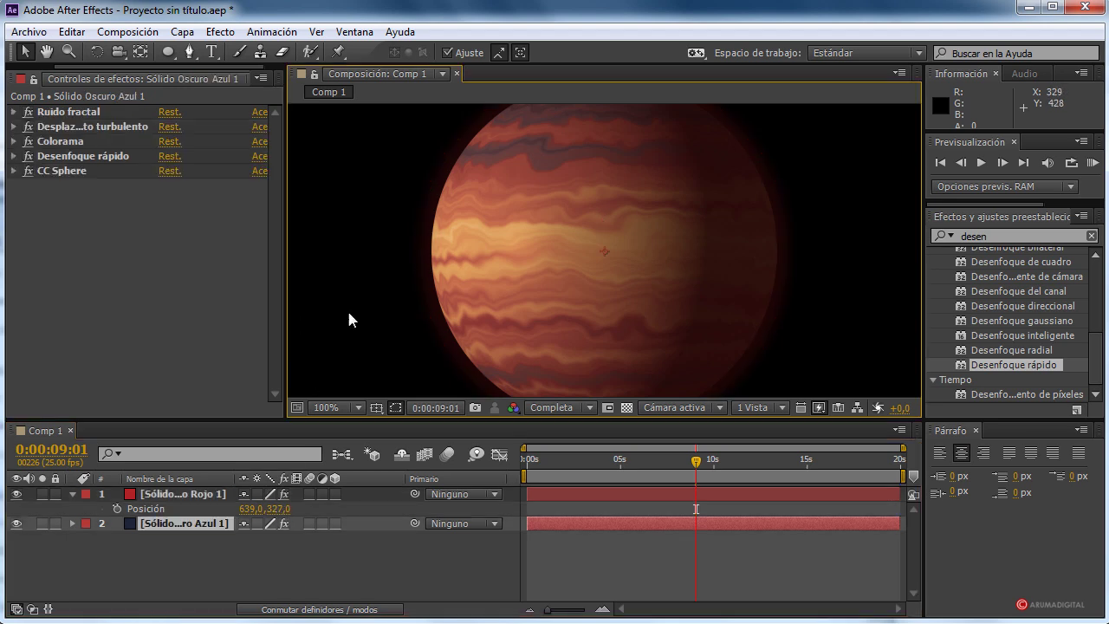
pyautogui.press(',')
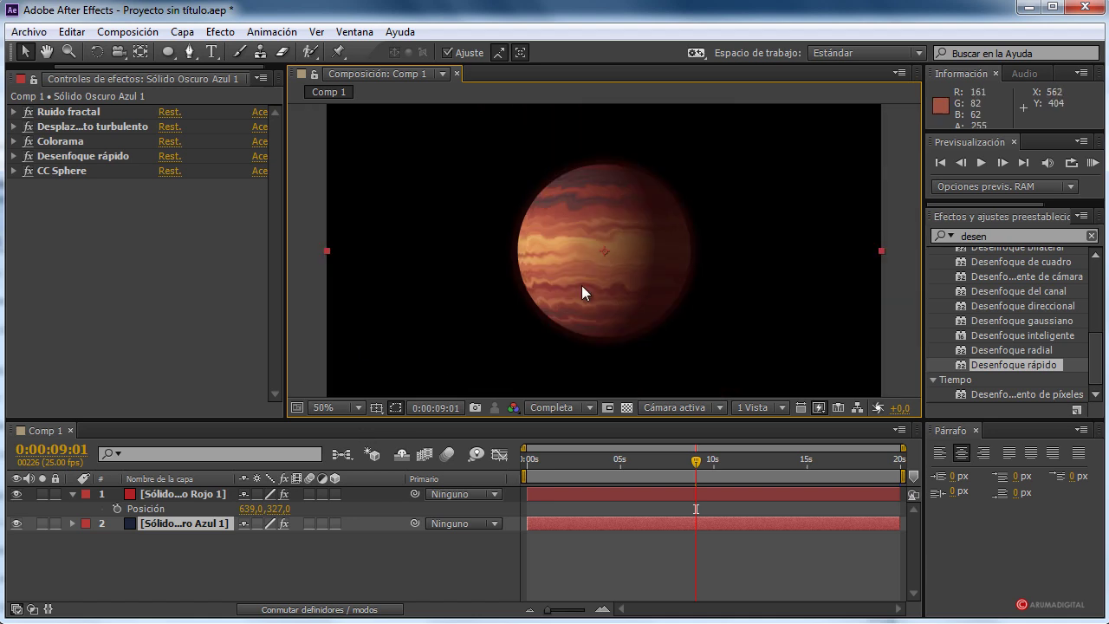
# Preview the planet's rotation with its atmosphere over the first 8 seconds and collapse the red solid's properties.
pyautogui.press('.')
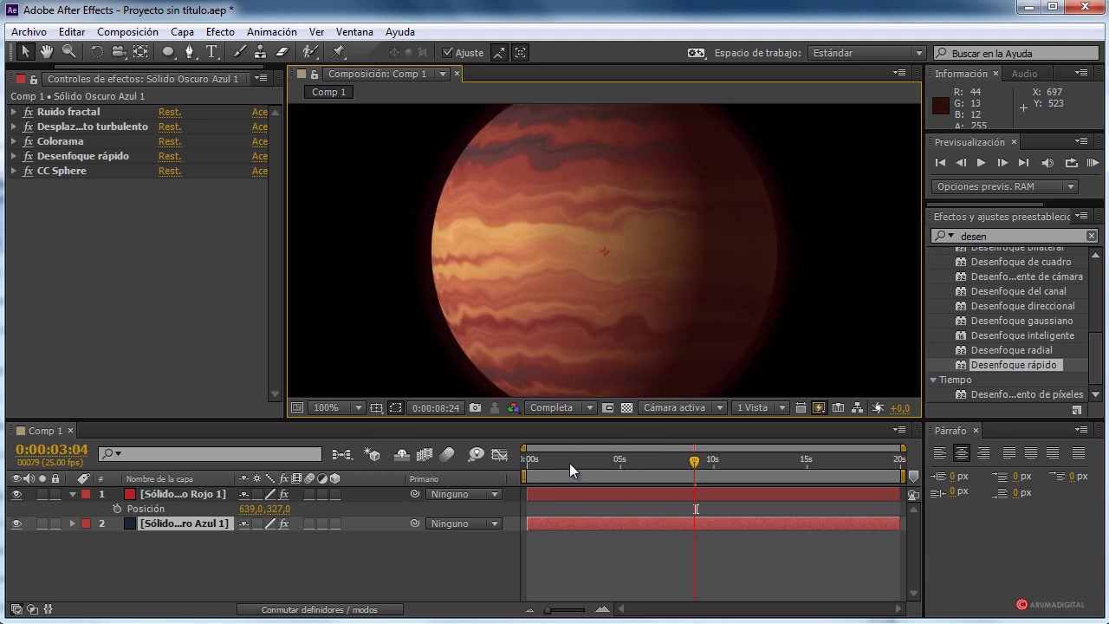
pyautogui.moveTo(537, 459); pyautogui.dragTo(684, 462)
pyautogui.press('space')
pyautogui.press(',')
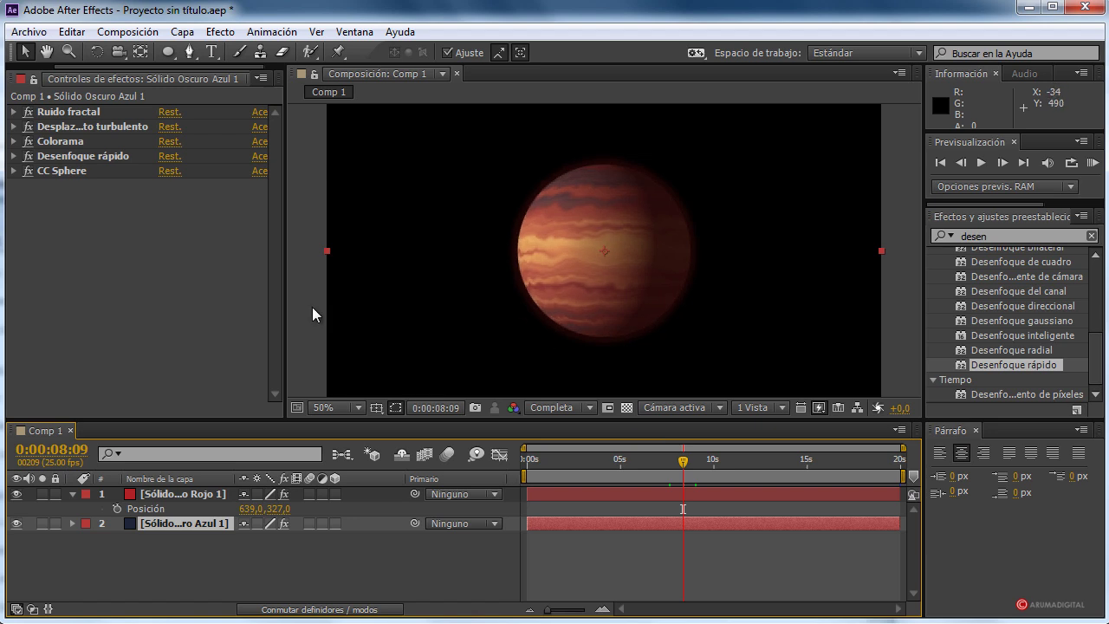
pyautogui.click(146, 509)
pyautogui.click(73, 494)
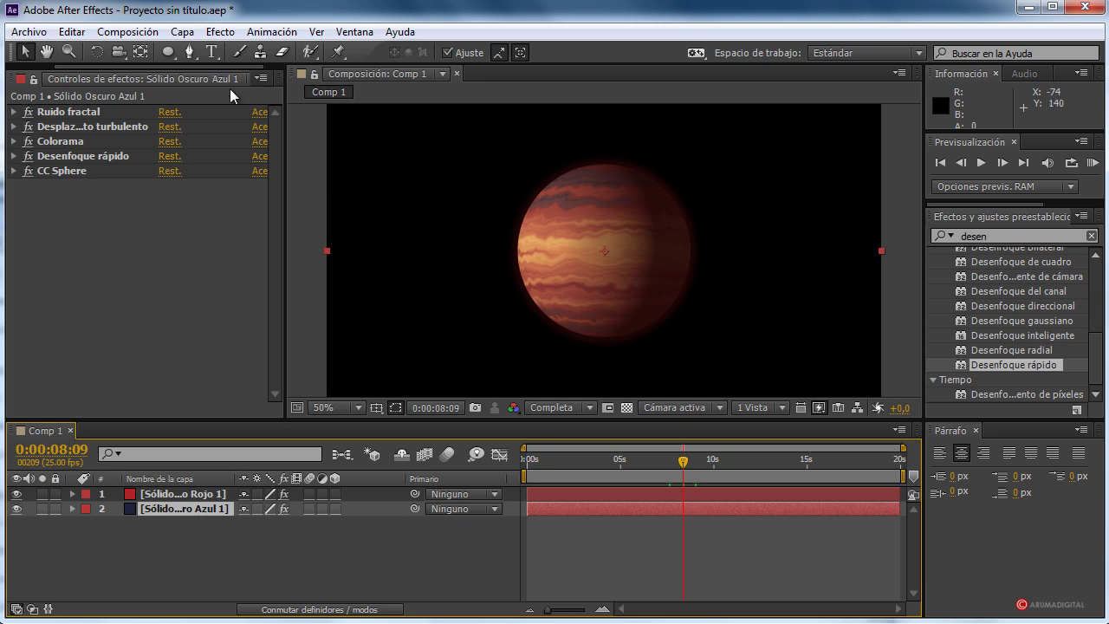
# Create an adjustment layer at the top of the layer stack and apply the Resplandor effect to it.
pyautogui.click(181, 31)
pyautogui.moveTo(206, 52)
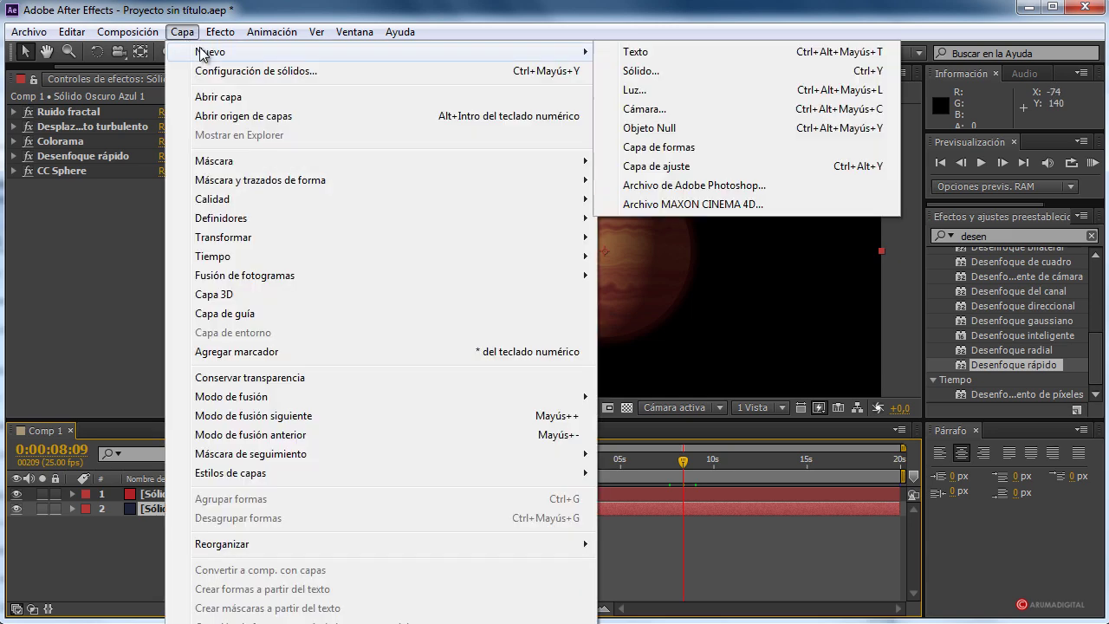
pyautogui.click(656, 166)
pyautogui.doubleClick(990, 235)
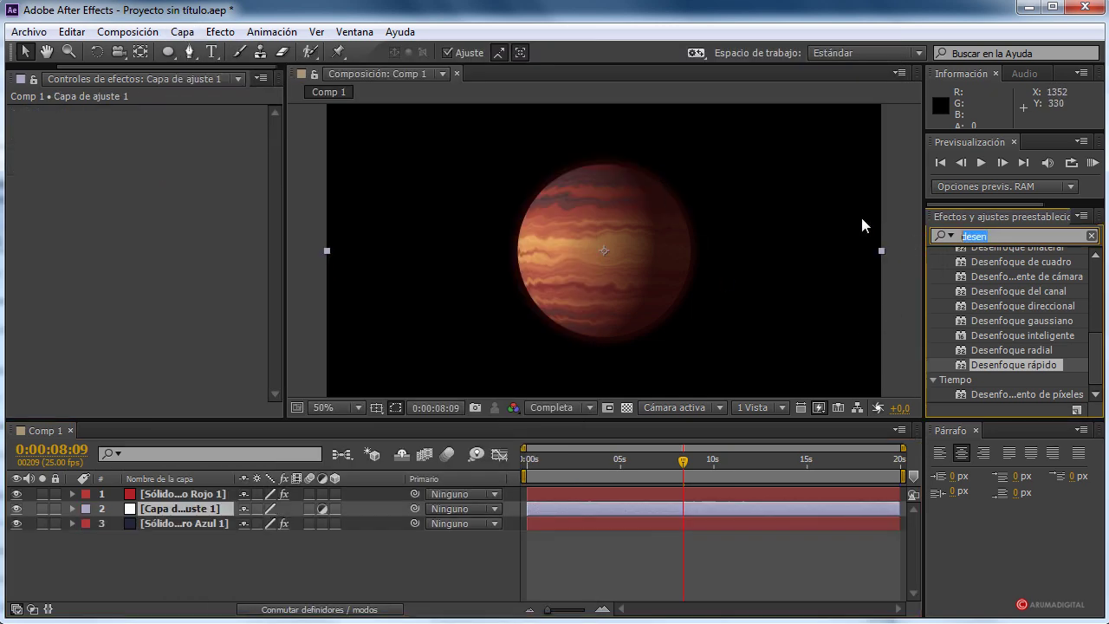
pyautogui.write('respla')
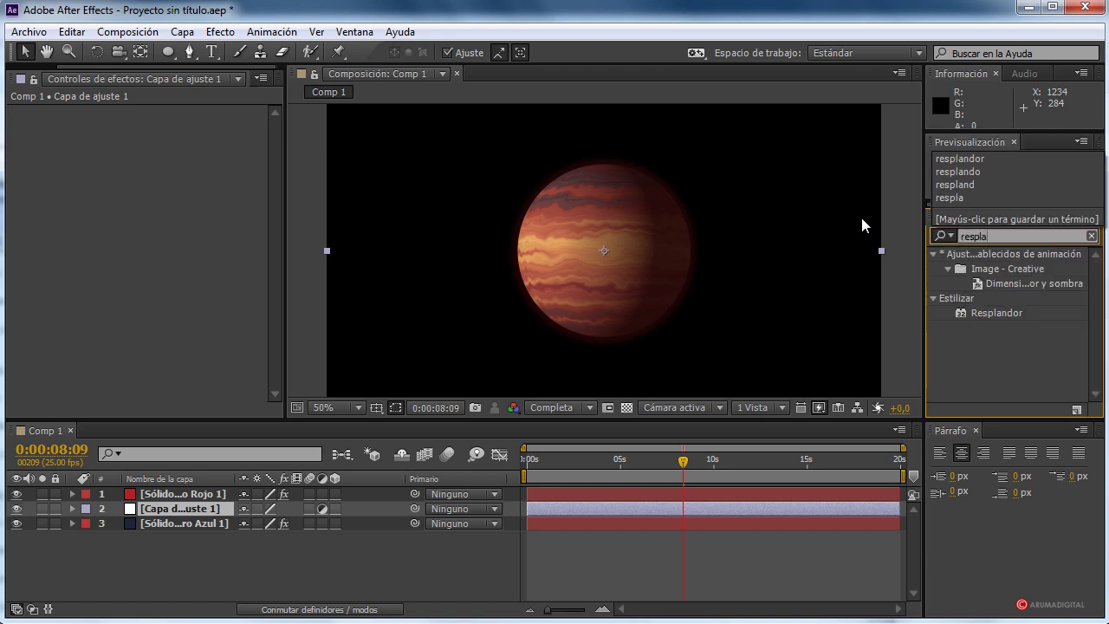
pyautogui.moveTo(996, 312); pyautogui.dragTo(191, 494)
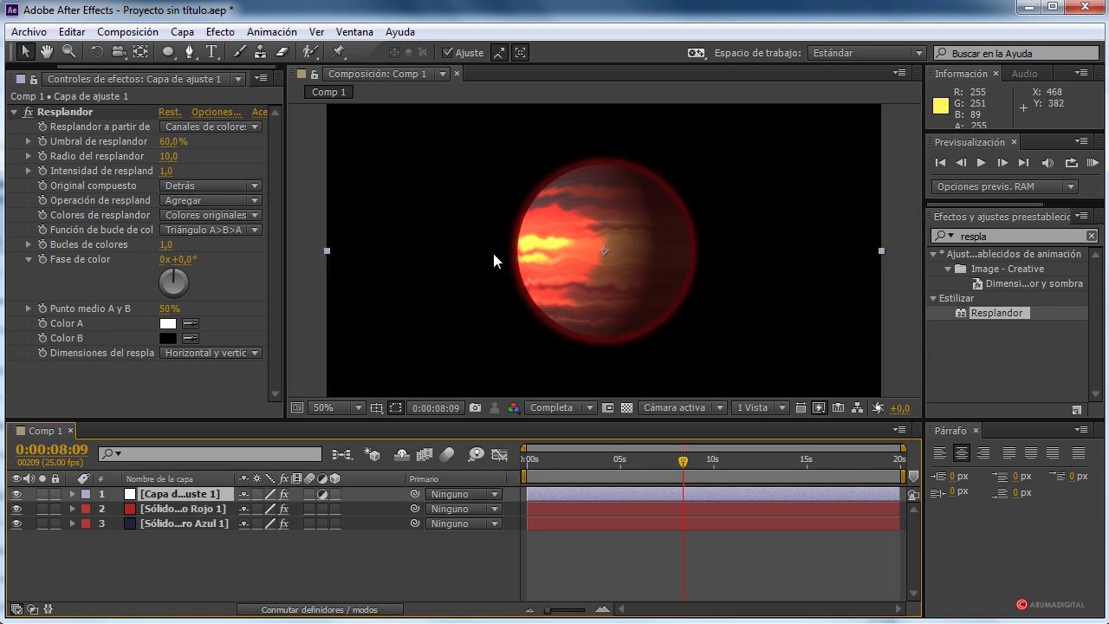
# Set Resplandor's radius to 186,0 and its intensity to 0,3, and check the glow at 0:00:01:09.
pyautogui.moveTo(169, 162); pyautogui.dragTo(317, 157)
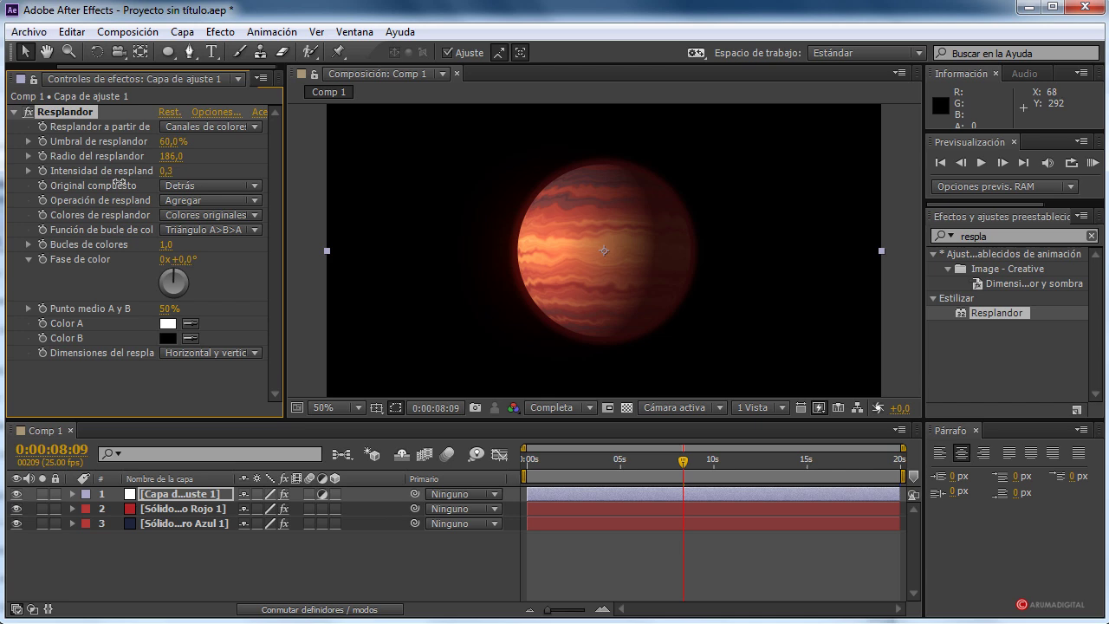
pyautogui.moveTo(687, 461); pyautogui.dragTo(552, 452)
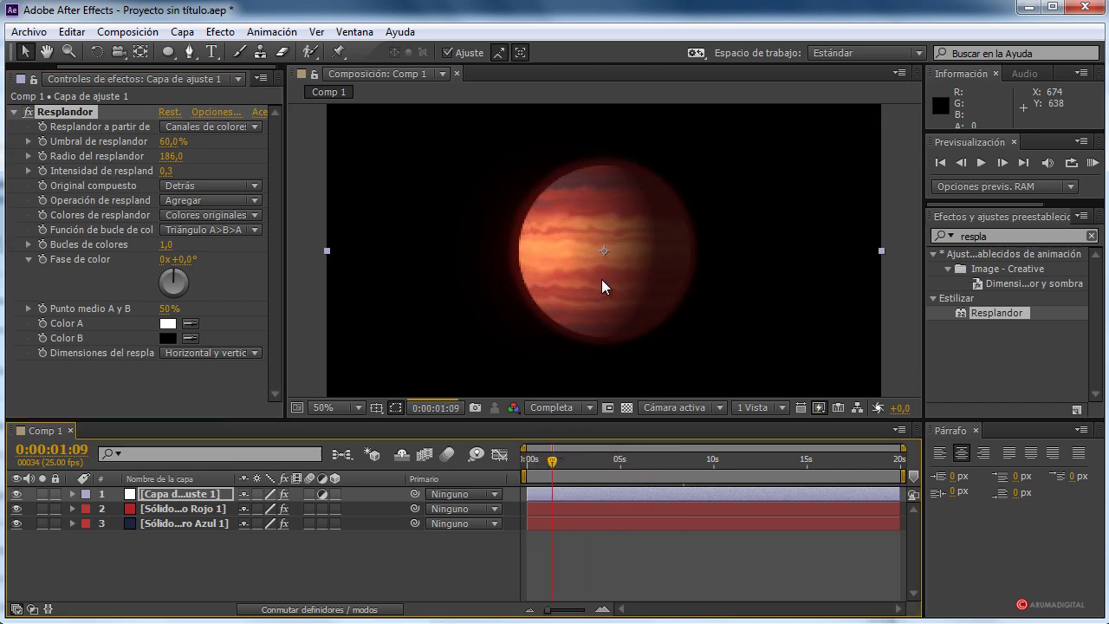
pyautogui.press(',')
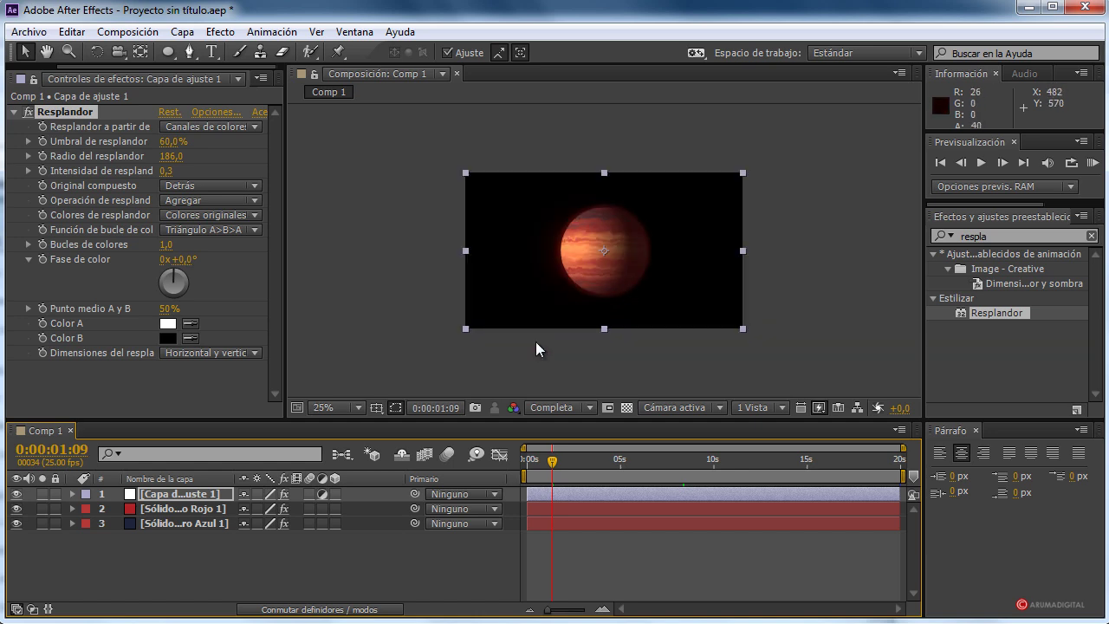
pyautogui.press('.')
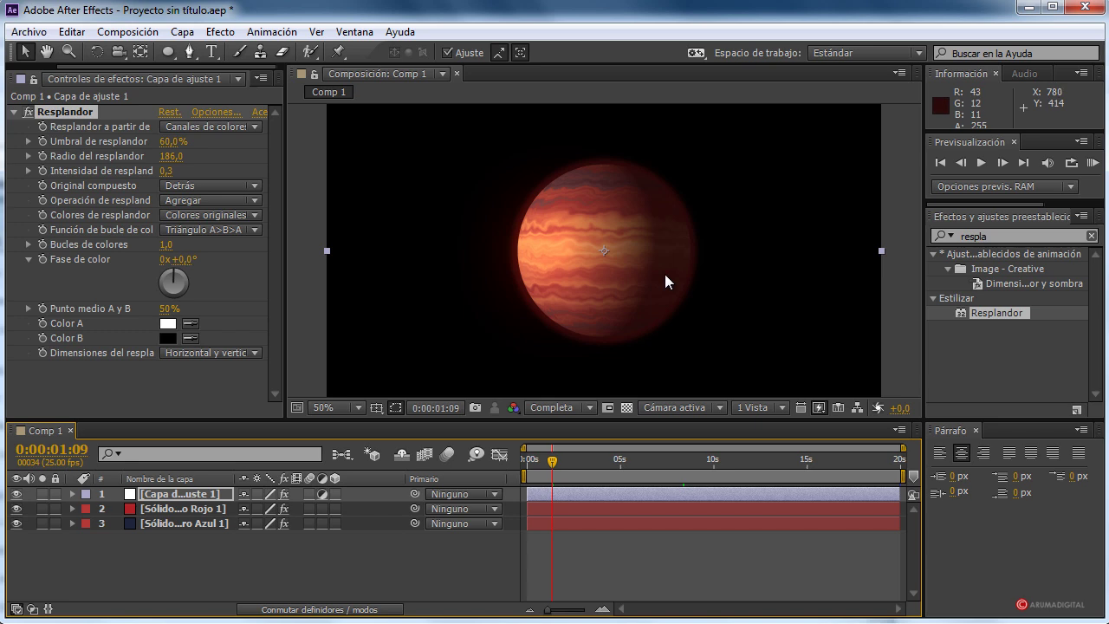
# In the blue solid's CC Sphere lighting, set Light Height to 41,0 and Light Direction to -78,0°.
pyautogui.click(173, 520)
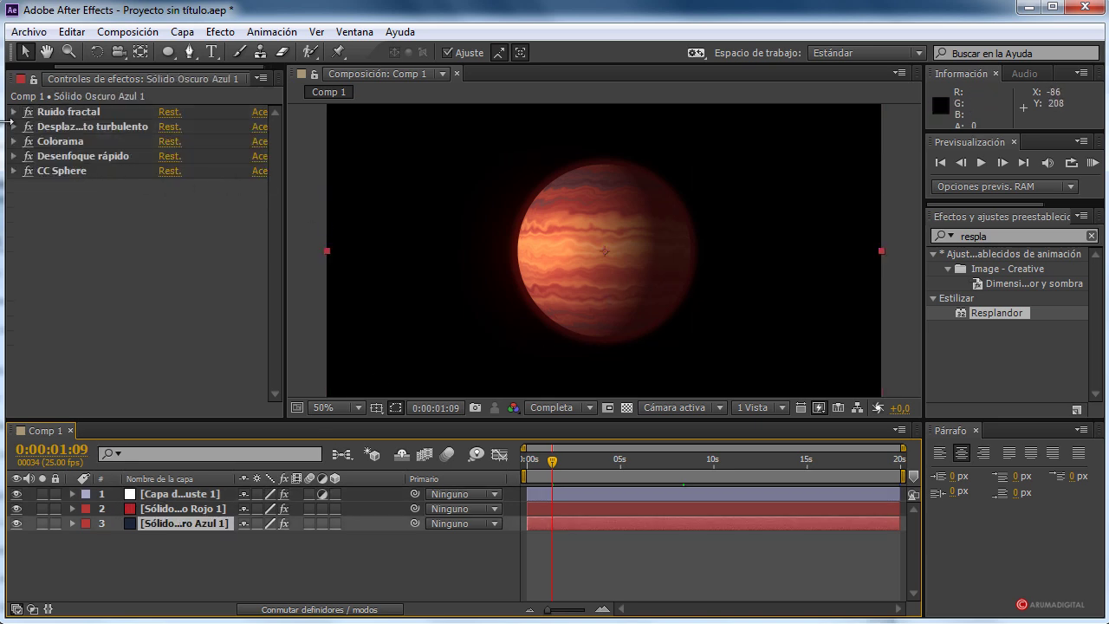
pyautogui.click(14, 170)
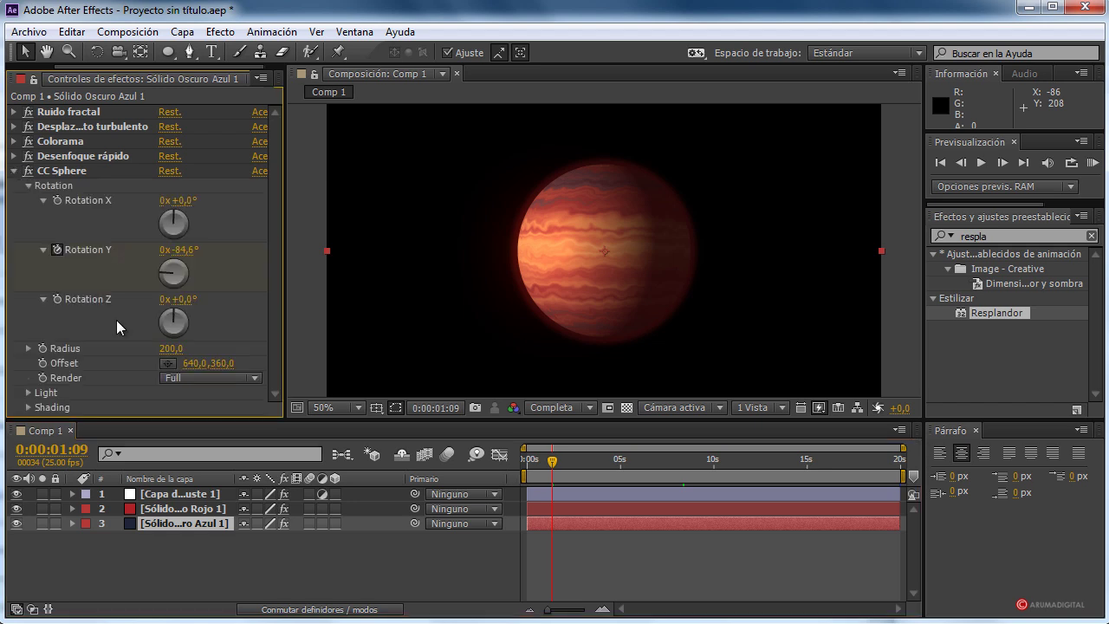
pyautogui.click(28, 392)
pyautogui.scroll(-3, 28, 391)
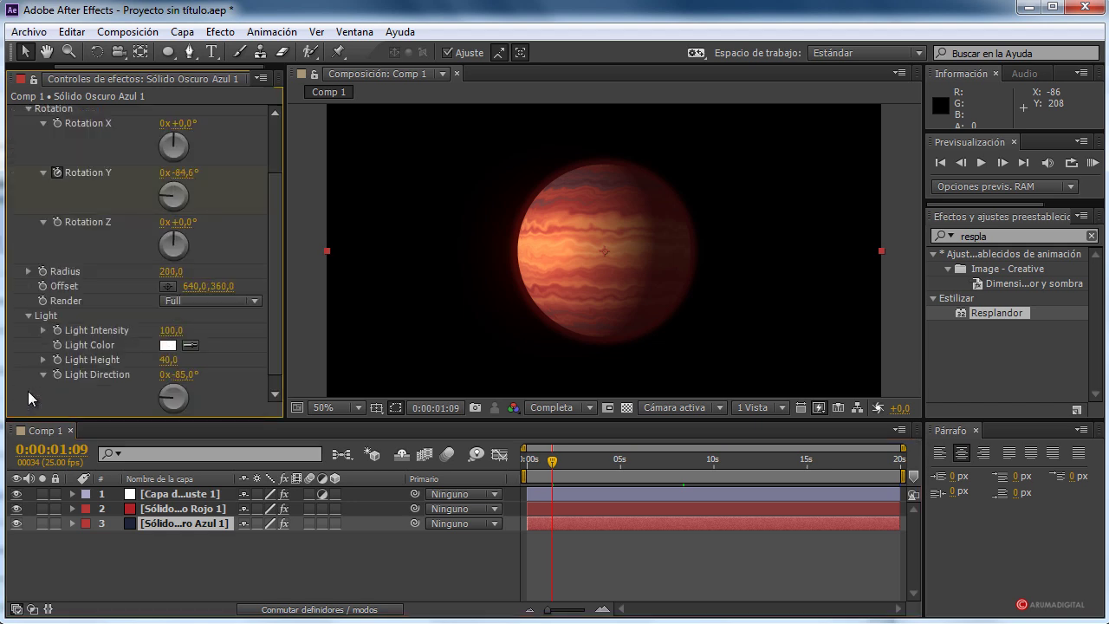
pyautogui.scroll(-1, 137, 335)
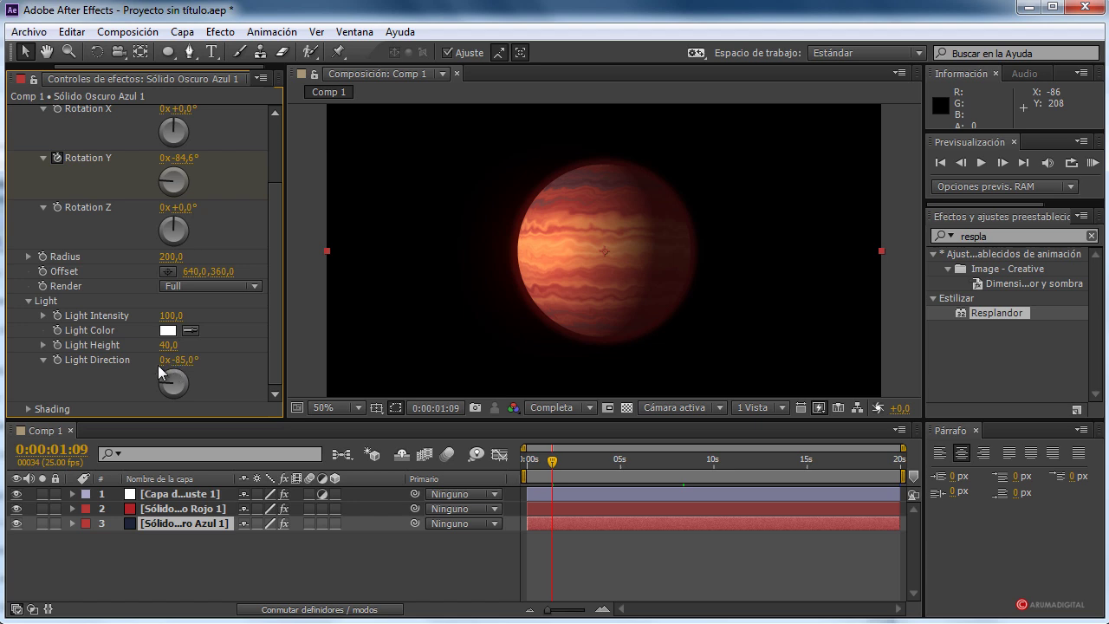
pyautogui.moveTo(167, 345)
pyautogui.mouseDown()
pyautogui.moveTo(199, 342)
pyautogui.moveTo(116, 339)
pyautogui.moveTo(182, 336)
pyautogui.moveTo(134, 329)
pyautogui.moveTo(154, 330)
pyautogui.mouseUp()
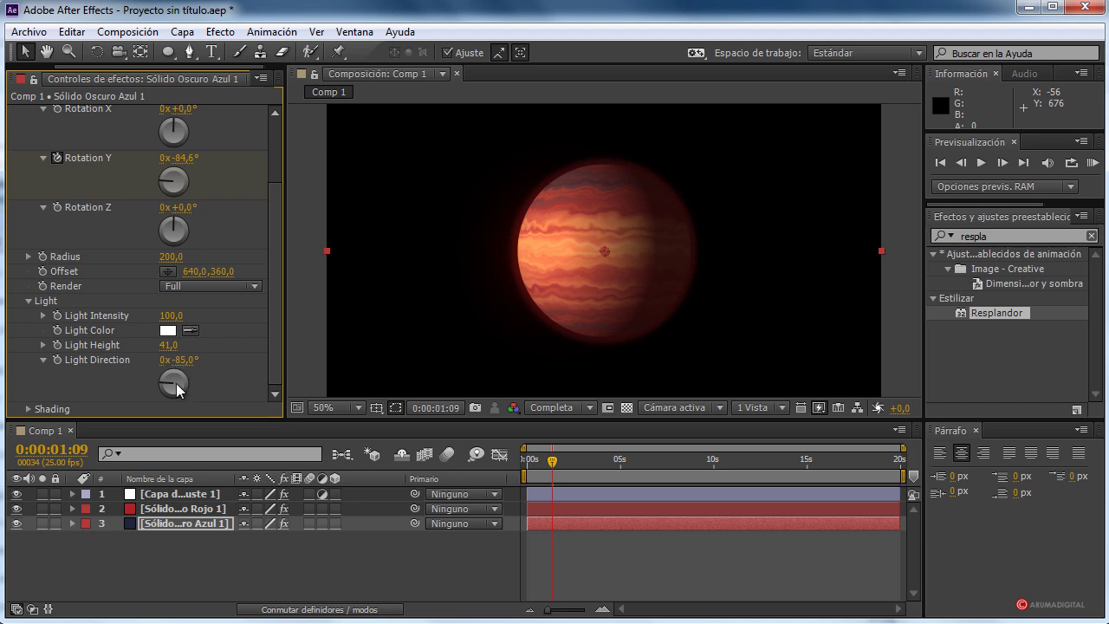
pyautogui.moveTo(178, 390); pyautogui.dragTo(149, 378)
# Raise CC Sphere's Light Intensity to 129,0, check the brighter planet and collapse the effect's settings.
pyautogui.moveTo(169, 315)
pyautogui.mouseDown()
pyautogui.moveTo(124, 315)
pyautogui.moveTo(148, 310)
pyautogui.mouseUp()
pyautogui.moveTo(276, 306); pyautogui.dragTo(190, 310)
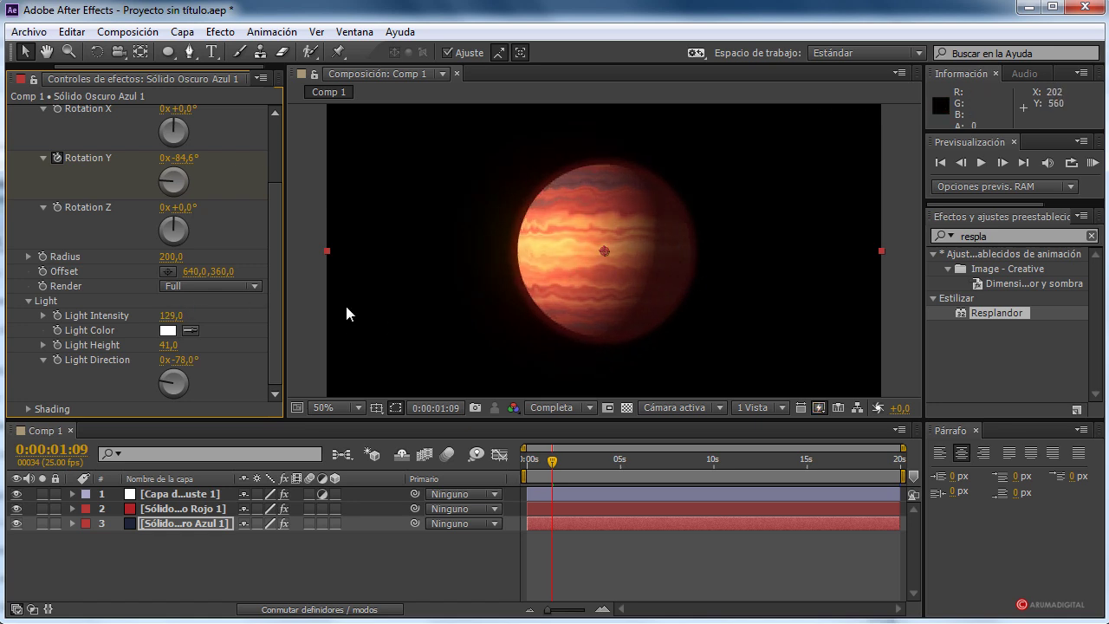
pyautogui.press(',')
pyautogui.press(',')
pyautogui.press('.')
pyautogui.press('.')
pyautogui.moveTo(278, 203); pyautogui.dragTo(295, 109)
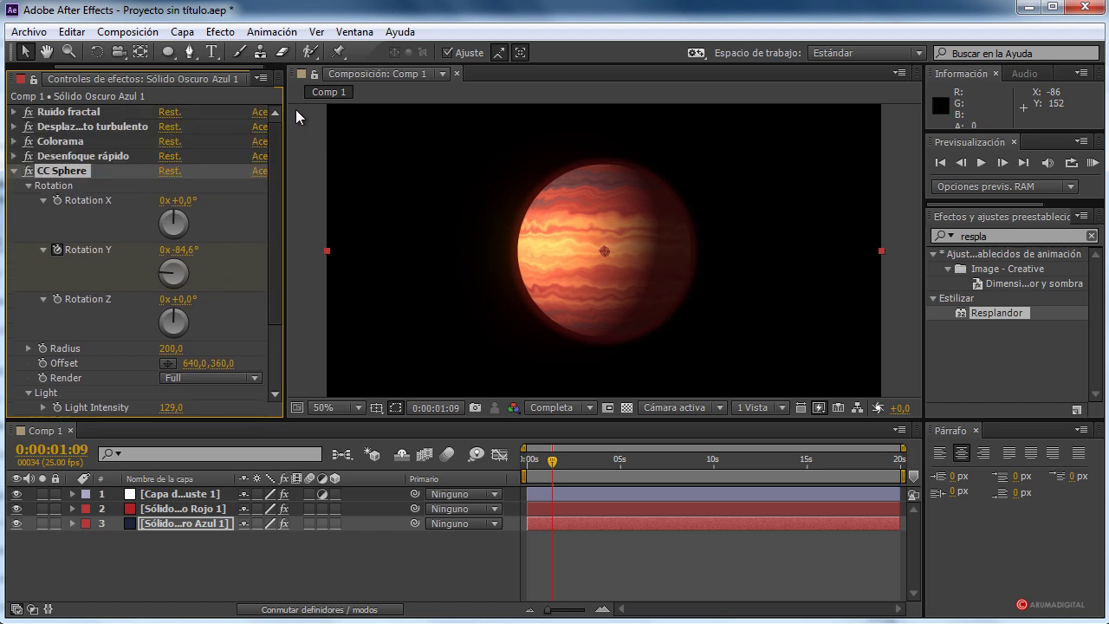
pyautogui.click(14, 171)
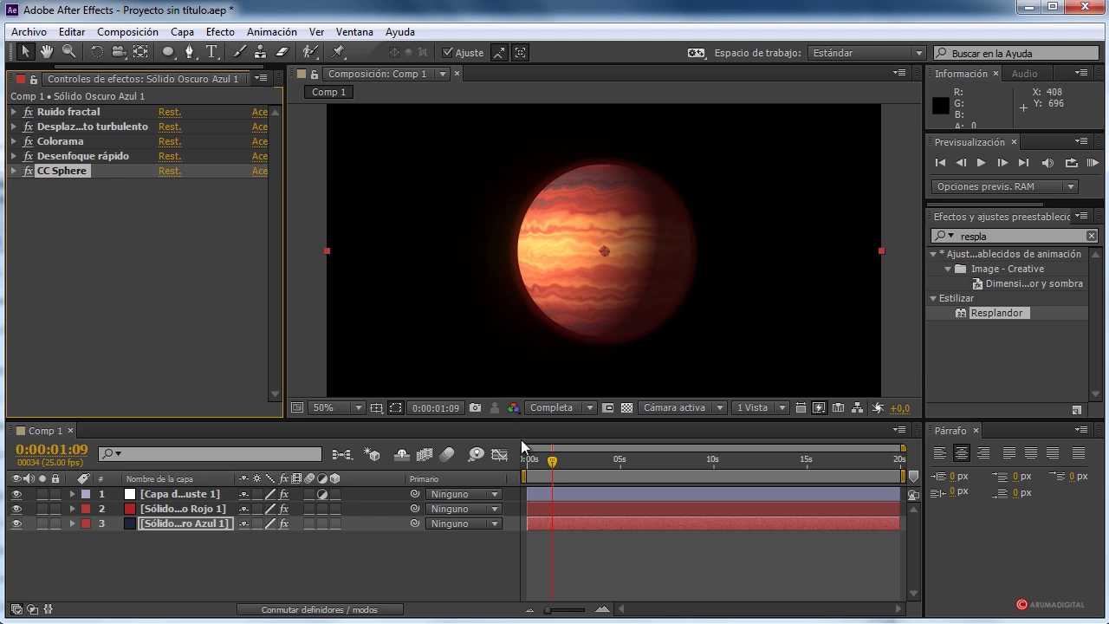
# Return to the start of the composition and run a RAM preview of the glowing planet's rotation.
pyautogui.moveTo(552, 461); pyautogui.dragTo(505, 456)
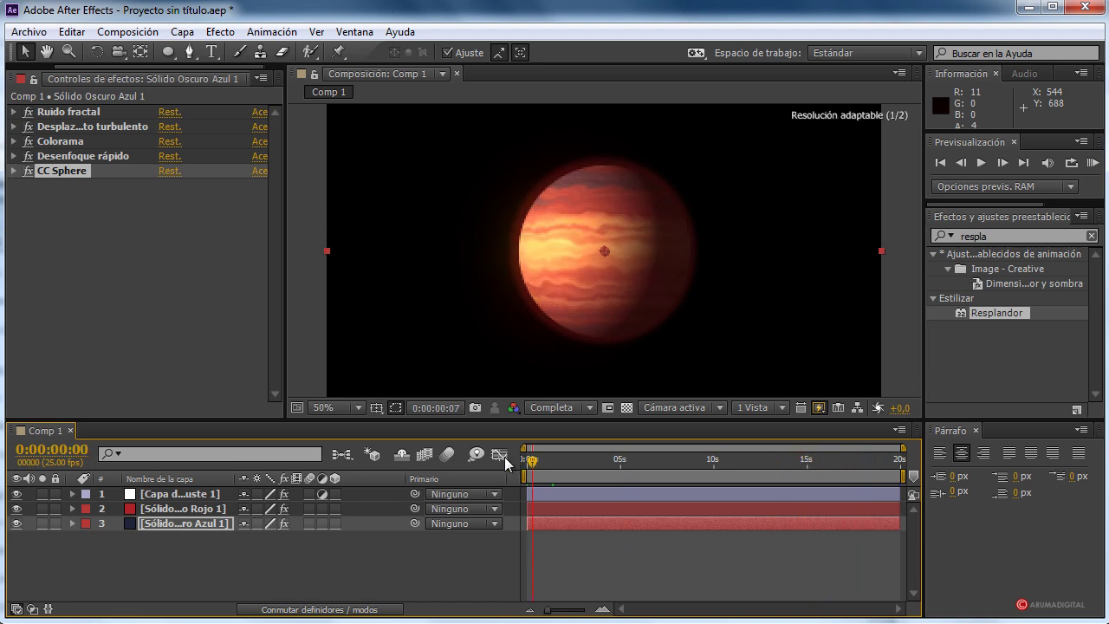
pyautogui.click(1093, 164)
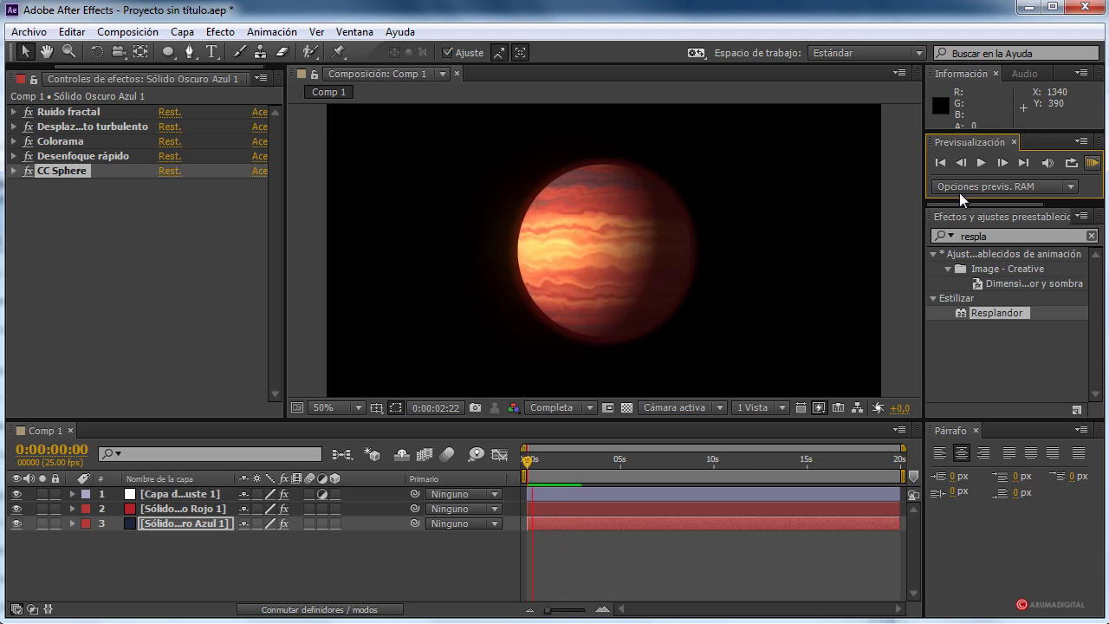
pyautogui.click(1091, 163)
# Search the effects for "star" and create a new black solid layer in the composition.
pyautogui.doubleClick(989, 234)
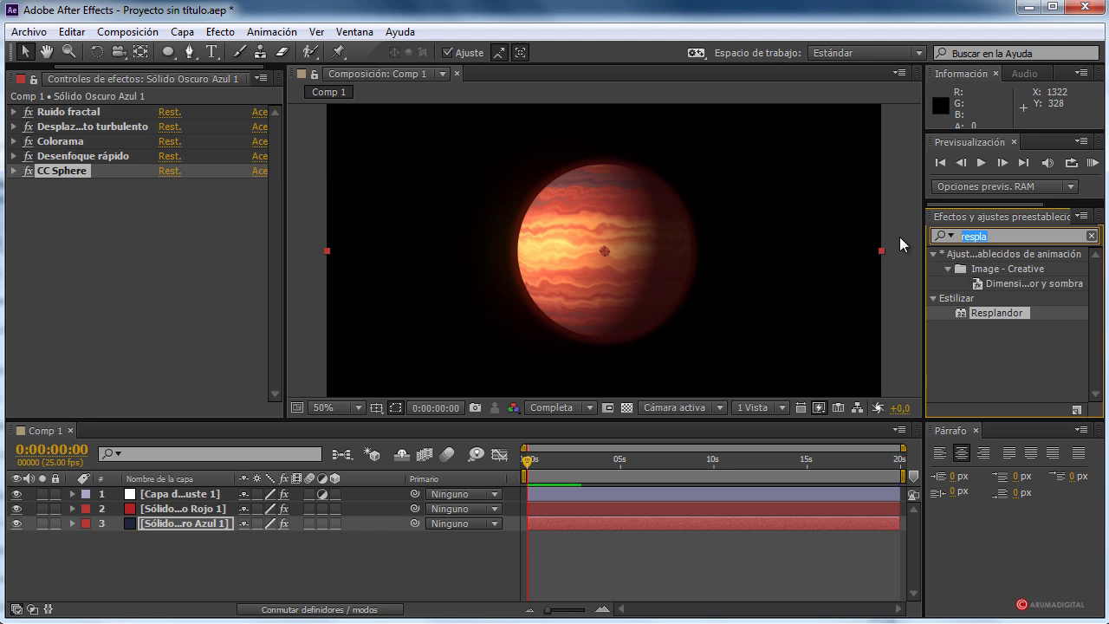
pyautogui.write('star')
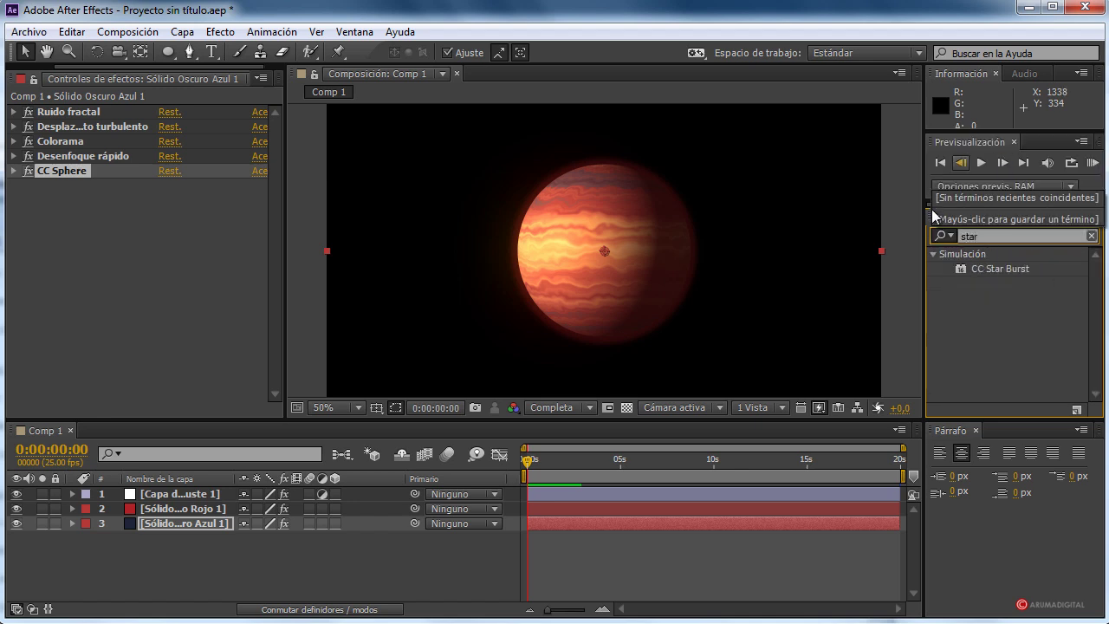
pyautogui.click(182, 32)
pyautogui.click(108, 522)
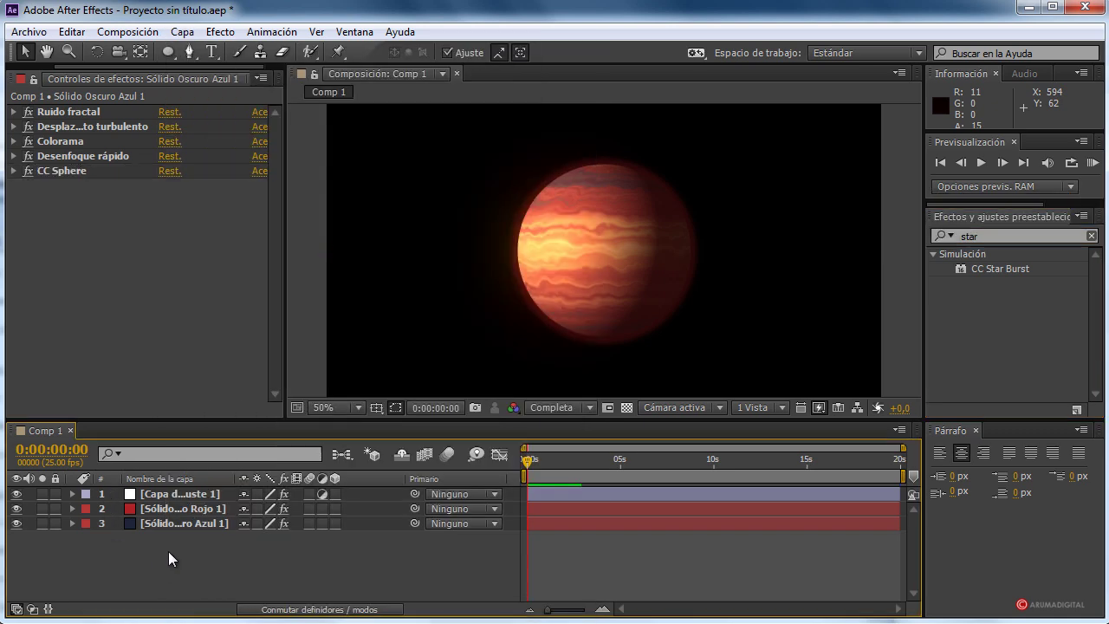
pyautogui.rightClick(168, 551)
pyautogui.moveTo(227, 565)
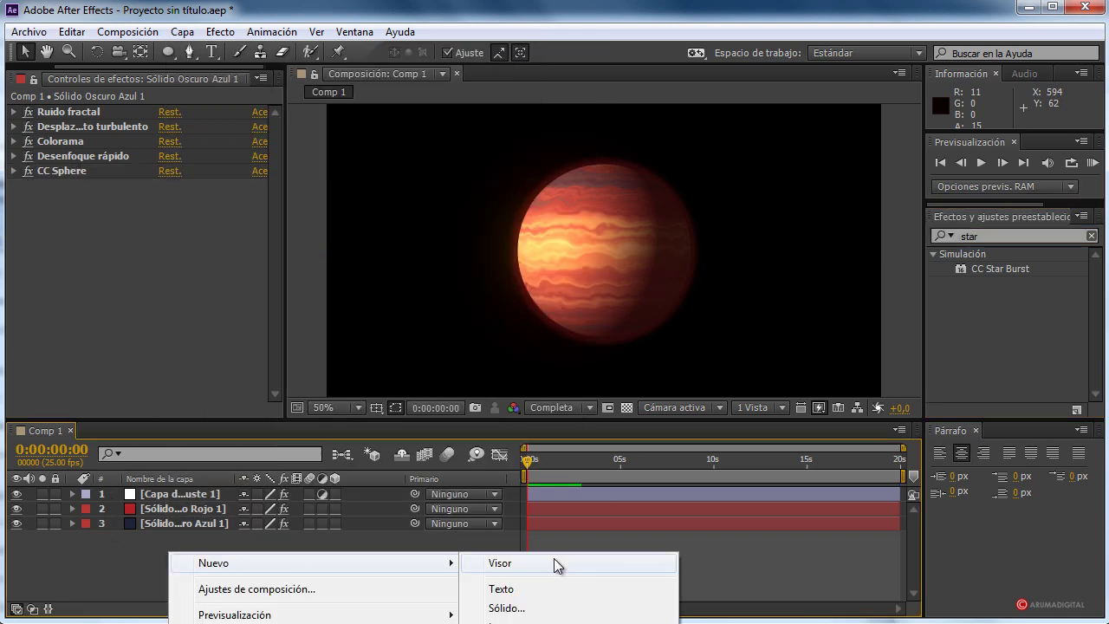
pyautogui.click(512, 602)
pyautogui.click(544, 423)
pyautogui.moveTo(95, 321); pyautogui.dragTo(45, 358)
pyautogui.click(422, 143)
pyautogui.click(663, 473)
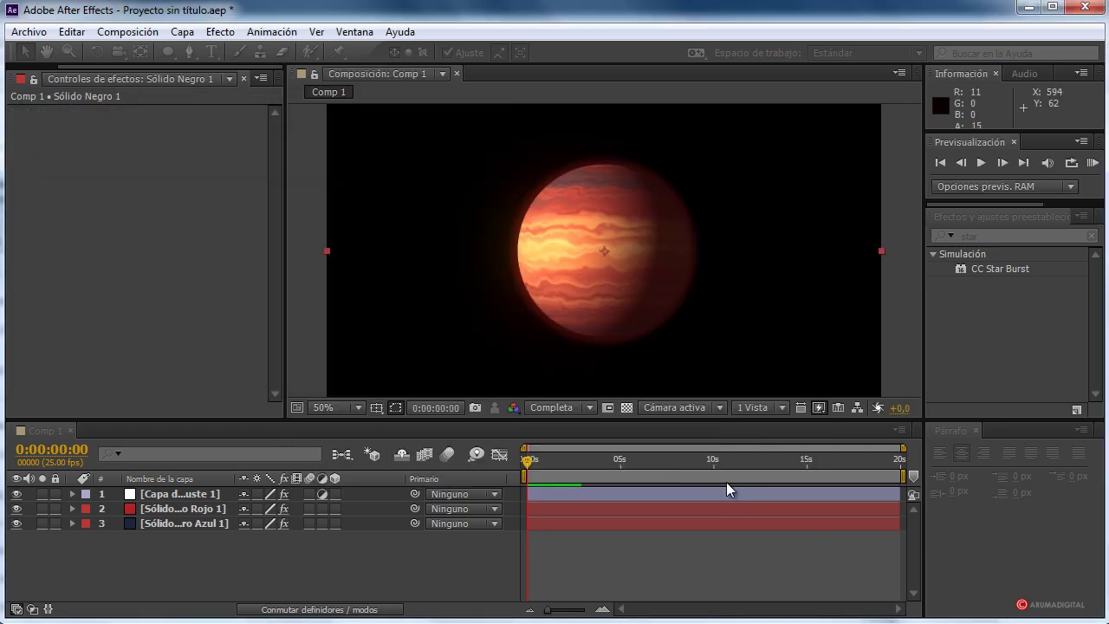
# Apply CC Star Burst to the new black solid and move that layer to the bottom of the layer stack.
pyautogui.click(998, 268)
pyautogui.moveTo(856, 343); pyautogui.dragTo(193, 494)
pyautogui.moveTo(186, 551); pyautogui.dragTo(186, 549)
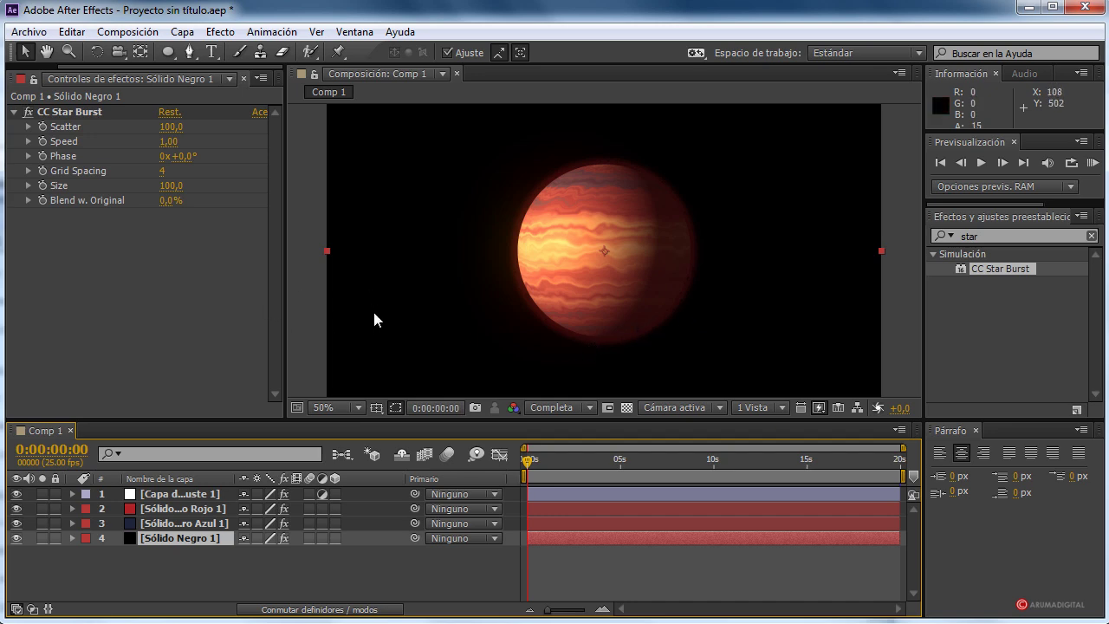
# Change the star layer's solid colour to white and scrub to 0:00:03:20 to check the moving stars.
pyautogui.click(182, 31)
pyautogui.click(226, 74)
pyautogui.click(548, 394)
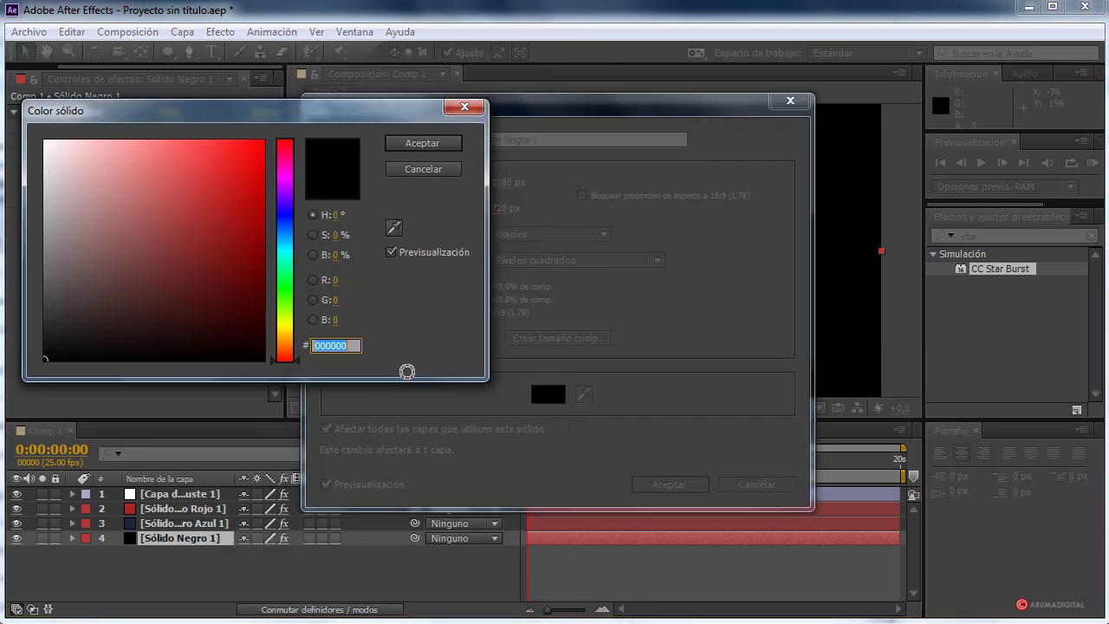
pyautogui.moveTo(109, 260); pyautogui.dragTo(45, 138)
pyautogui.click(416, 143)
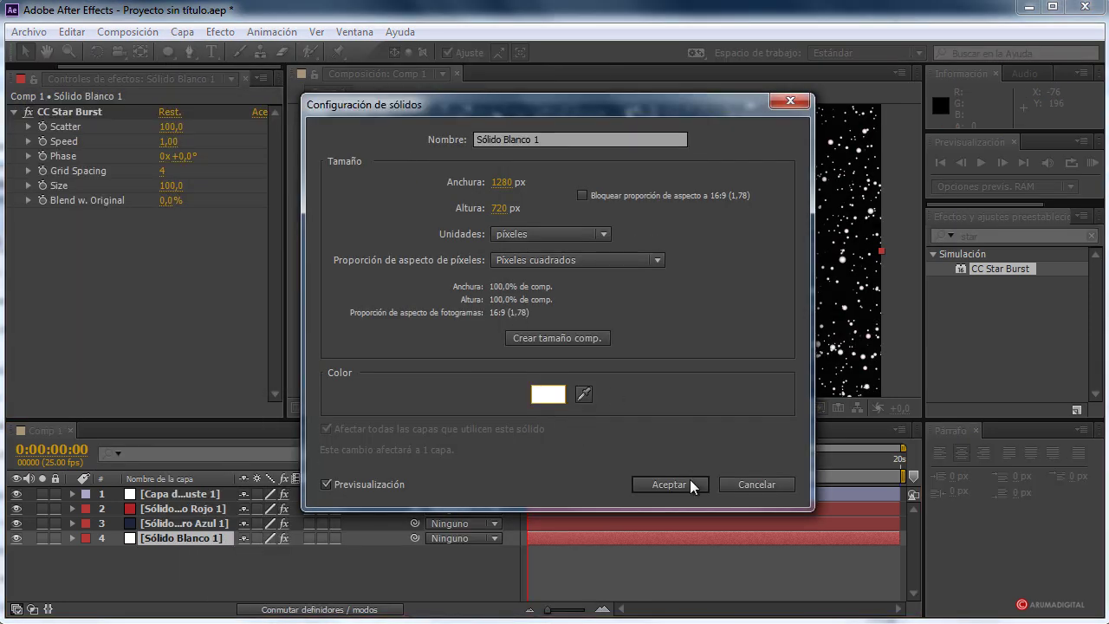
pyautogui.click(690, 483)
pyautogui.moveTo(530, 459); pyautogui.dragTo(609, 459)
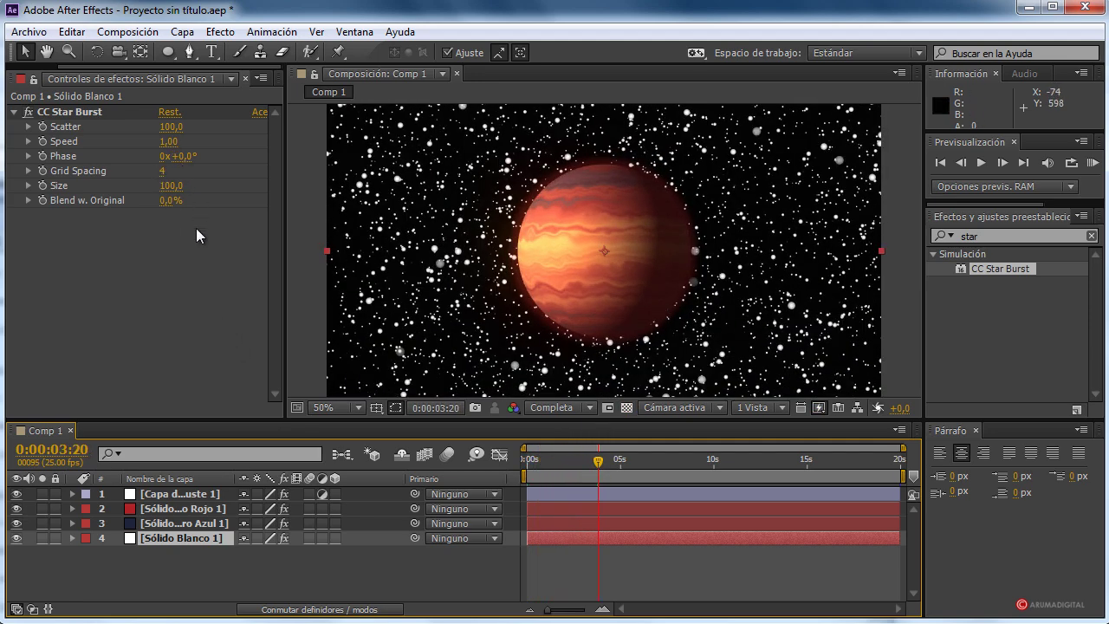
# Set CC Star Burst's Speed to 0 and scrub back to 0:00:02:17 to check the stars.
pyautogui.click(167, 141)
pyautogui.write('0')
pyautogui.press('Return')
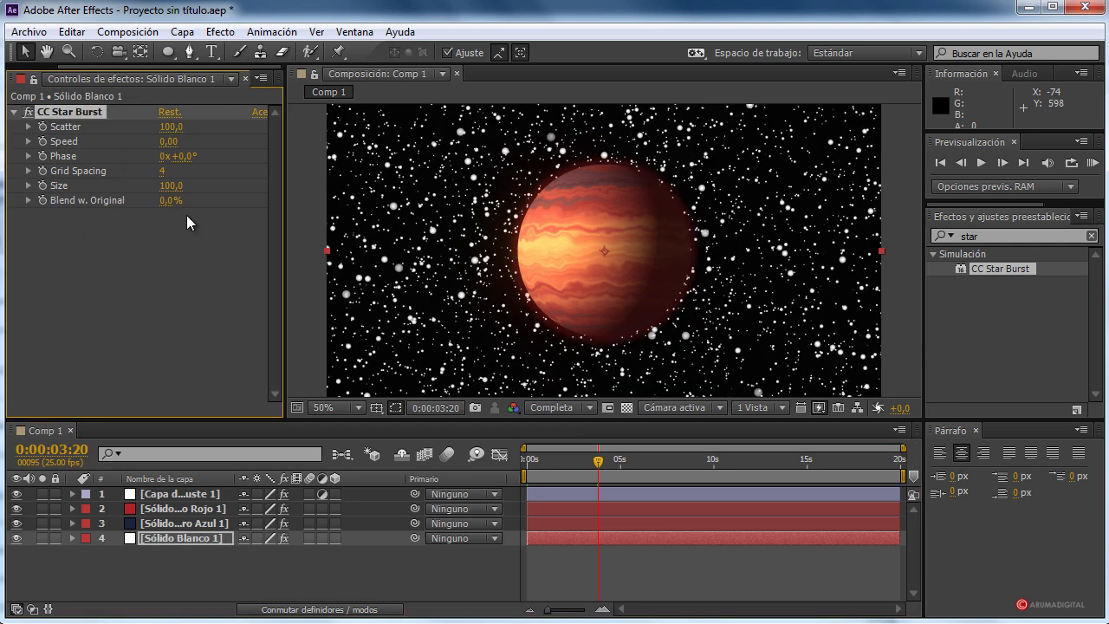
pyautogui.moveTo(597, 460)
pyautogui.mouseDown()
pyautogui.moveTo(529, 468)
pyautogui.moveTo(577, 461)
pyautogui.mouseUp()
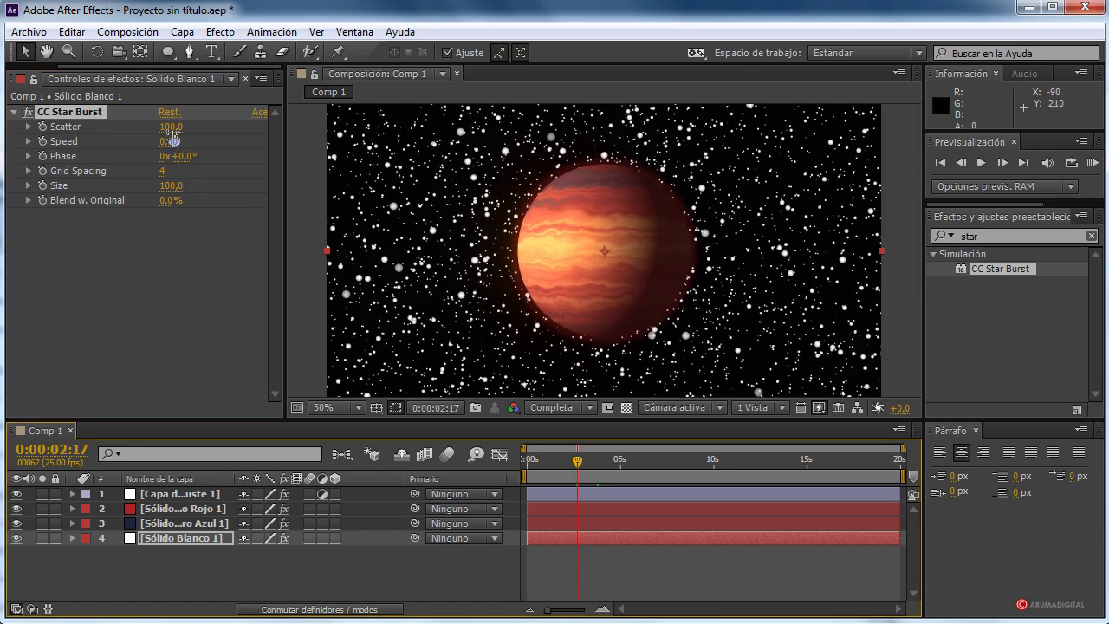
# In CC Star Burst, set Scatter to 106,0, Grid Spacing to 1 and Size to 55,0.
pyautogui.moveTo(169, 126)
pyautogui.mouseDown()
pyautogui.moveTo(136, 128)
pyautogui.moveTo(176, 132)
pyautogui.mouseUp()
pyautogui.moveTo(163, 171); pyautogui.dragTo(153, 173)
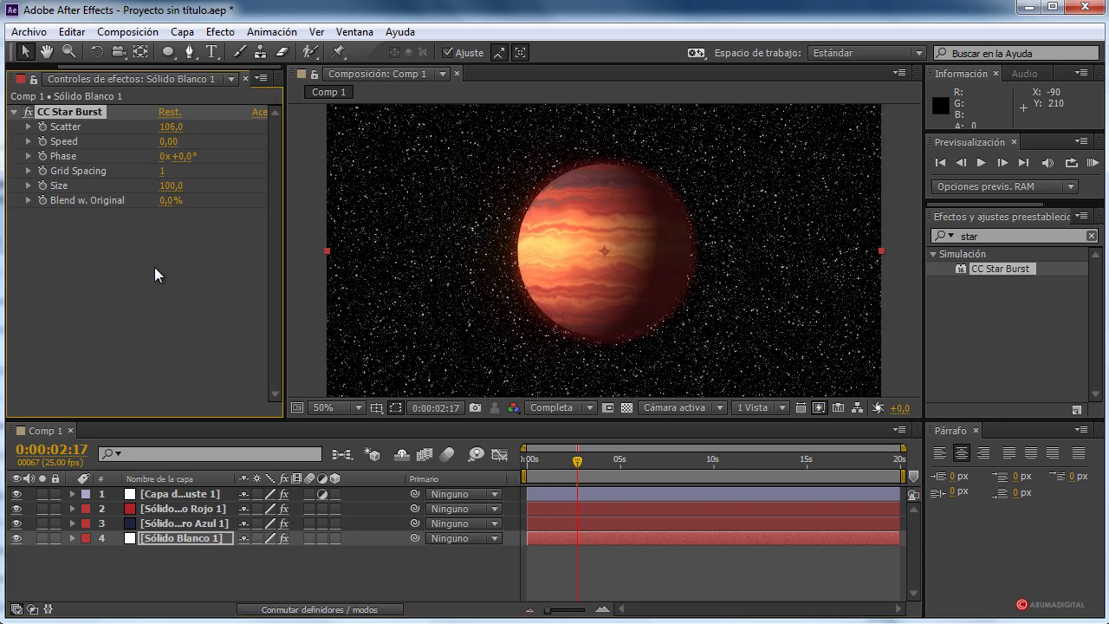
pyautogui.moveTo(169, 185)
pyautogui.mouseDown()
pyautogui.moveTo(119, 187)
pyautogui.moveTo(196, 184)
pyautogui.moveTo(160, 172)
pyautogui.mouseUp()
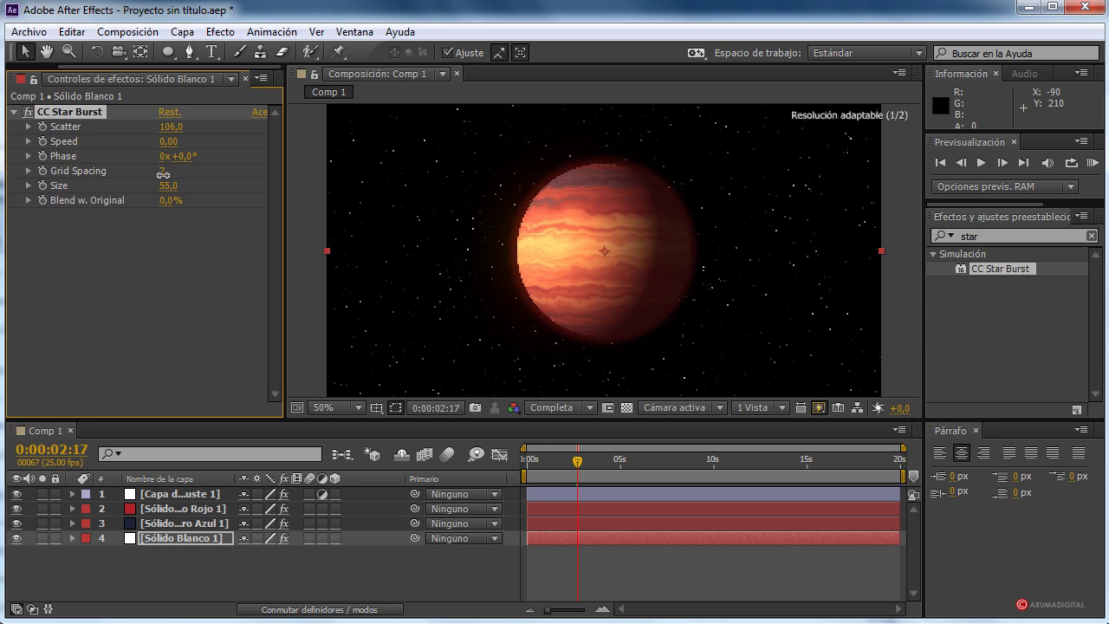
# Set CC Star Burst's Scatter to 262,0 and Grid Spacing to 2, and check the stars at 0:00:03:24.
pyautogui.moveTo(170, 127); pyautogui.dragTo(249, 130)
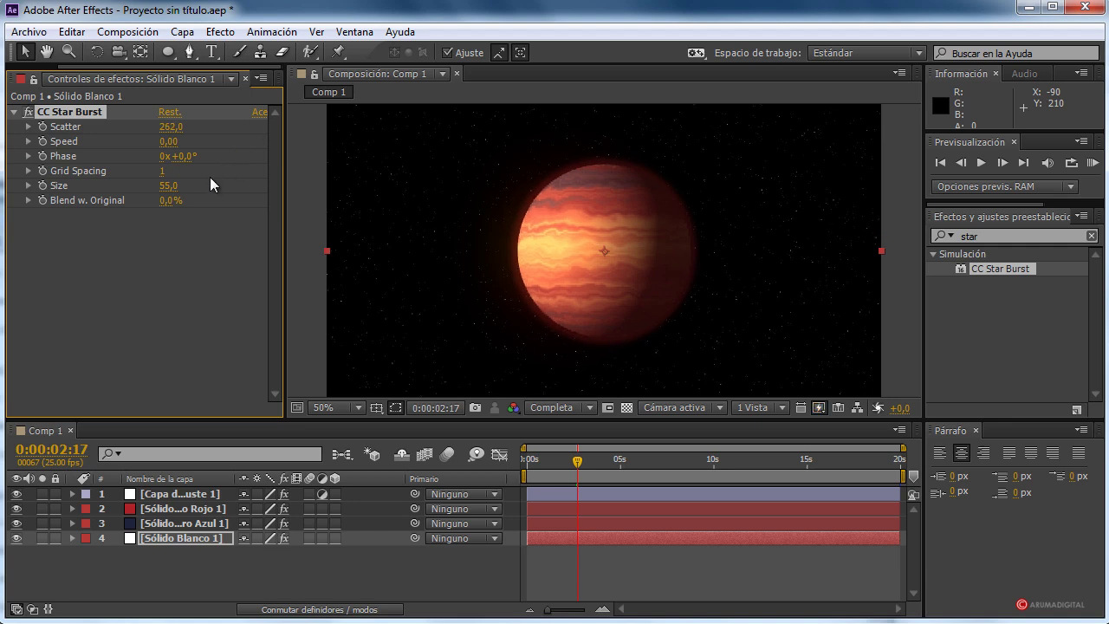
pyautogui.click(165, 173)
pyautogui.write('2')
pyautogui.press('Return')
pyautogui.moveTo(576, 460); pyautogui.dragTo(604, 464)
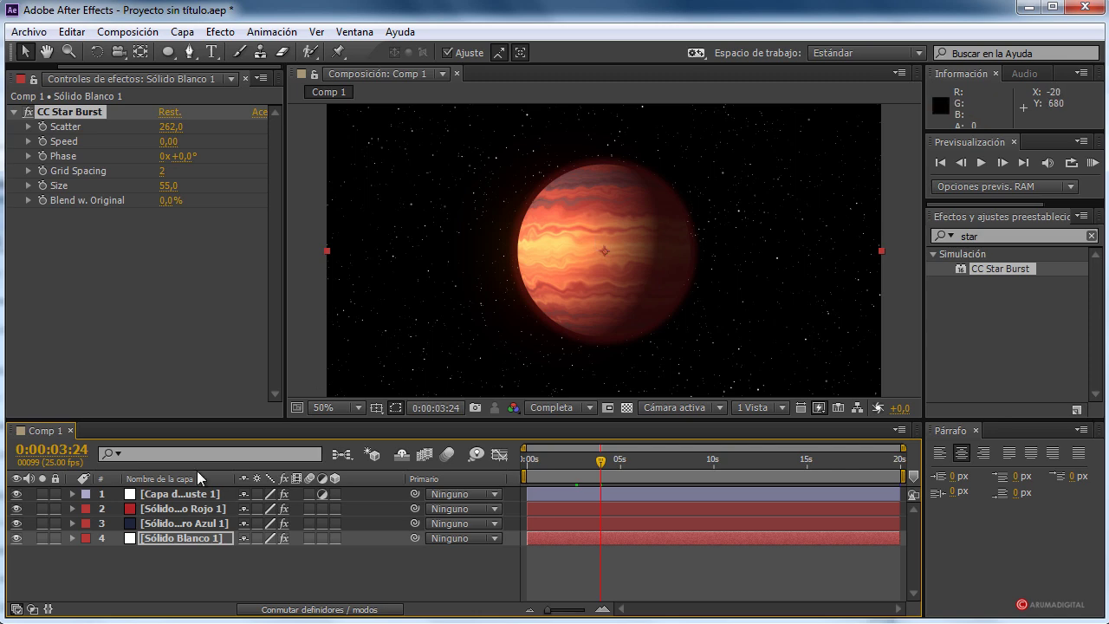
# Create another black solid directly above the adjustment layer, at the top of the layer stack.
pyautogui.click(182, 494)
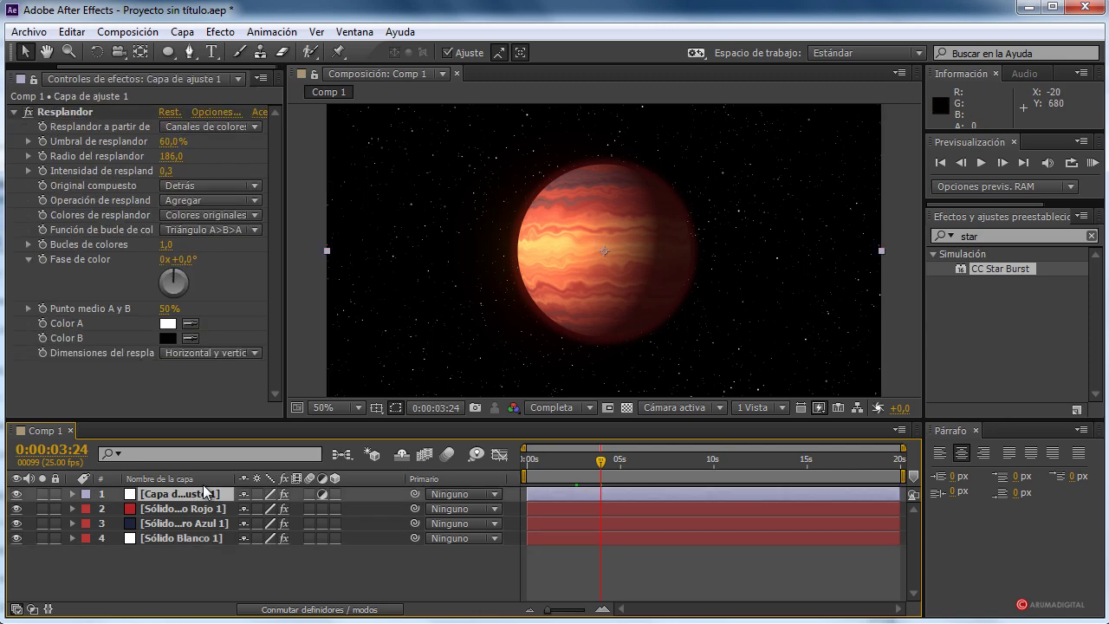
pyautogui.click(181, 32)
pyautogui.moveTo(207, 59)
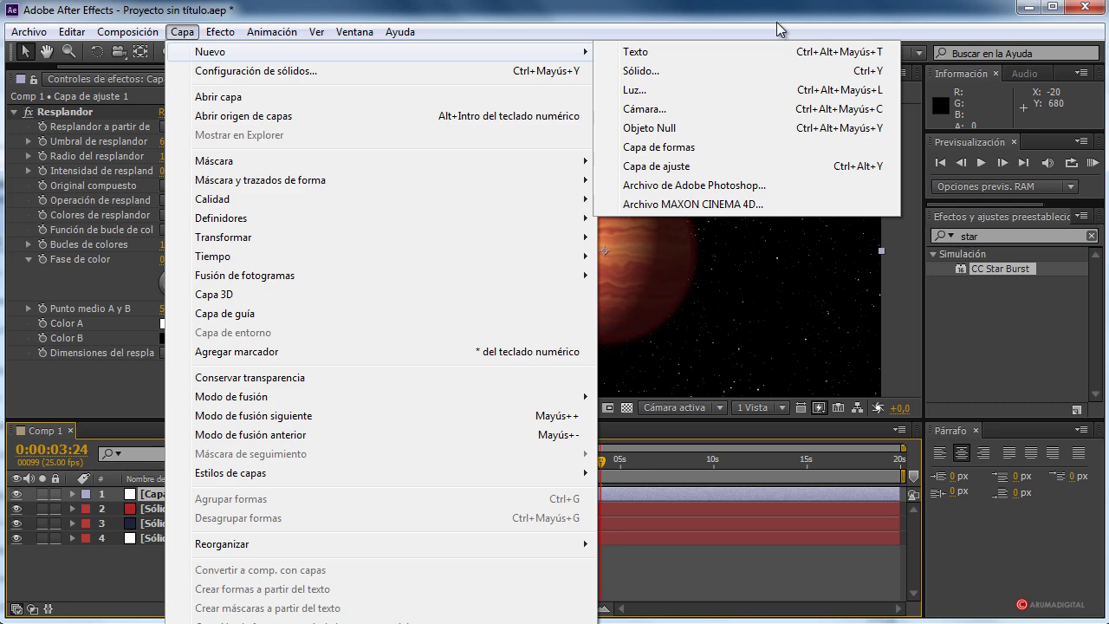
pyautogui.click(663, 77)
pyautogui.click(556, 422)
pyautogui.click(98, 292)
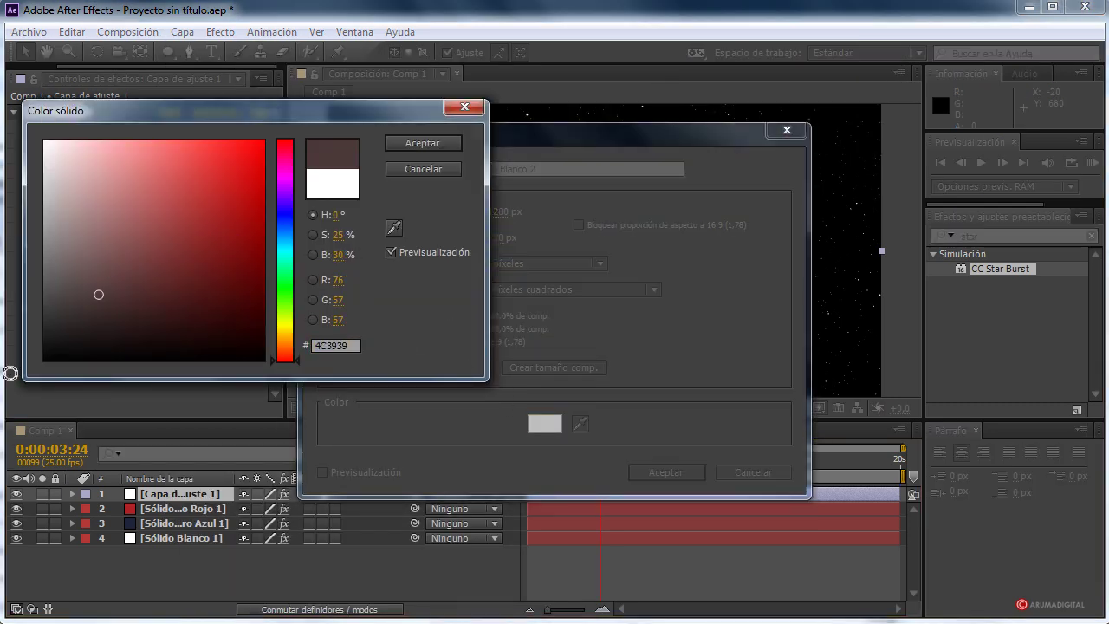
pyautogui.click(125, 369)
pyautogui.click(423, 142)
pyautogui.click(680, 469)
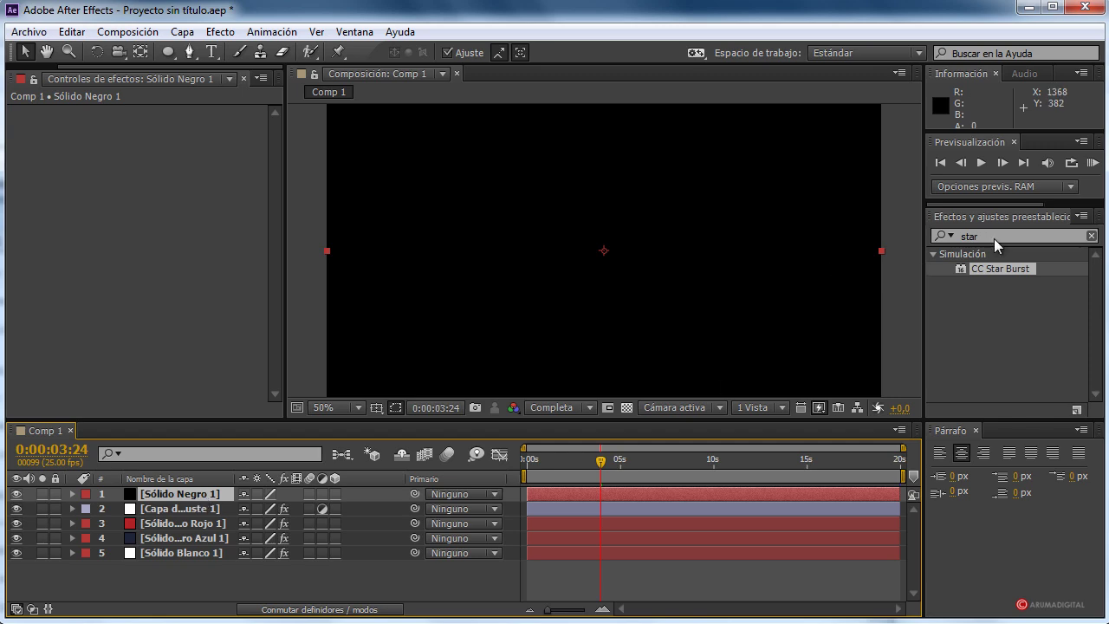
# Set the blending mode of the top black solid to Aclarar.
pyautogui.rightClick(190, 496)
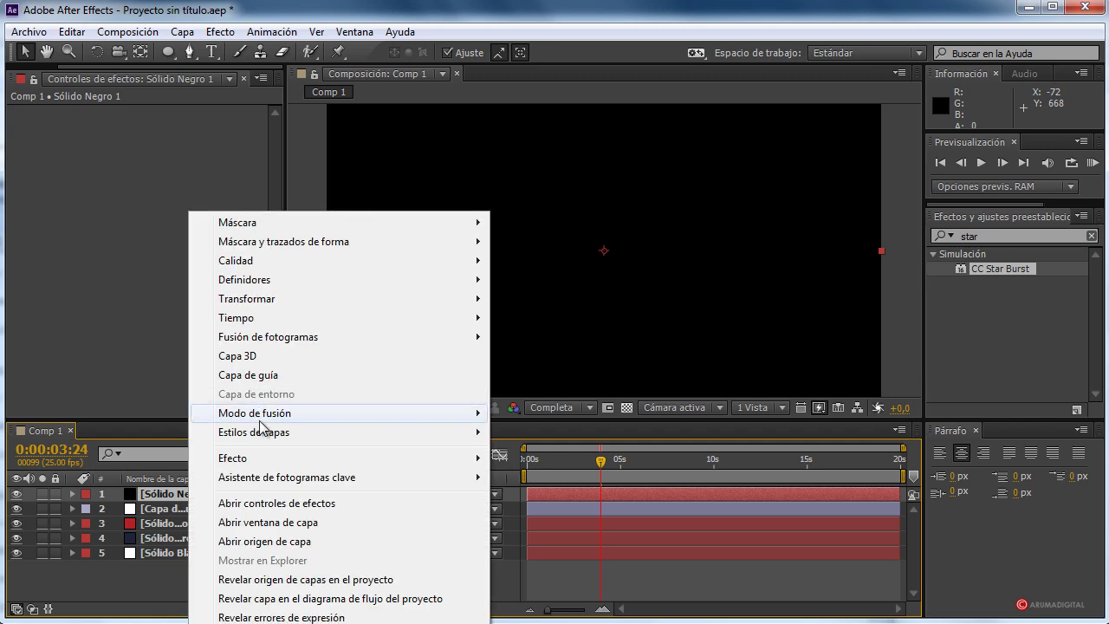
pyautogui.moveTo(321, 420)
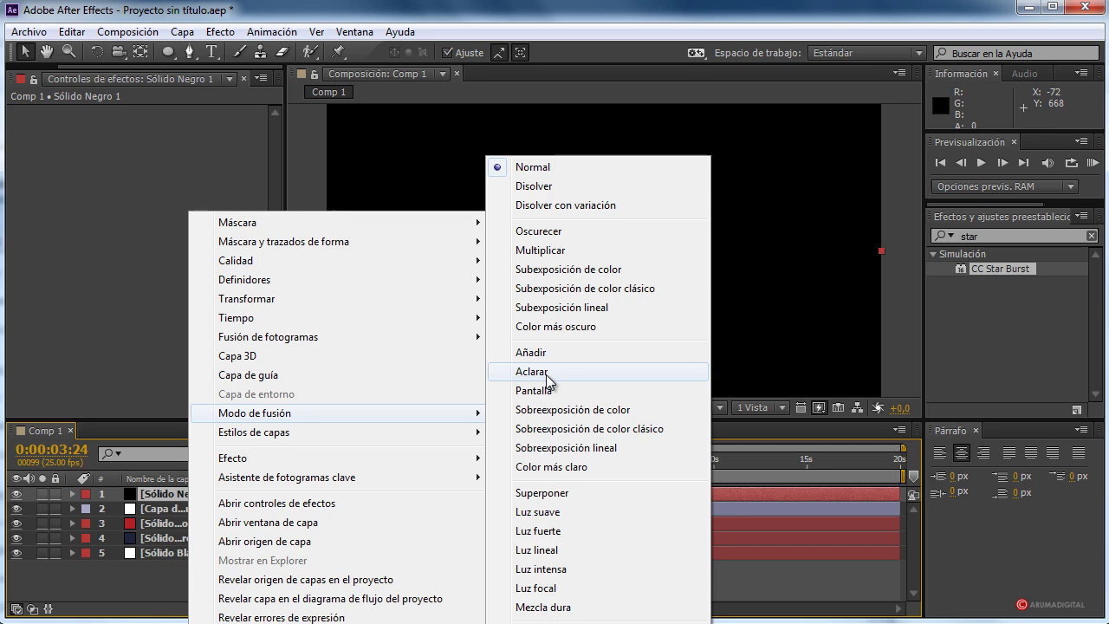
pyautogui.click(548, 371)
# Find the Destello de lente effect with "deste", apply it to the black solid and move the flare's centre to 230,0, 154,0.
pyautogui.hotkey('ctrl', '5')
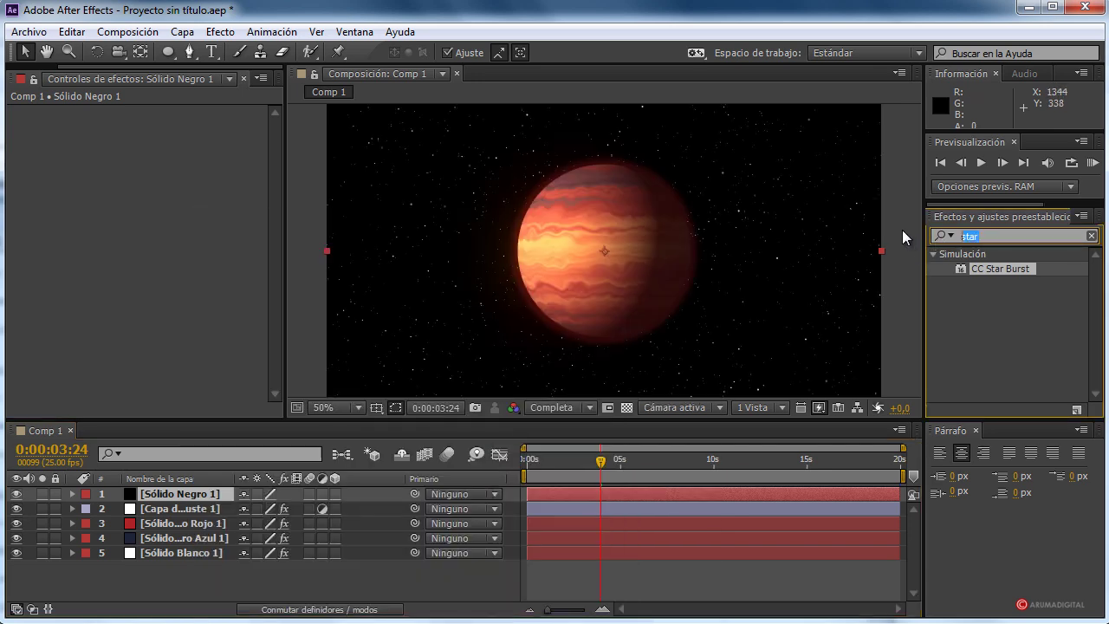
pyautogui.write('cc len')
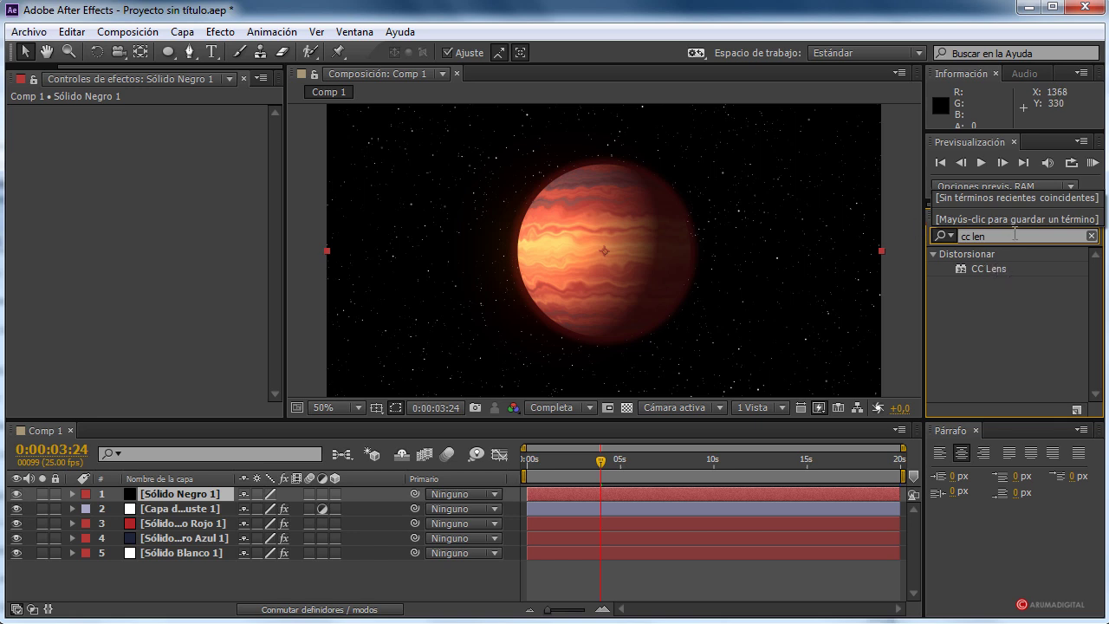
pyautogui.click(940, 235)
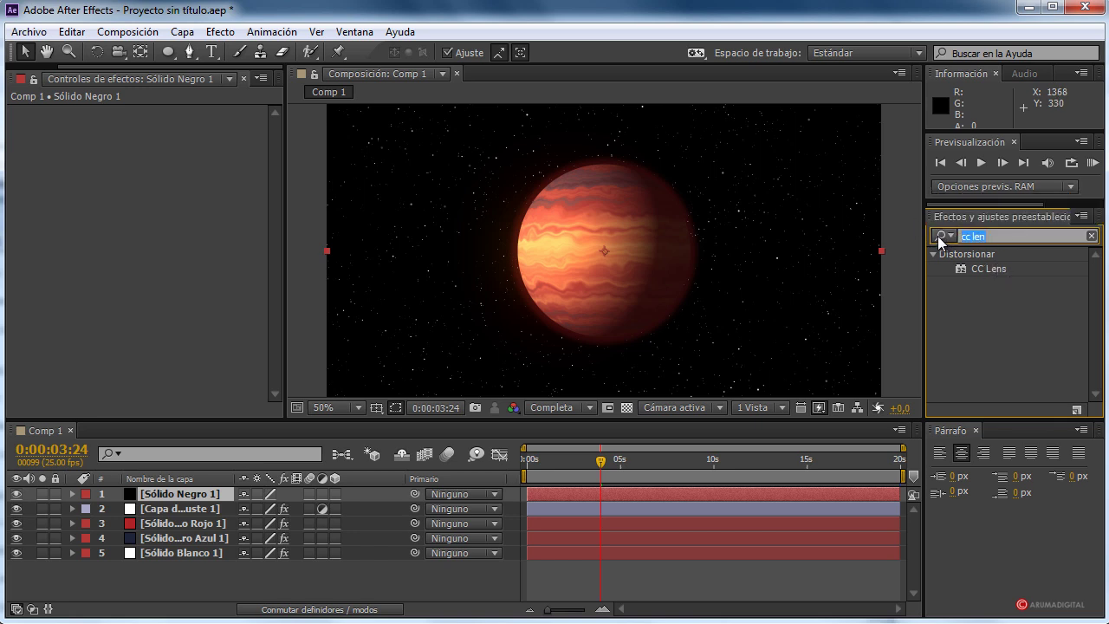
pyautogui.write('deste')
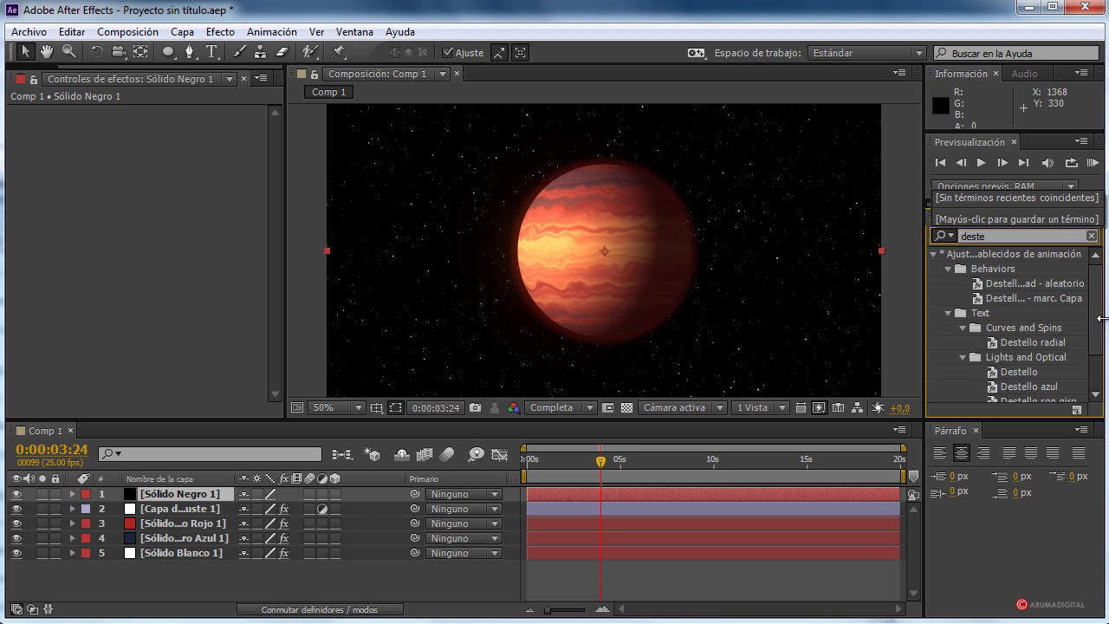
pyautogui.scroll(-2, 1047, 381)
pyautogui.moveTo(1011, 394); pyautogui.dragTo(206, 489)
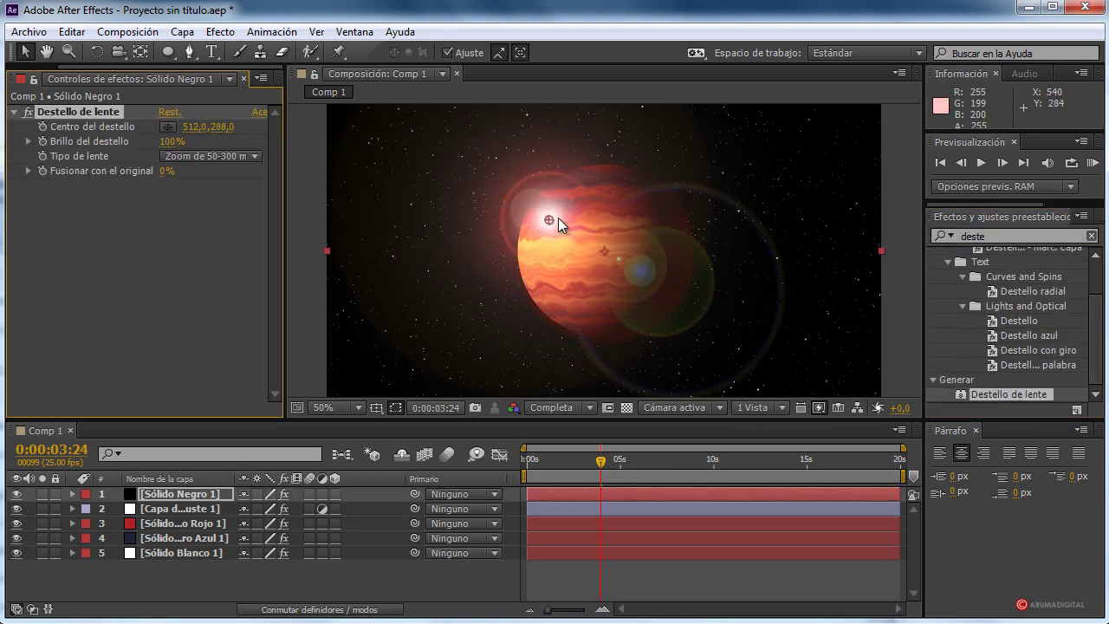
pyautogui.moveTo(554, 218); pyautogui.dragTo(428, 163)
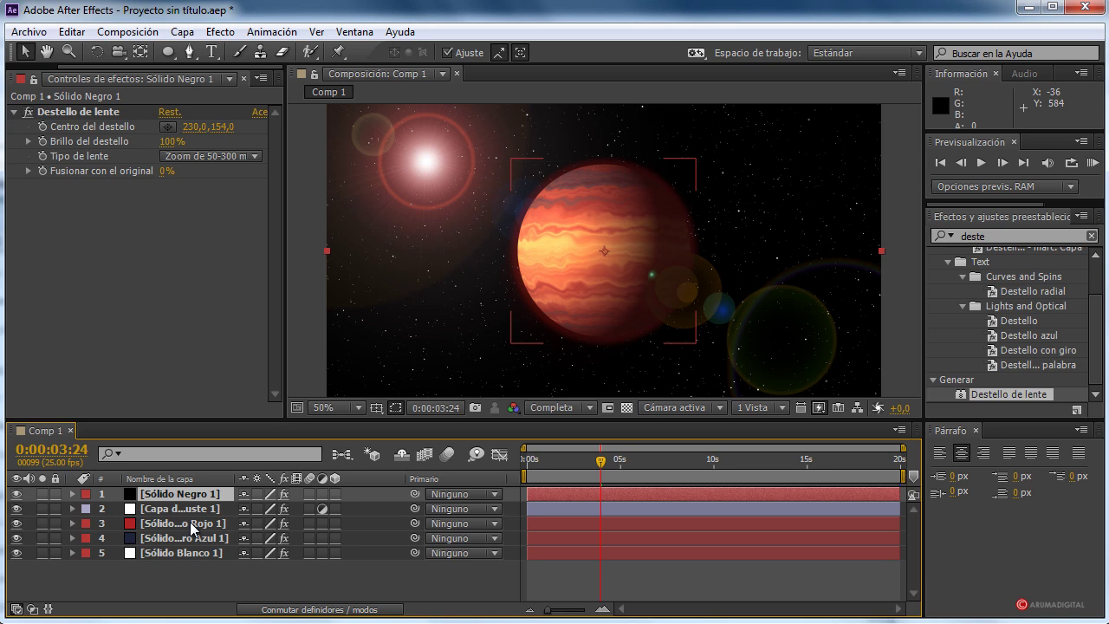
# Lower the lens flare layer's opacity to 45% and check the scene at 0:00:05:06 with no layer selected.
pyautogui.press('s')
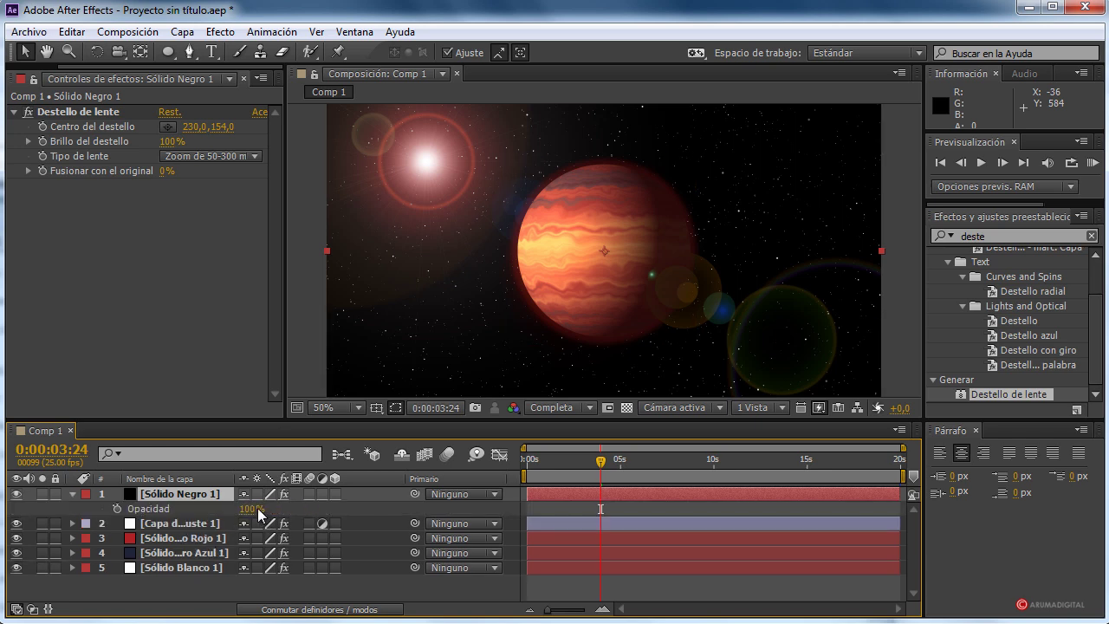
pyautogui.press('t')
pyautogui.moveTo(252, 509); pyautogui.dragTo(205, 508)
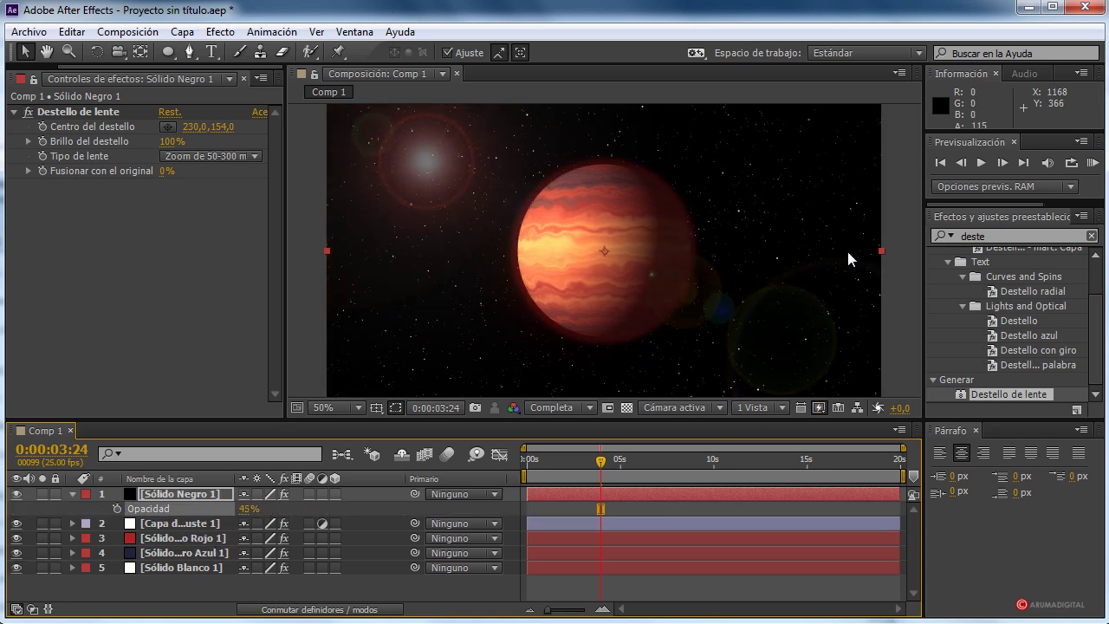
pyautogui.moveTo(597, 465); pyautogui.dragTo(625, 464)
pyautogui.click(891, 289)
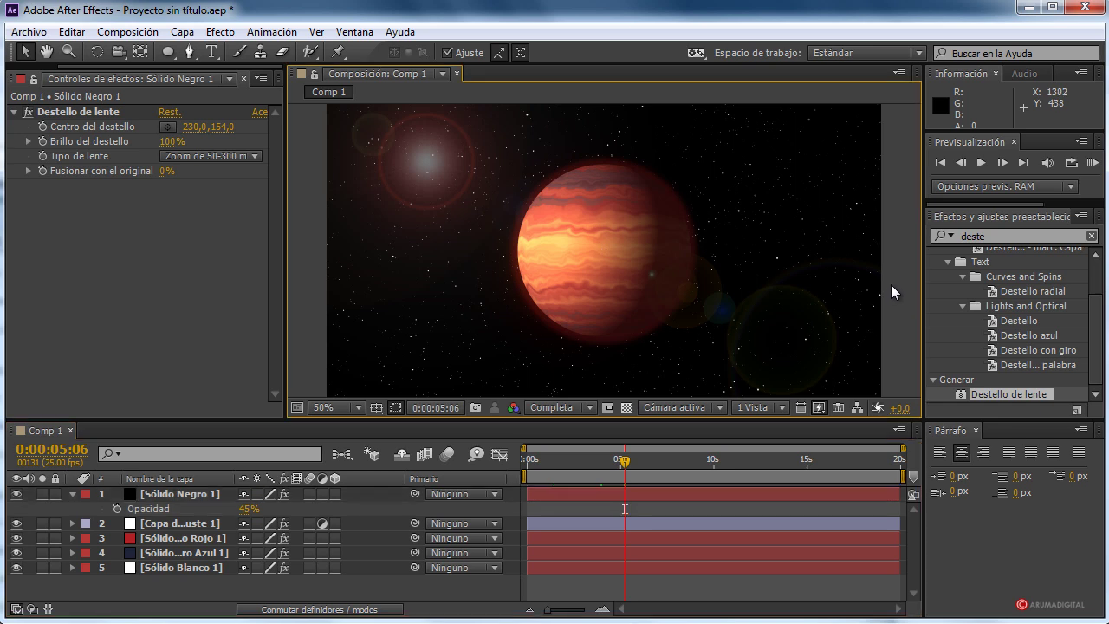